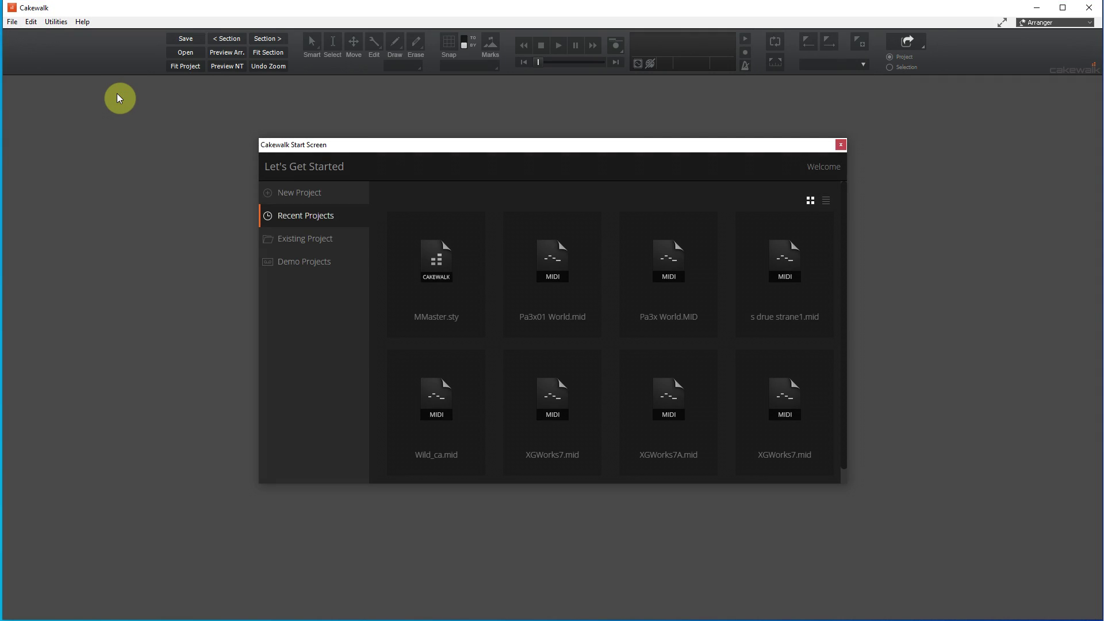
# Create a new project from the Empty Project template
pyautogui.click(320, 197)
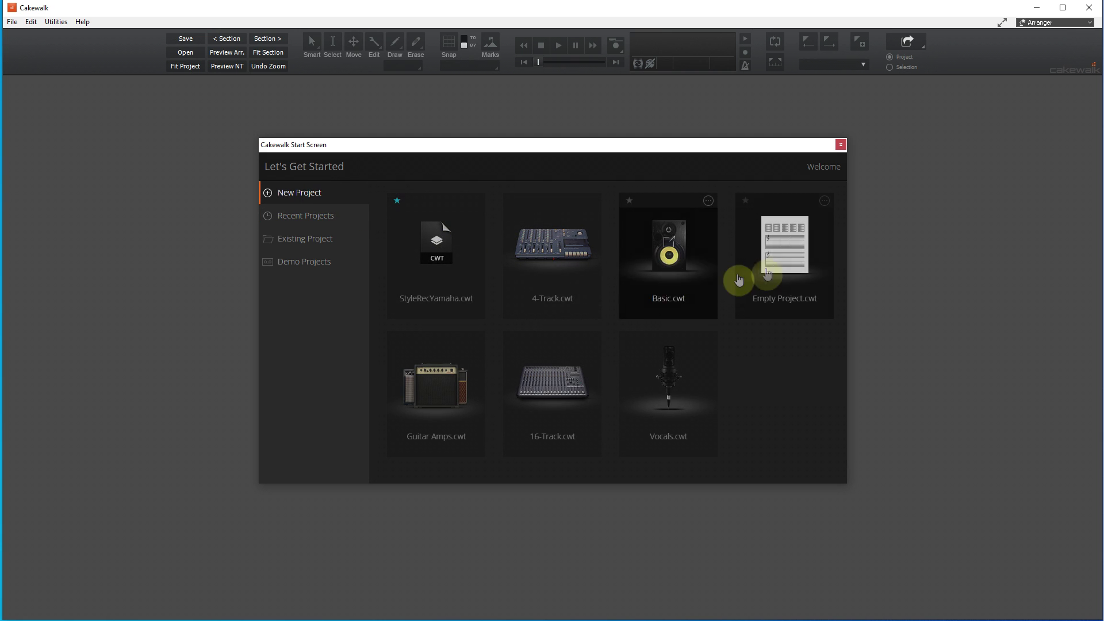
pyautogui.click(783, 260)
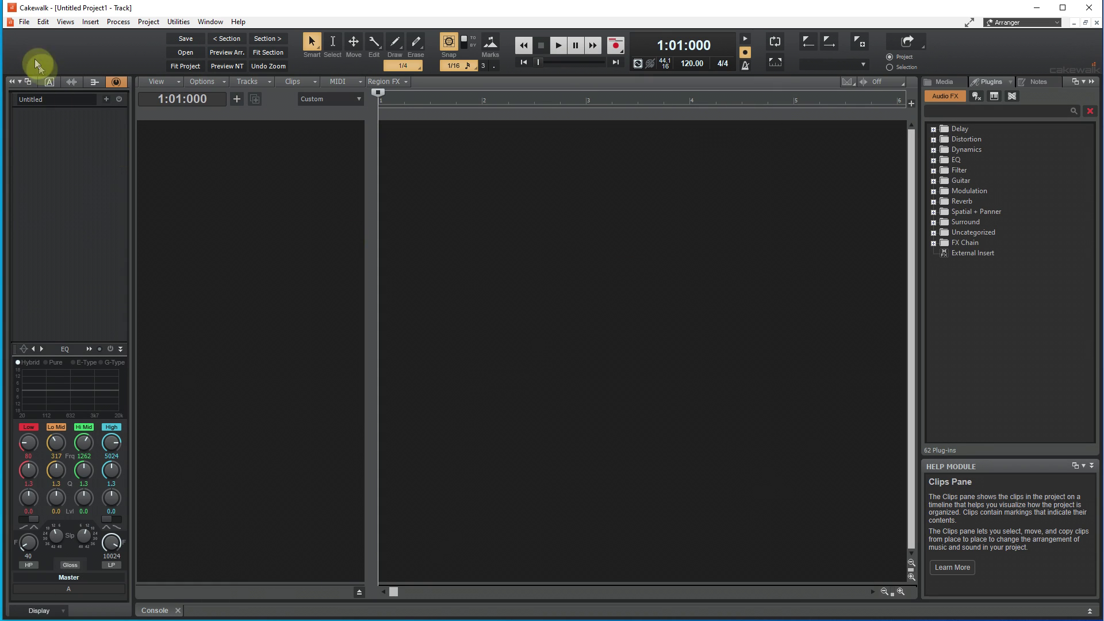
# Import the video VID_20201210_181216.mp4 from the Video Edit folder, together with its audio stream
pyautogui.click(24, 23)
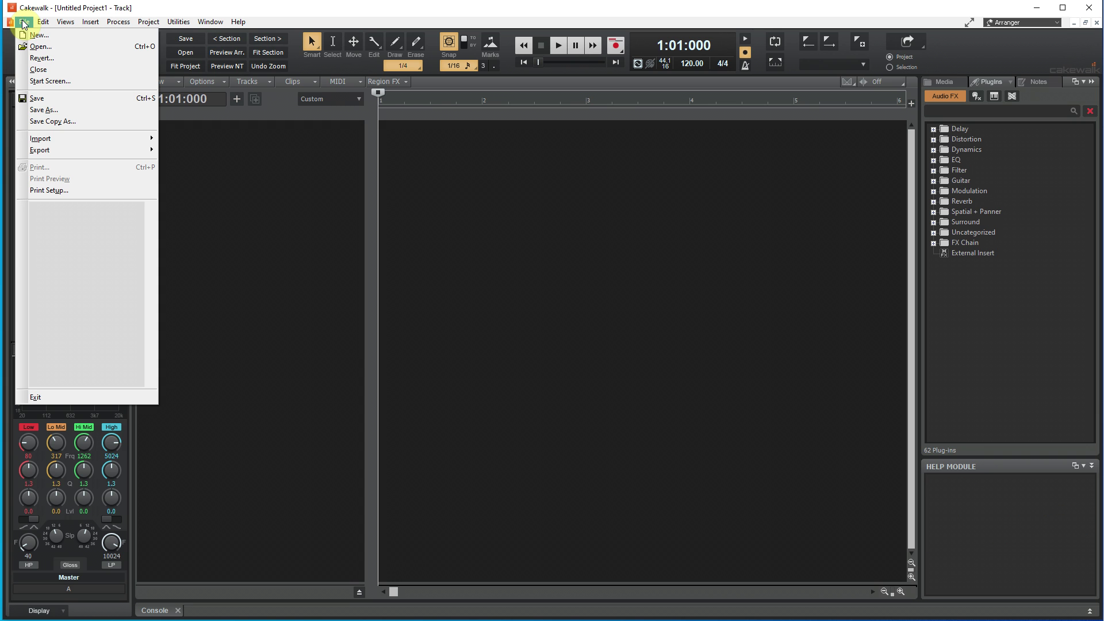
pyautogui.moveTo(85, 139)
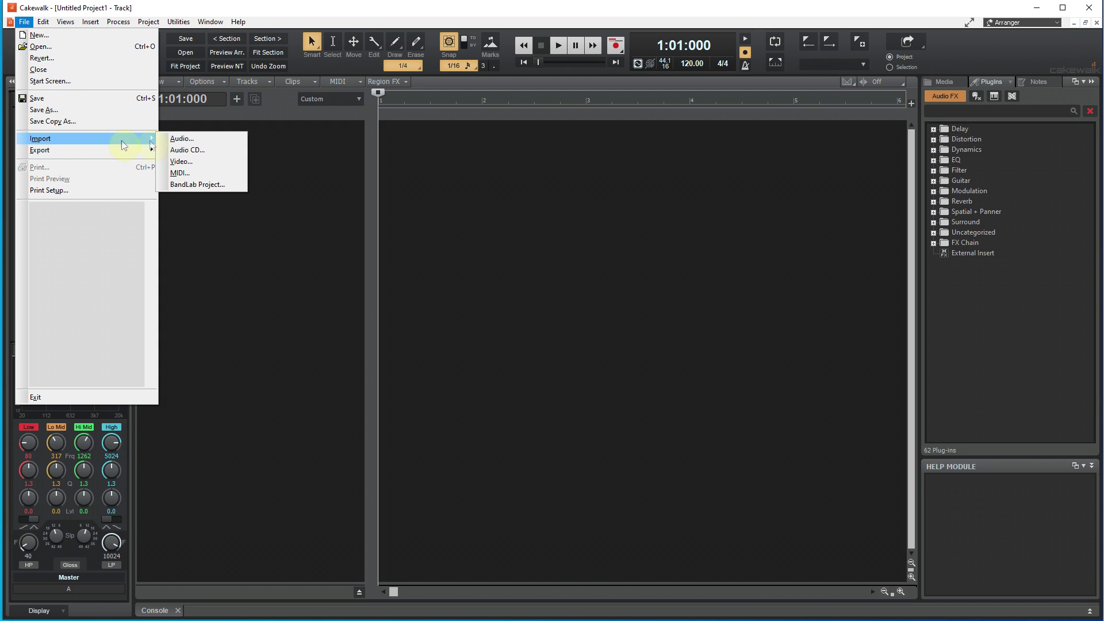
pyautogui.click(205, 162)
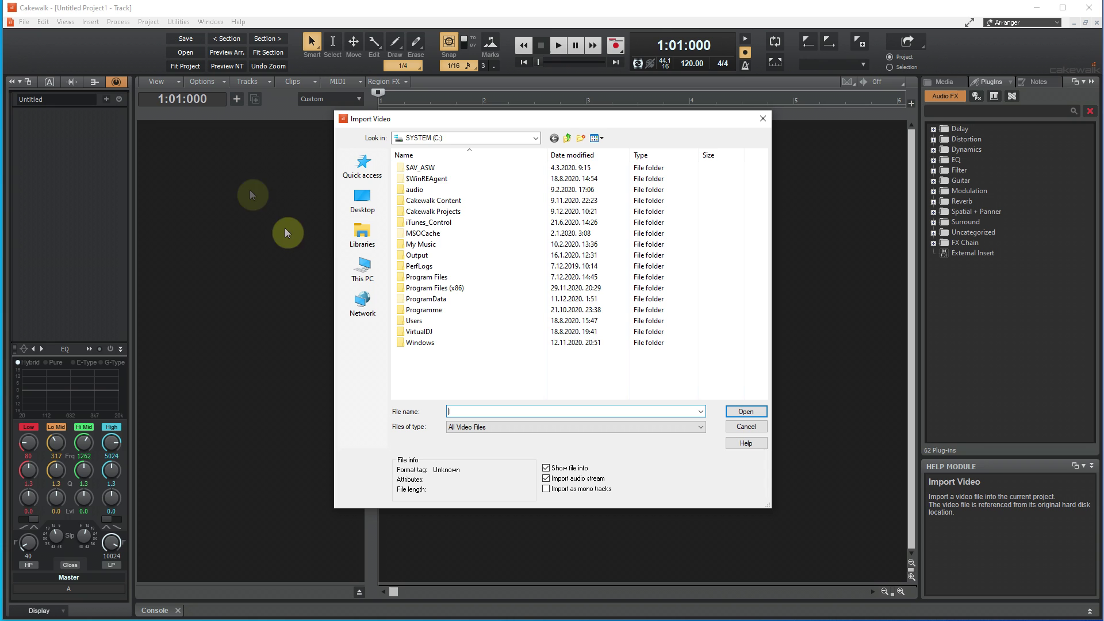
pyautogui.click(362, 234)
pyautogui.click(557, 227)
pyautogui.doubleClick(557, 228)
pyautogui.click(607, 195)
pyautogui.doubleClick(606, 195)
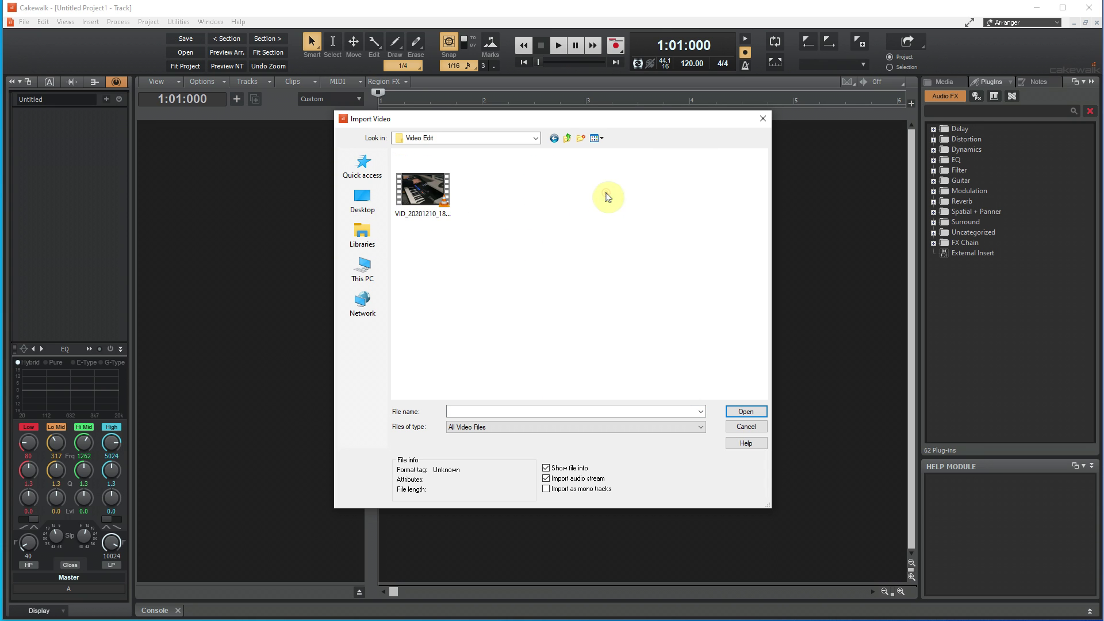
pyautogui.click(430, 193)
pyautogui.click(745, 410)
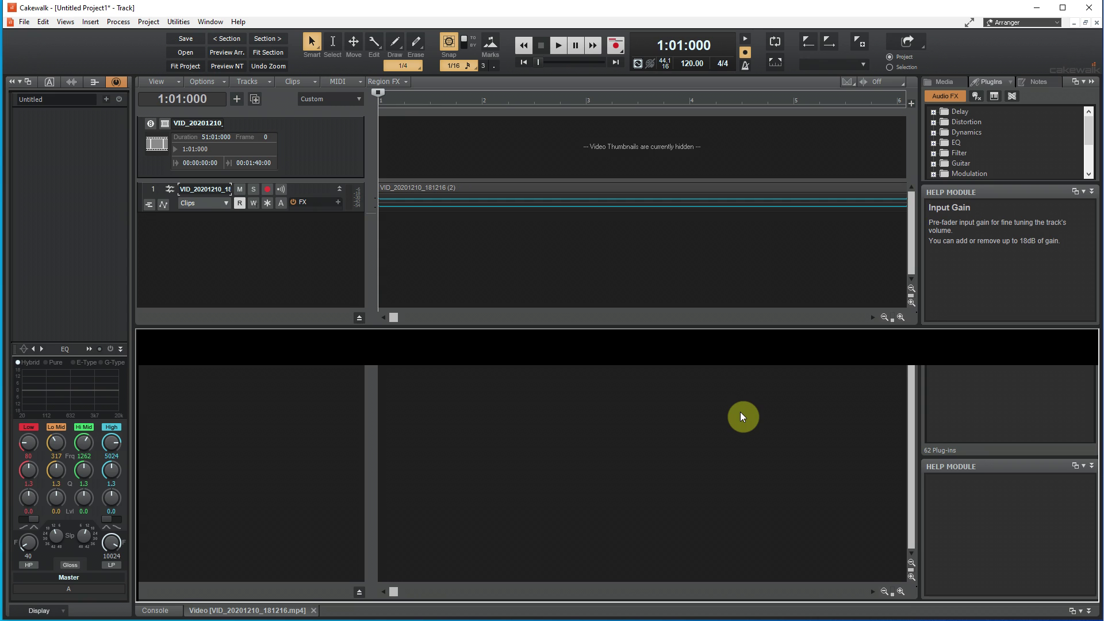
# Fit the whole imported clip into the timeline and increase the height of its audio track
pyautogui.click(884, 317)
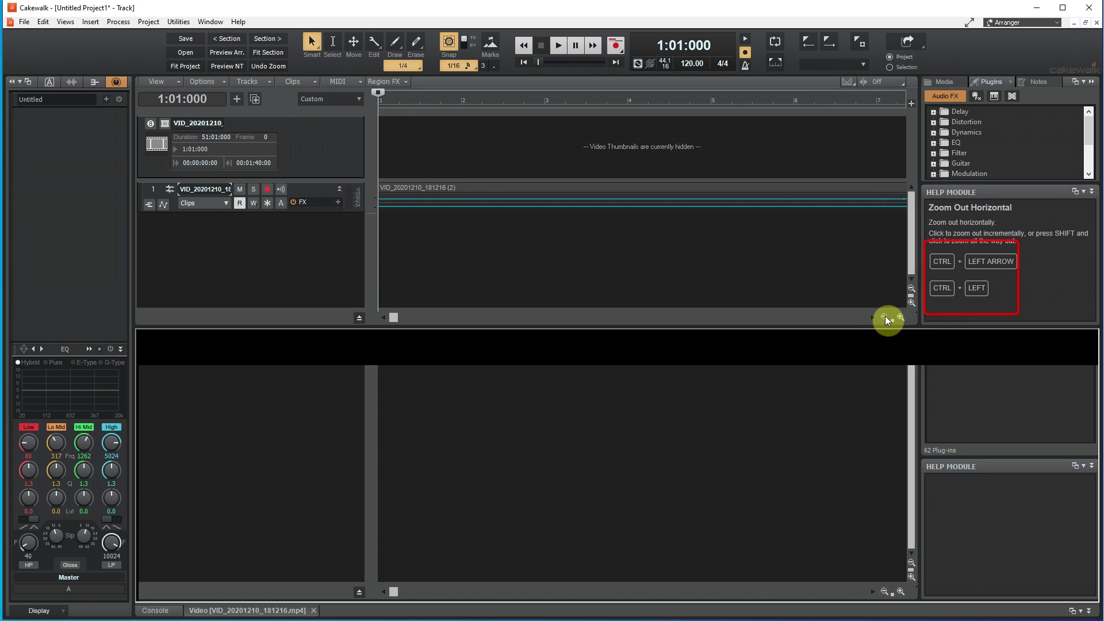
pyautogui.click(885, 316)
pyautogui.click(884, 315)
pyautogui.click(885, 316)
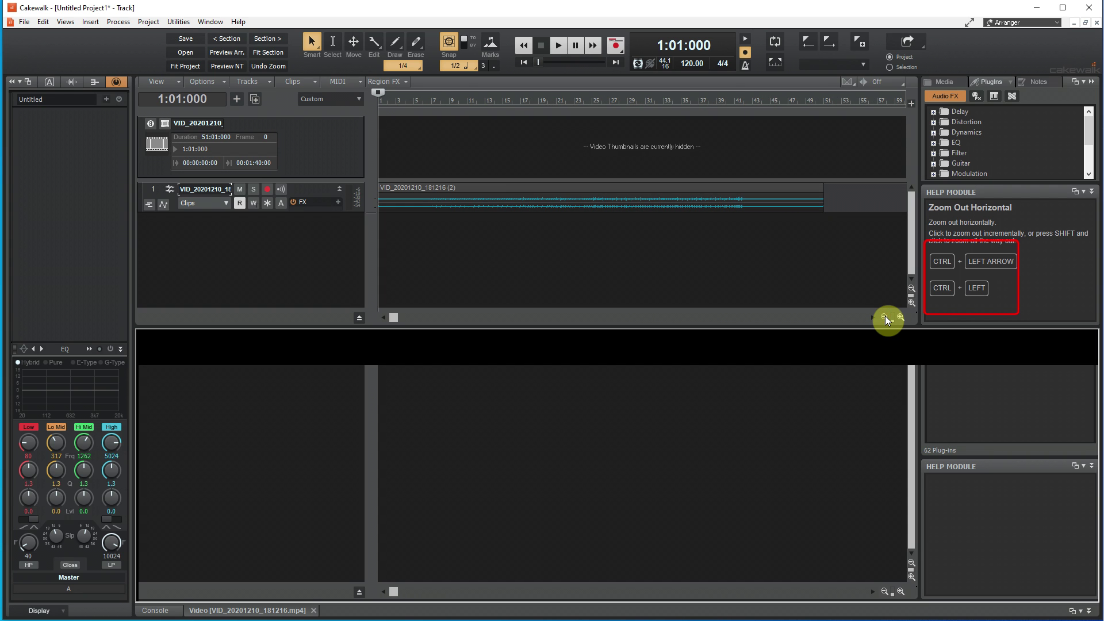
pyautogui.moveTo(344, 210); pyautogui.dragTo(339, 240)
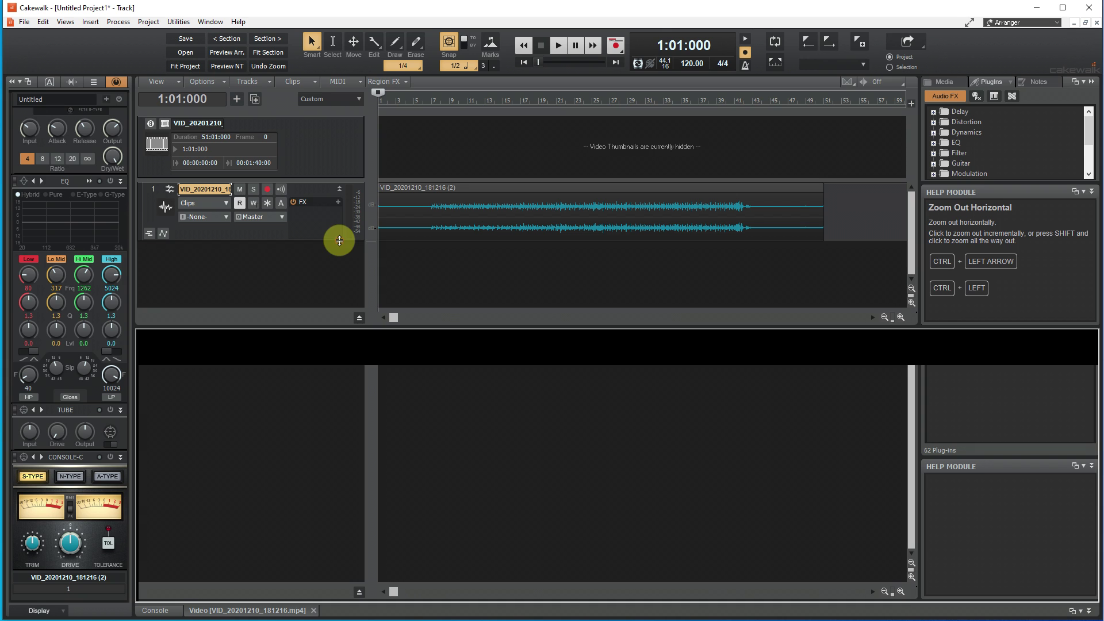
# Insert a second audio track below the video's audio and increase its height
pyautogui.rightClick(266, 260)
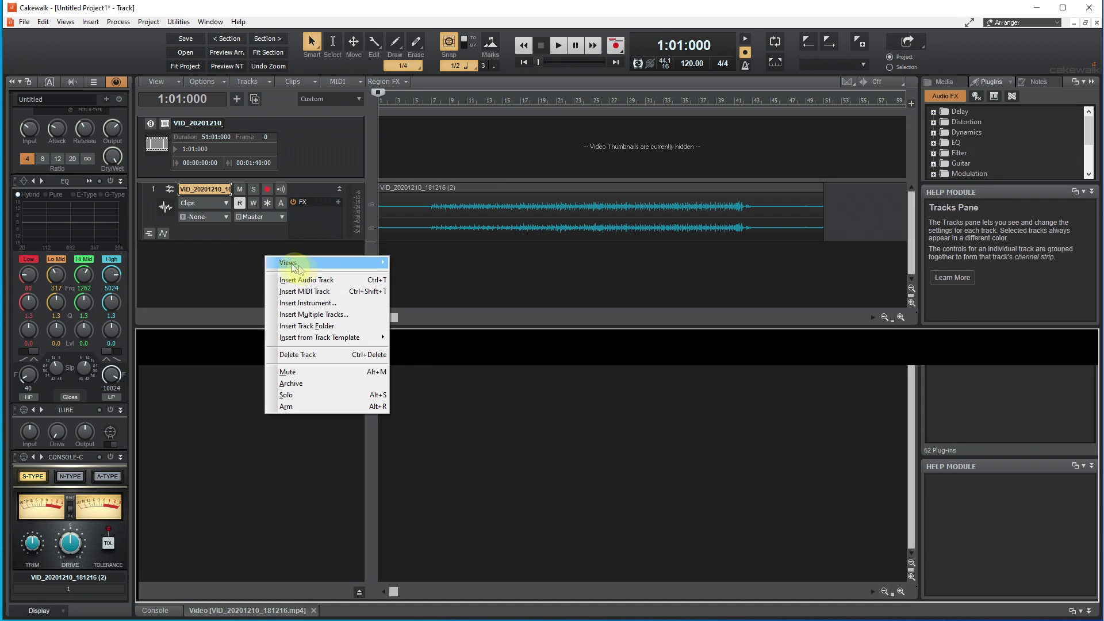
pyautogui.click(335, 281)
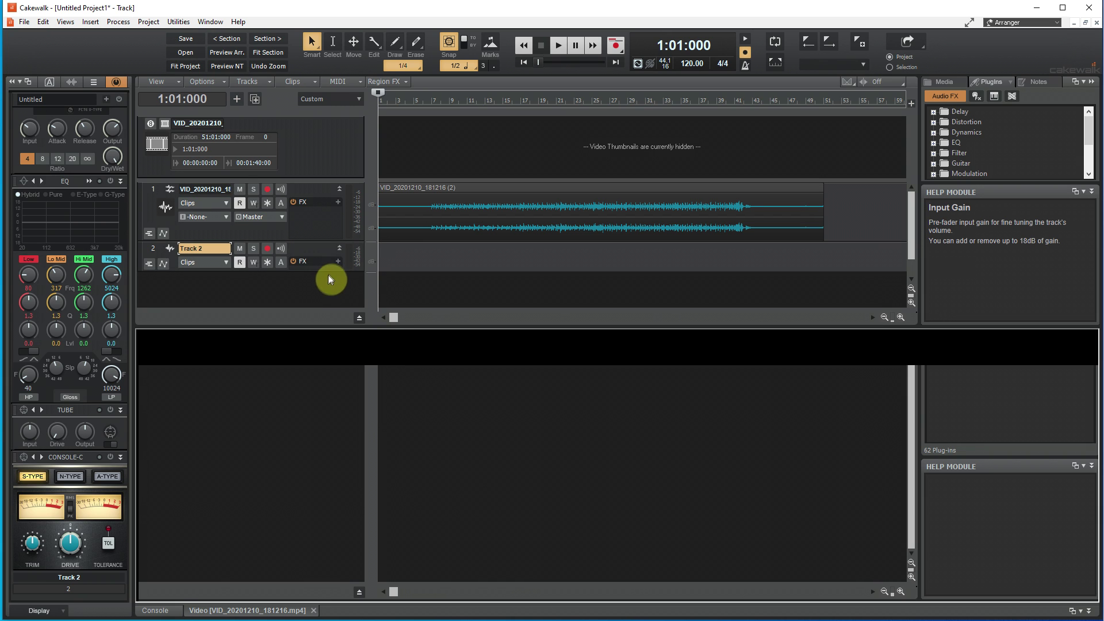
pyautogui.moveTo(333, 271); pyautogui.dragTo(332, 292)
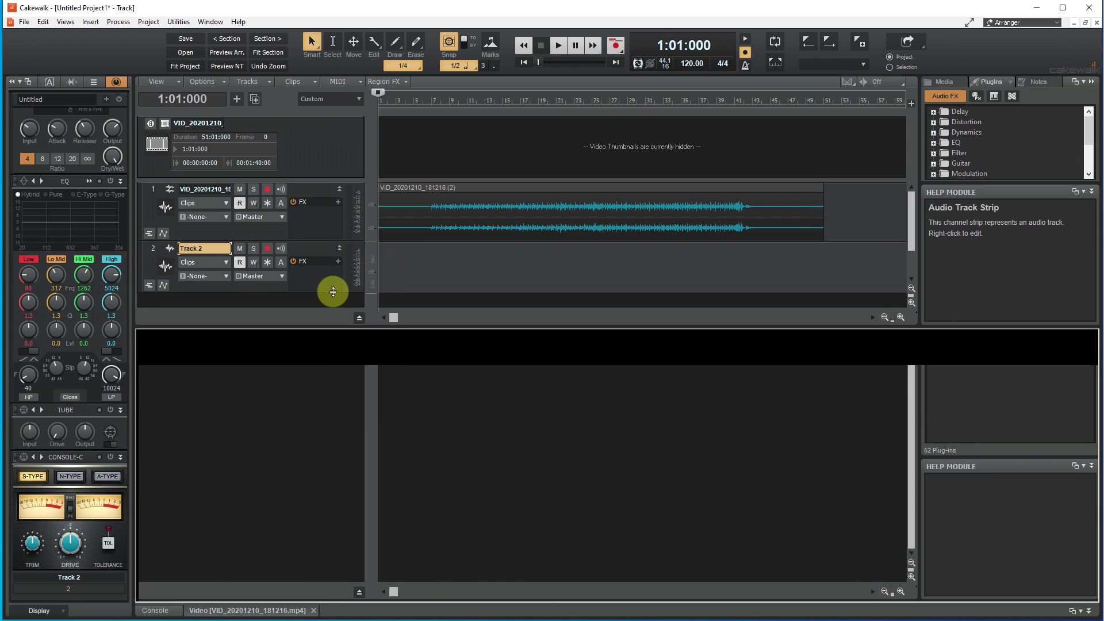
# Import the audio file Audio_0014.wav from the Video Edit folder into Track 2
pyautogui.click(26, 23)
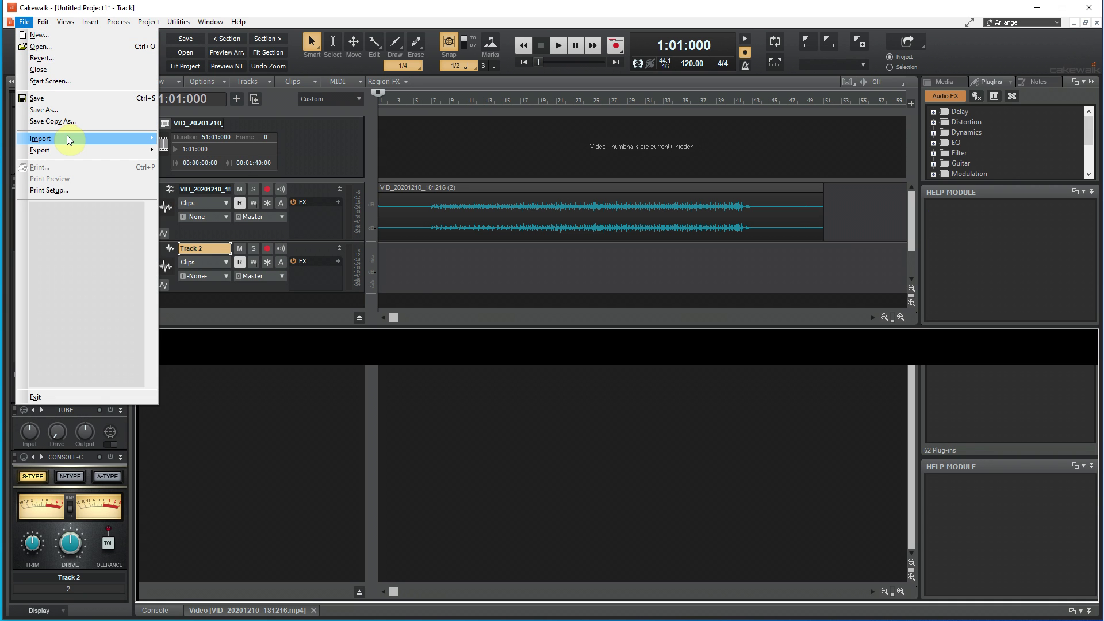
pyautogui.moveTo(69, 138)
pyautogui.click(194, 143)
pyautogui.click(388, 248)
pyautogui.doubleClick(538, 229)
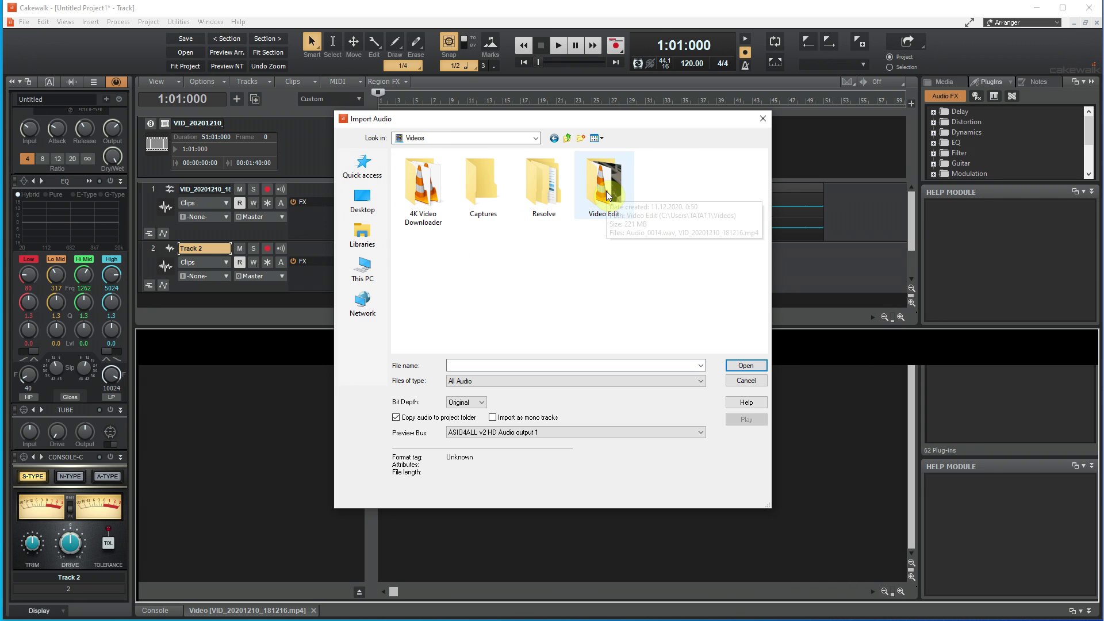
pyautogui.doubleClick(608, 196)
pyautogui.click(437, 205)
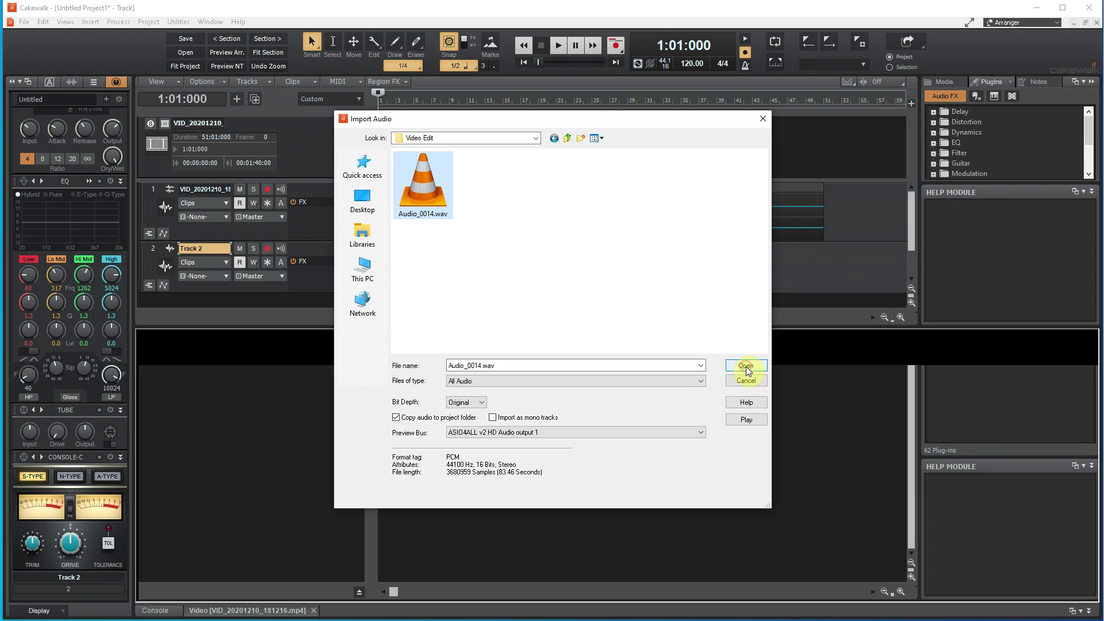
pyautogui.click(745, 366)
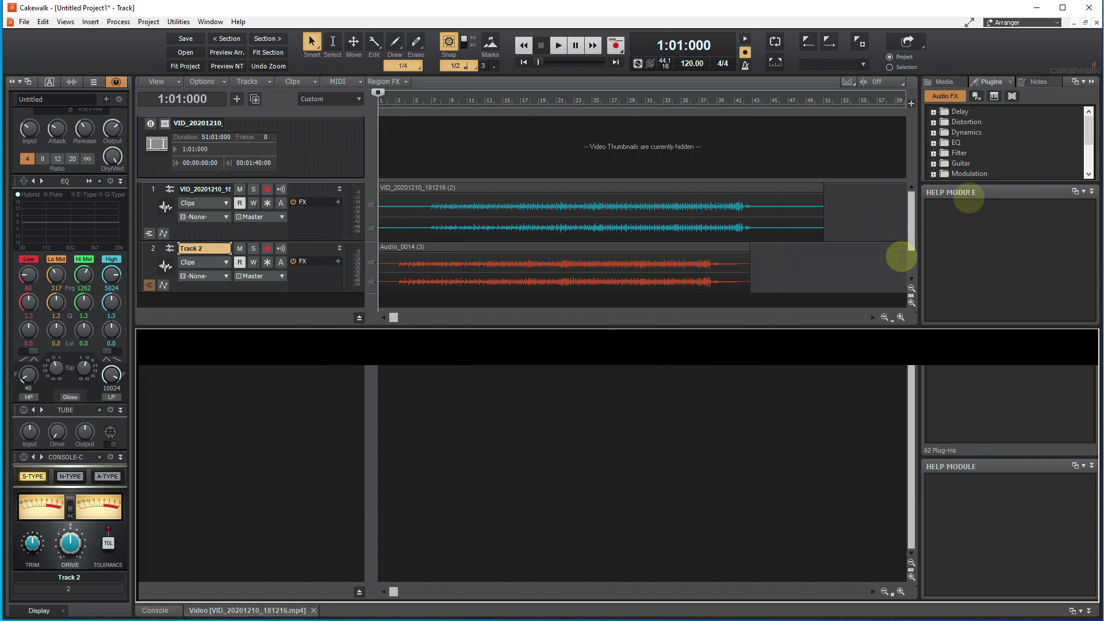
# Collapse the Browser and Inspector to widen the timeline, and show the video thumbnails
pyautogui.click(1091, 86)
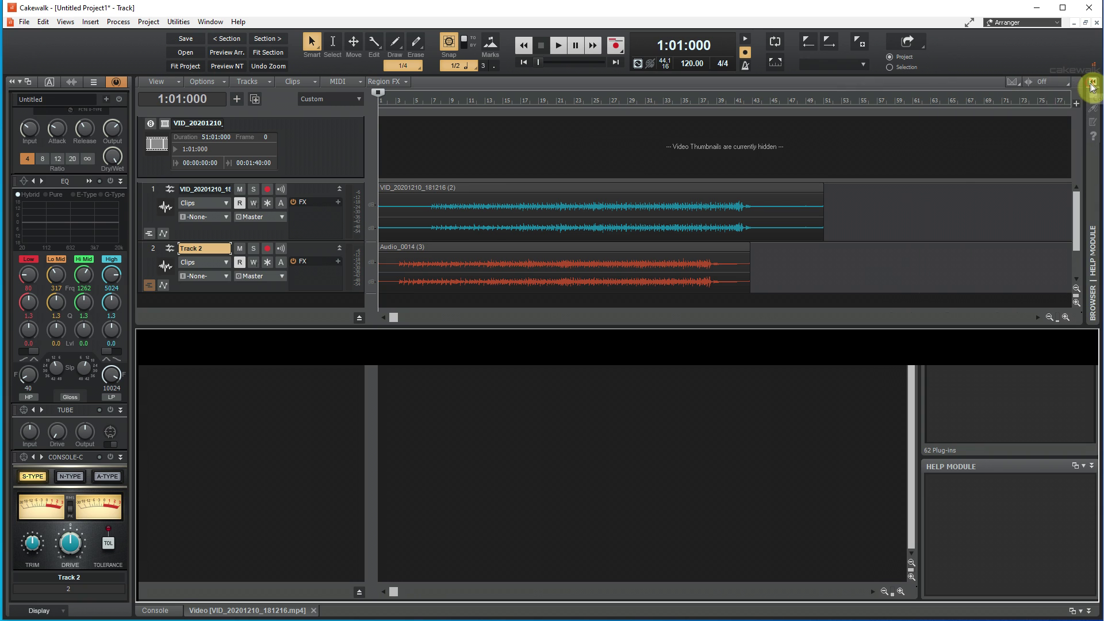
pyautogui.click(11, 83)
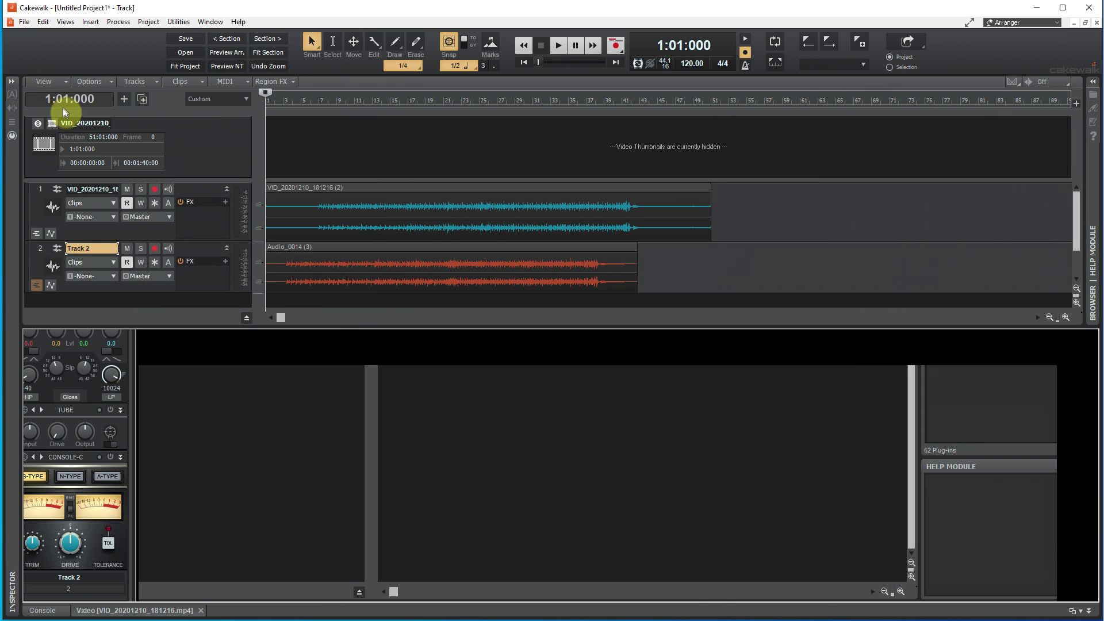
pyautogui.click(52, 125)
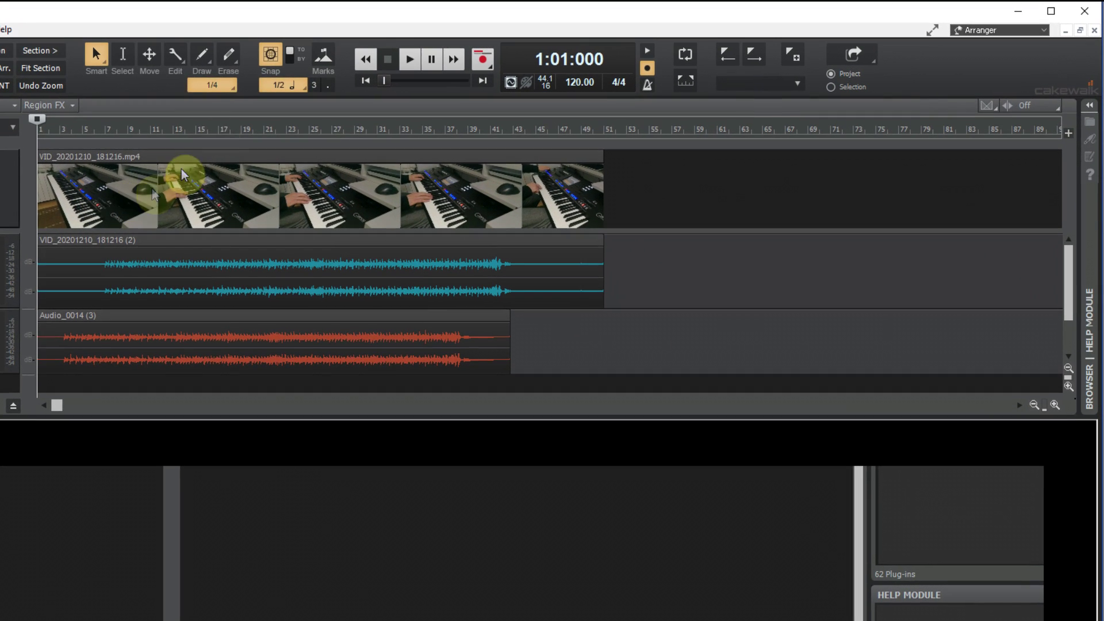
# Turn off snapping and move the Audio_0014 clip so it starts at about measure 4, near the video's audio
pyautogui.click(272, 58)
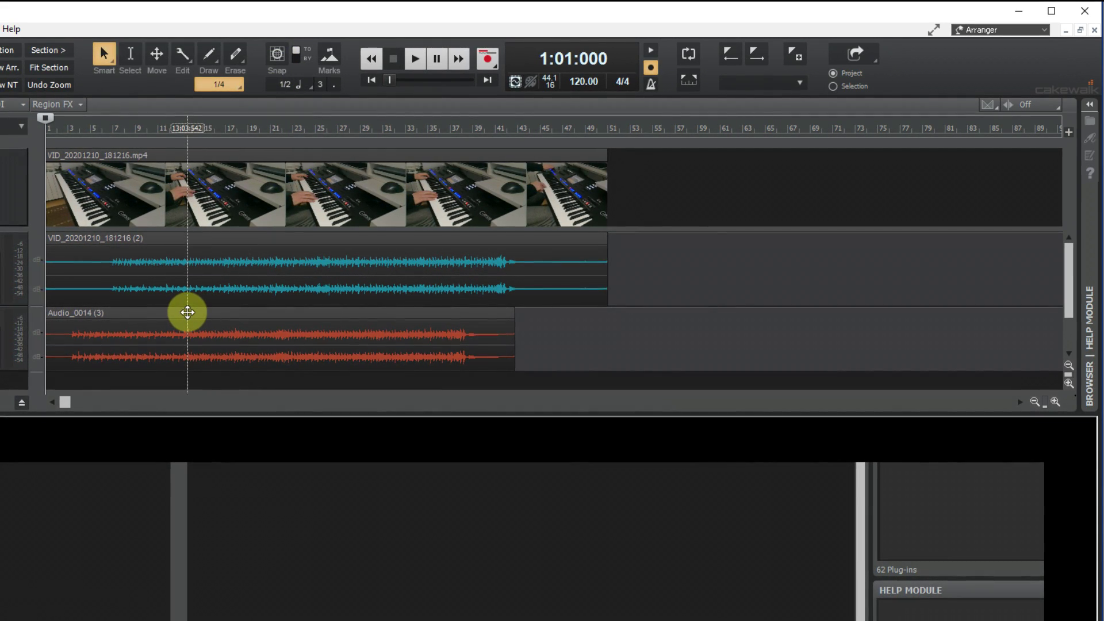
pyautogui.moveTo(187, 314); pyautogui.dragTo(225, 313)
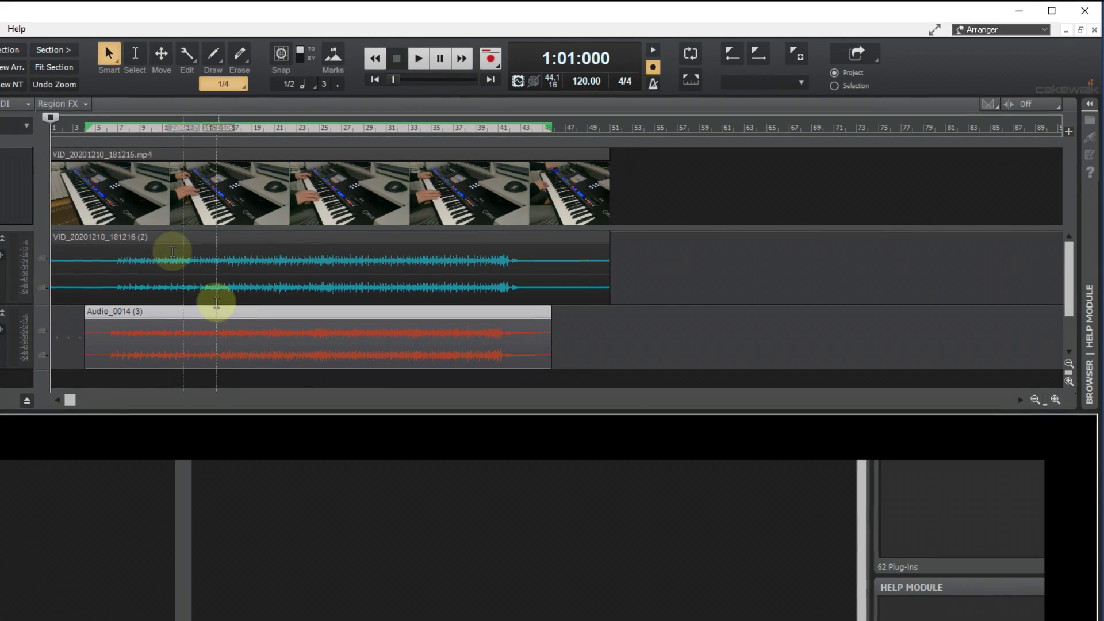
# Play both audio tracks from about measure 5 to check their synchronisation, pausing just after measure 8
pyautogui.click(99, 129)
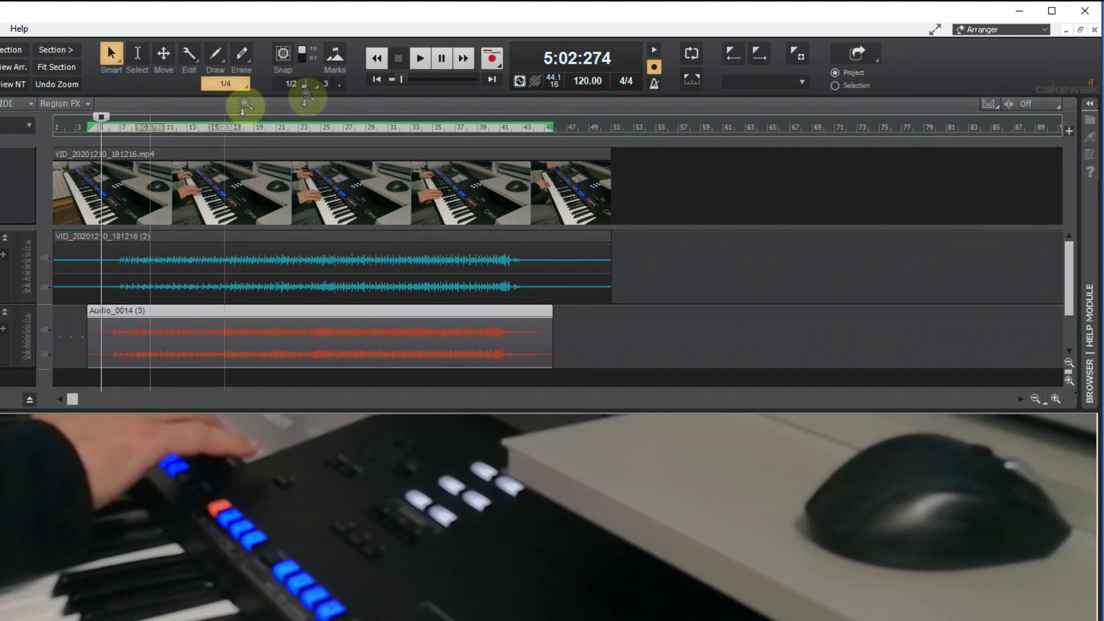
pyautogui.click(419, 59)
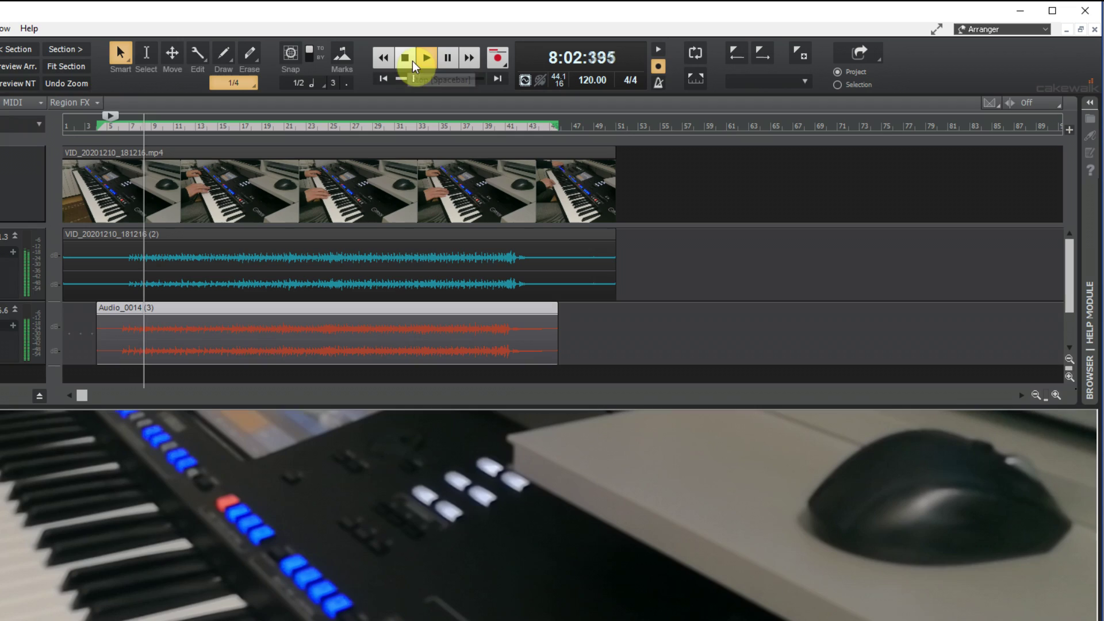
pyautogui.click(448, 58)
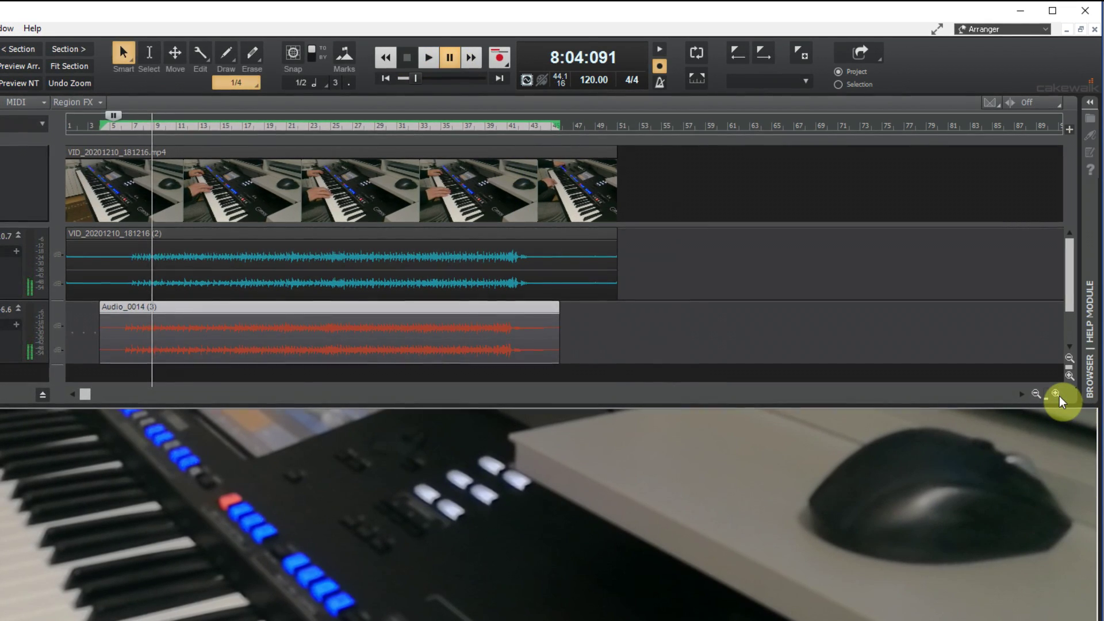
# Move the Audio_0014 clip to start at about measure 4.5, lining up its first notes with the video's audio
pyautogui.click(1056, 394)
pyautogui.click(1056, 394)
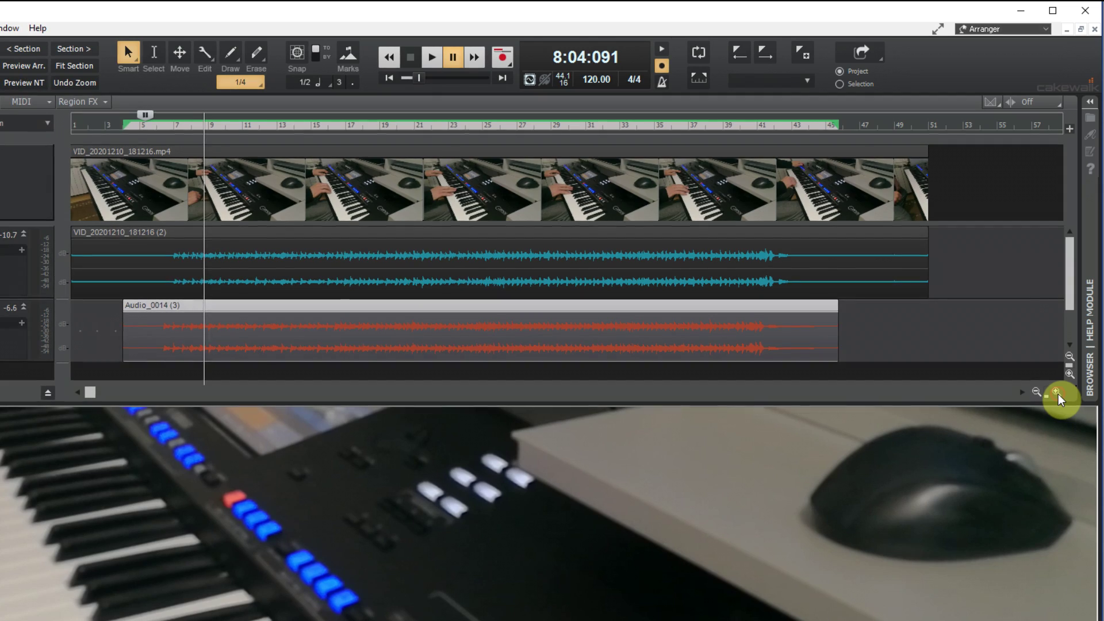
pyautogui.click(1056, 394)
pyautogui.click(1057, 394)
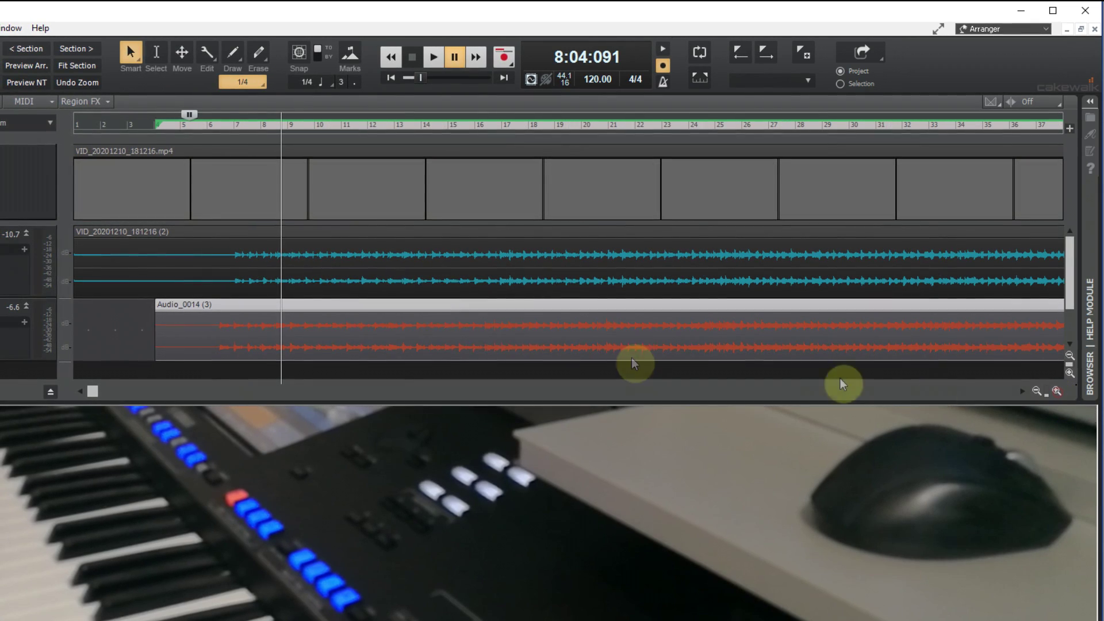
pyautogui.moveTo(330, 301); pyautogui.dragTo(352, 303)
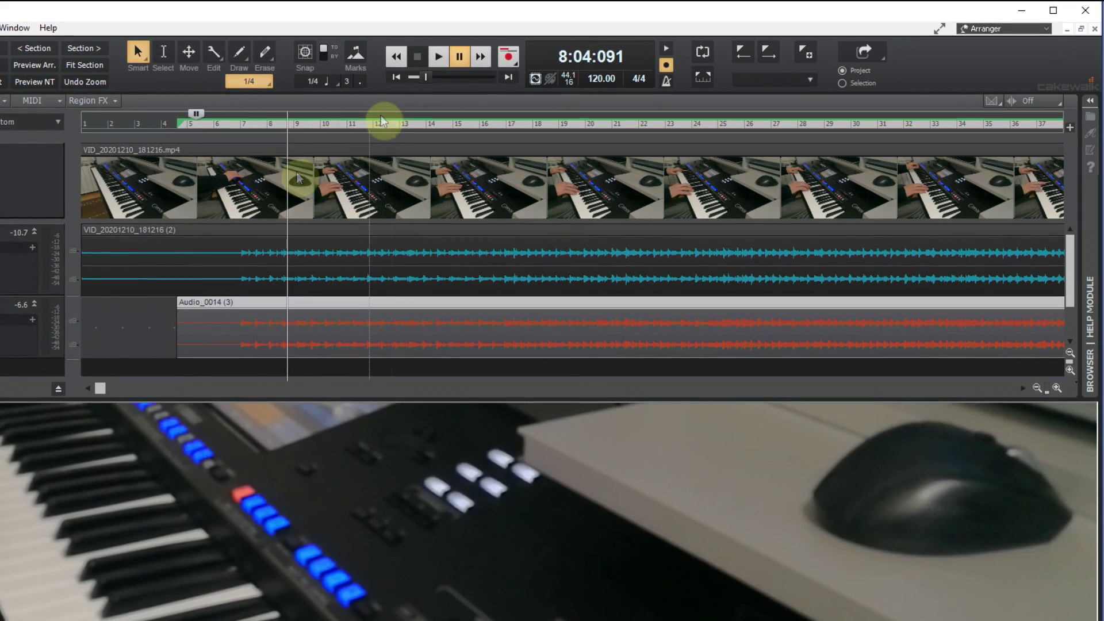
# Play the project from just before measure 7 and compare both waveforms up close to check the new alignment
pyautogui.click(241, 127)
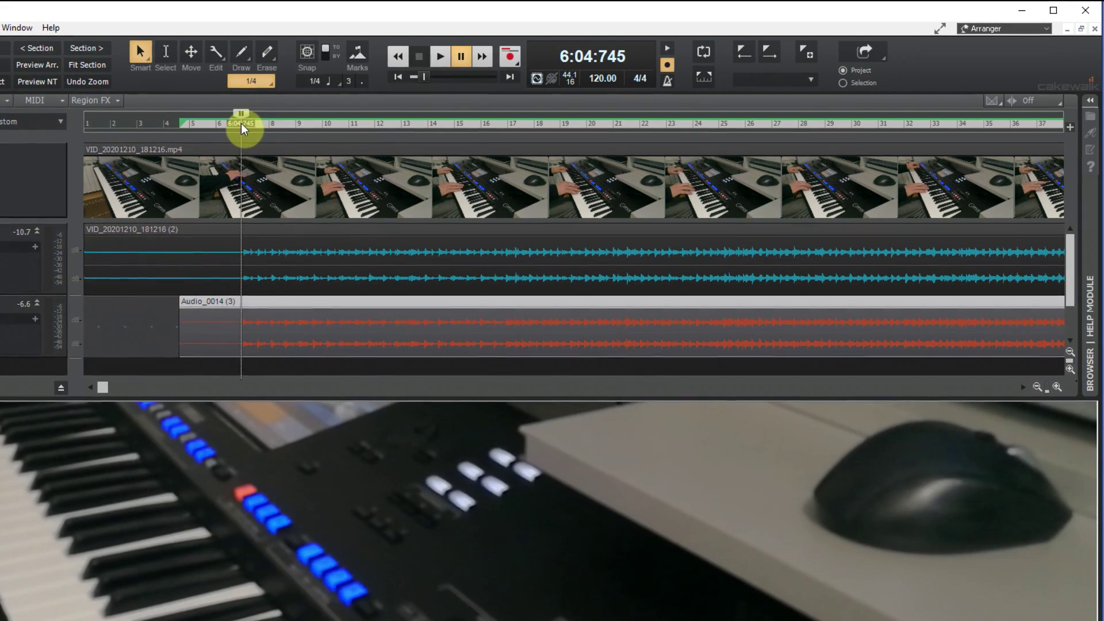
pyautogui.click(440, 57)
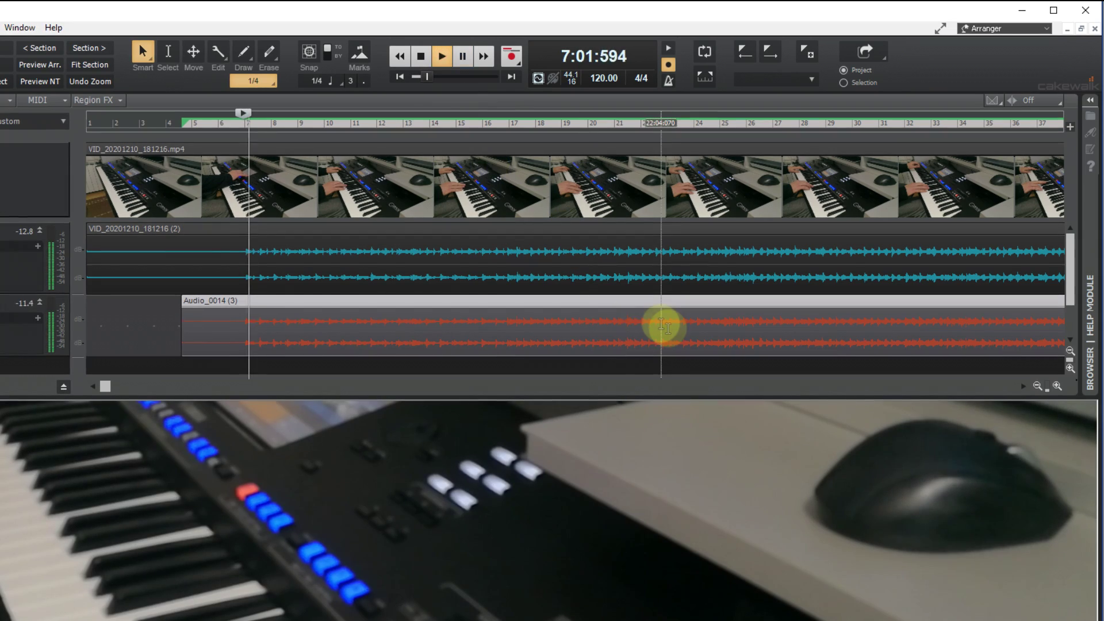
pyautogui.click(1056, 385)
pyautogui.click(1057, 385)
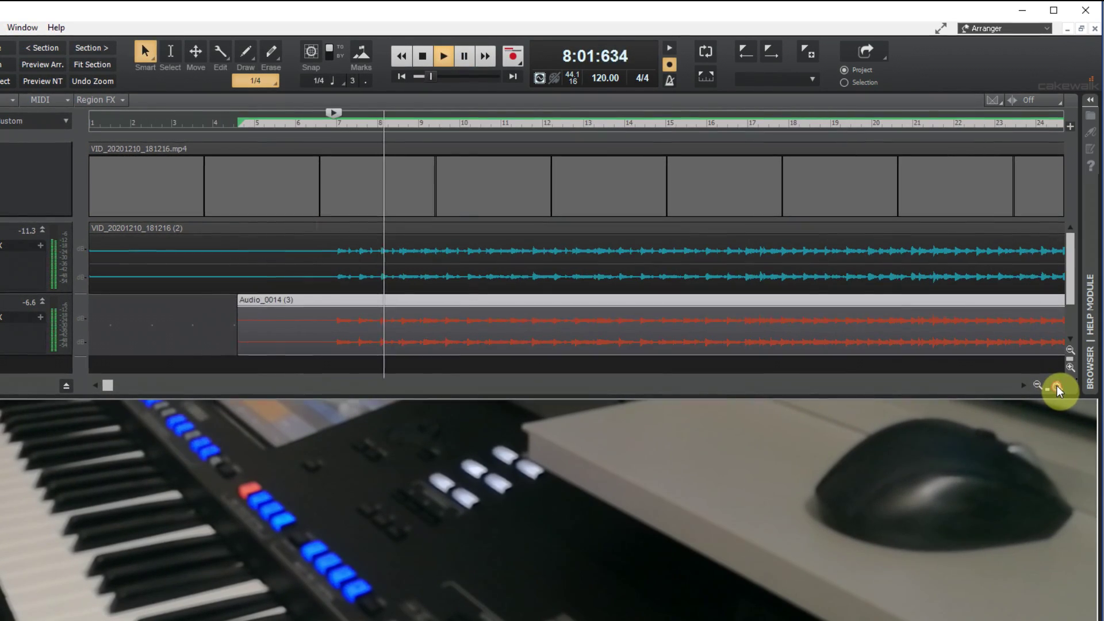
pyautogui.click(1057, 385)
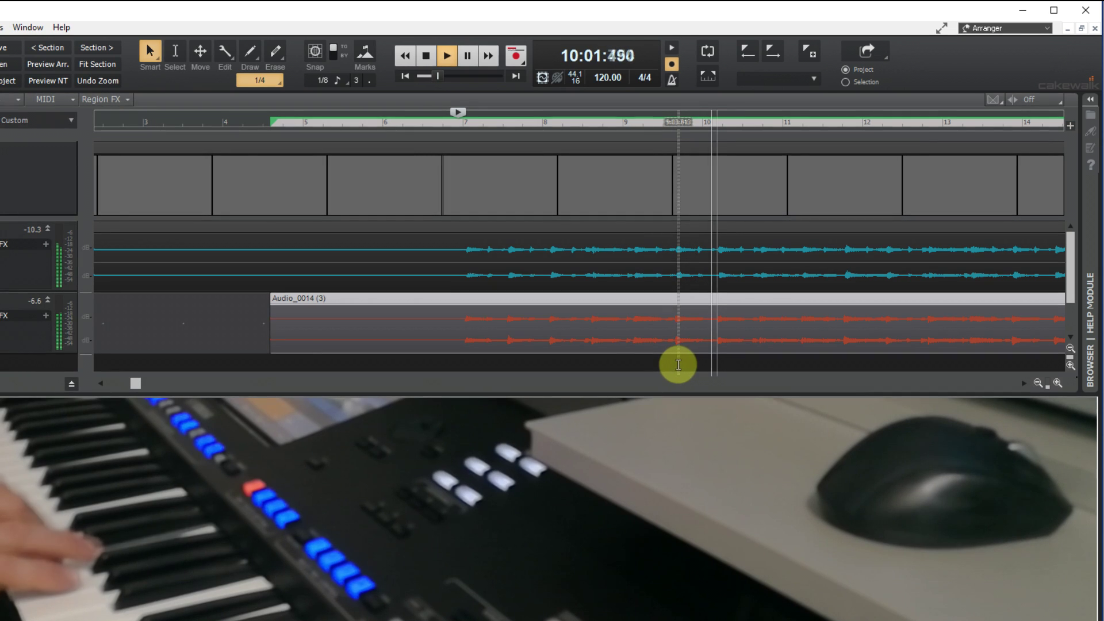
pyautogui.click(430, 56)
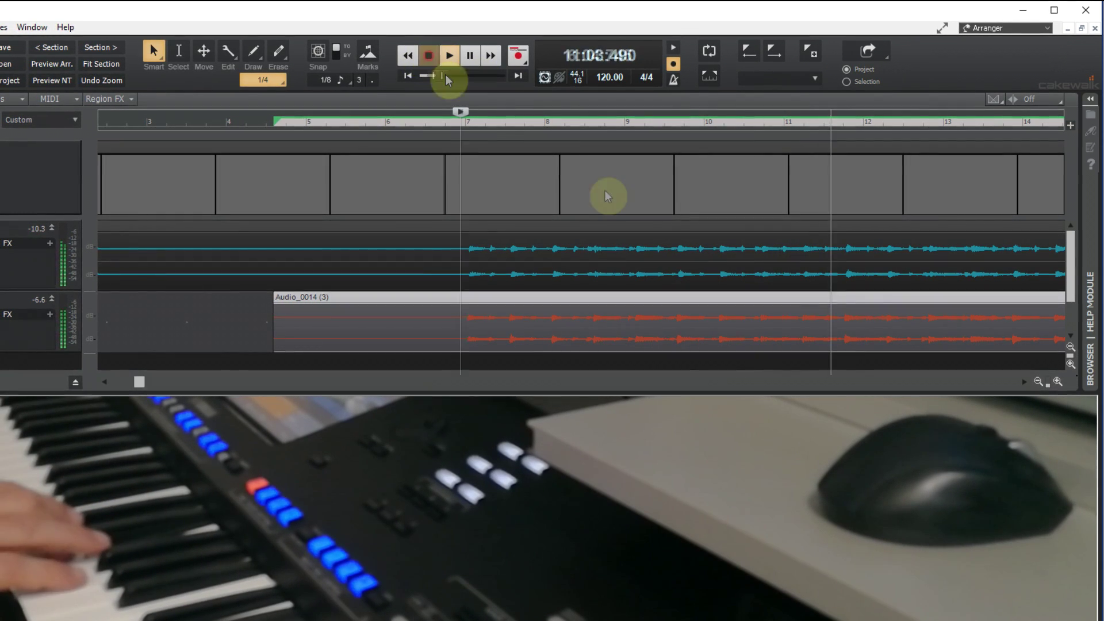
# Nudge the Audio_0014 clip slightly later so its first notes sit closer to those in the video's audio
pyautogui.click(1057, 381)
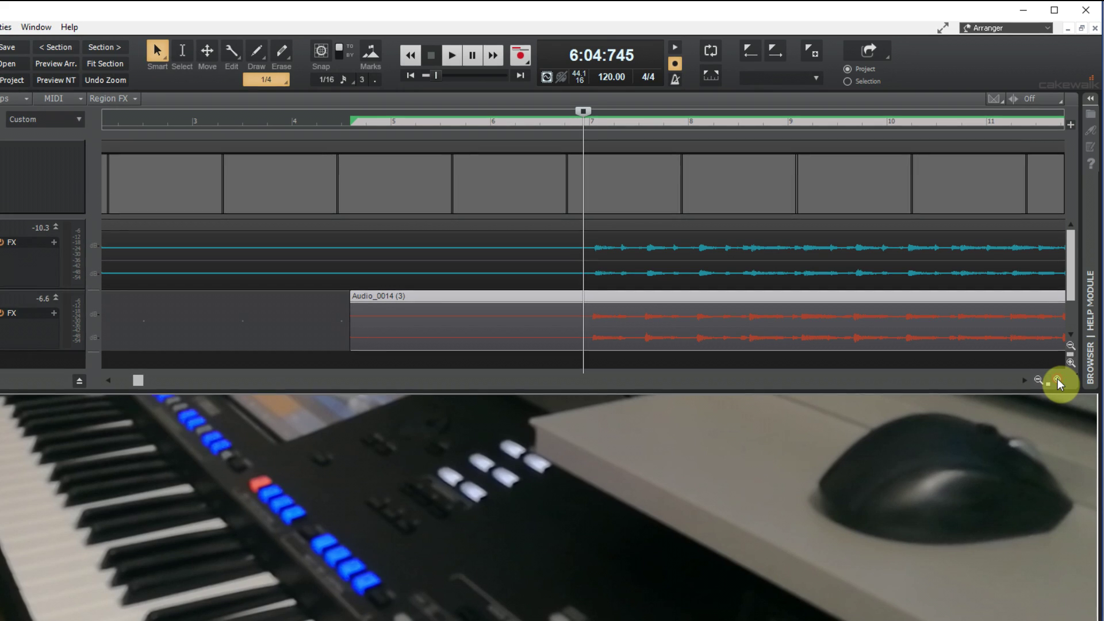
pyautogui.click(1058, 380)
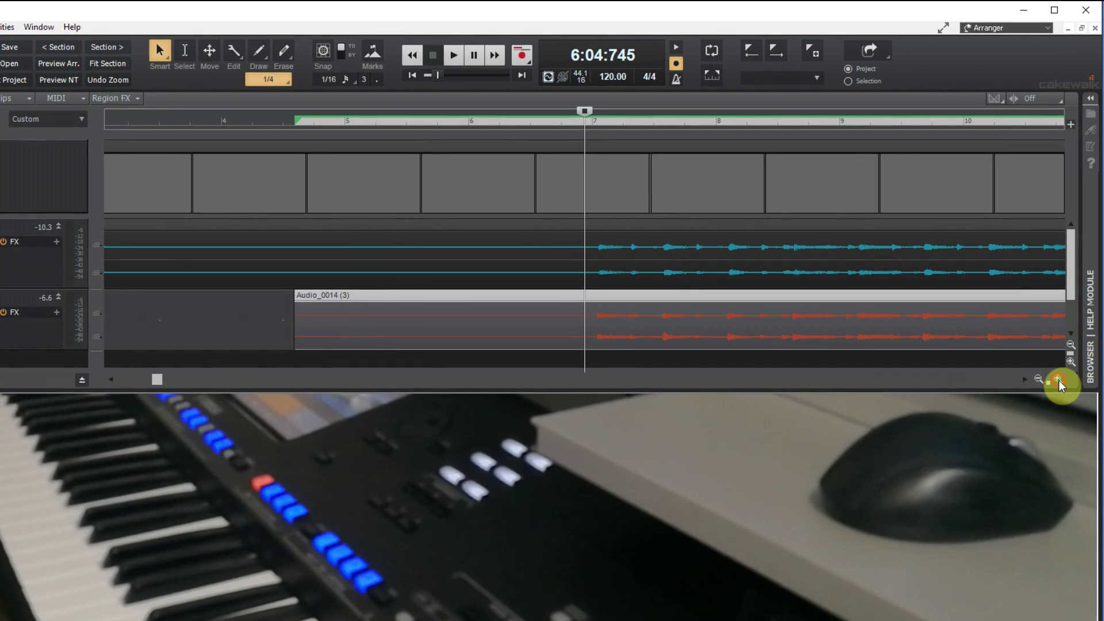
pyautogui.click(1058, 379)
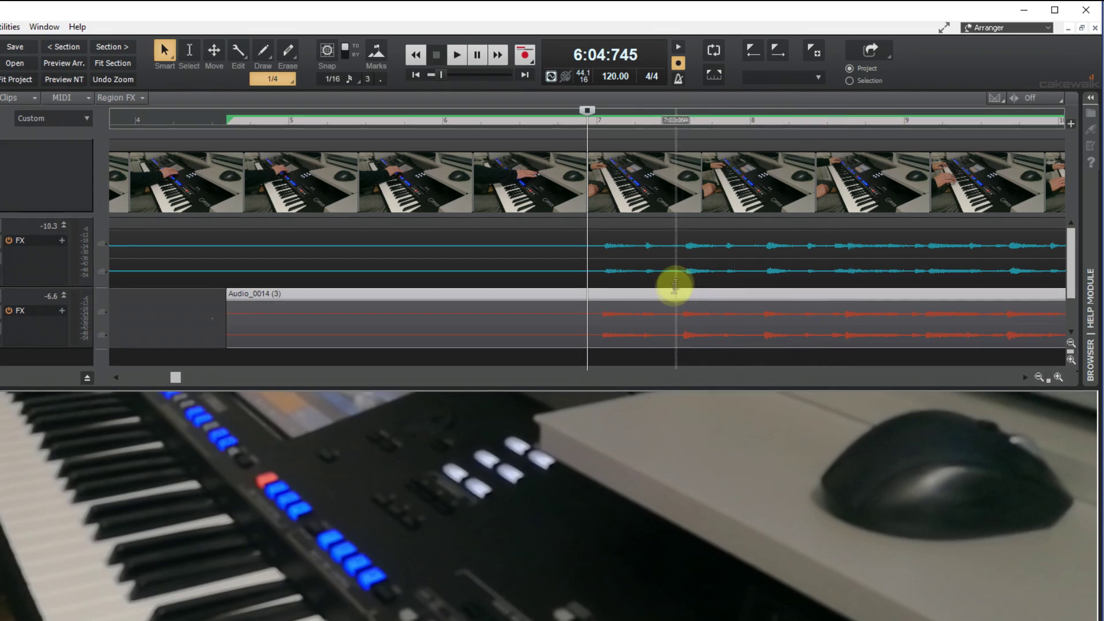
pyautogui.moveTo(666, 295); pyautogui.dragTo(672, 293)
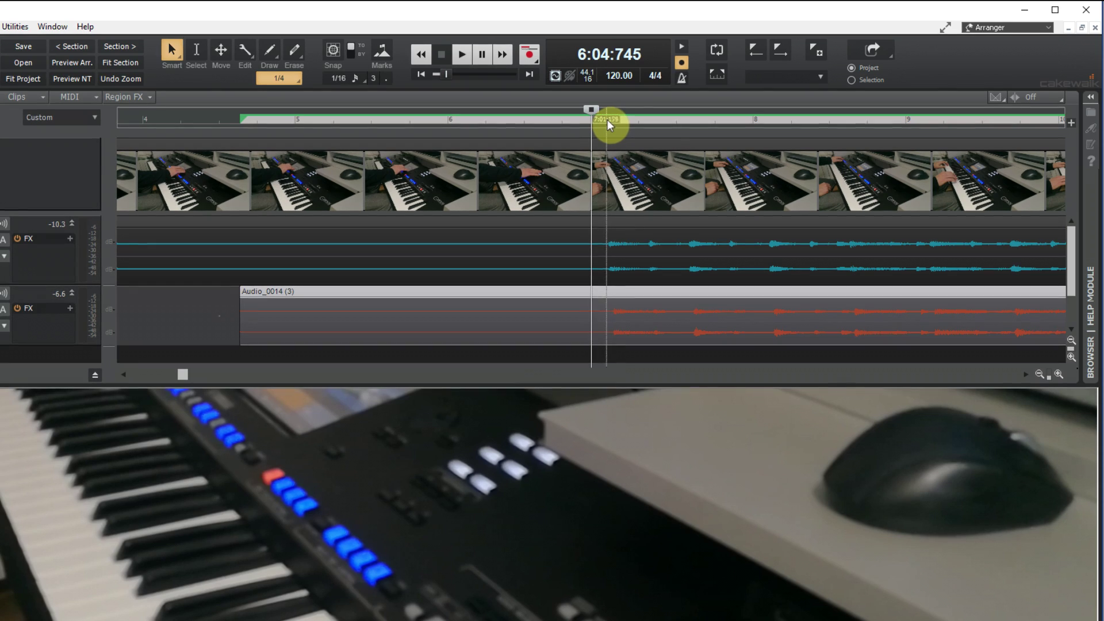
# Mark the first note of the video's audio at 7:01:210 and shift the Audio_0014 clip slightly earlier to line up with it
pyautogui.click(608, 121)
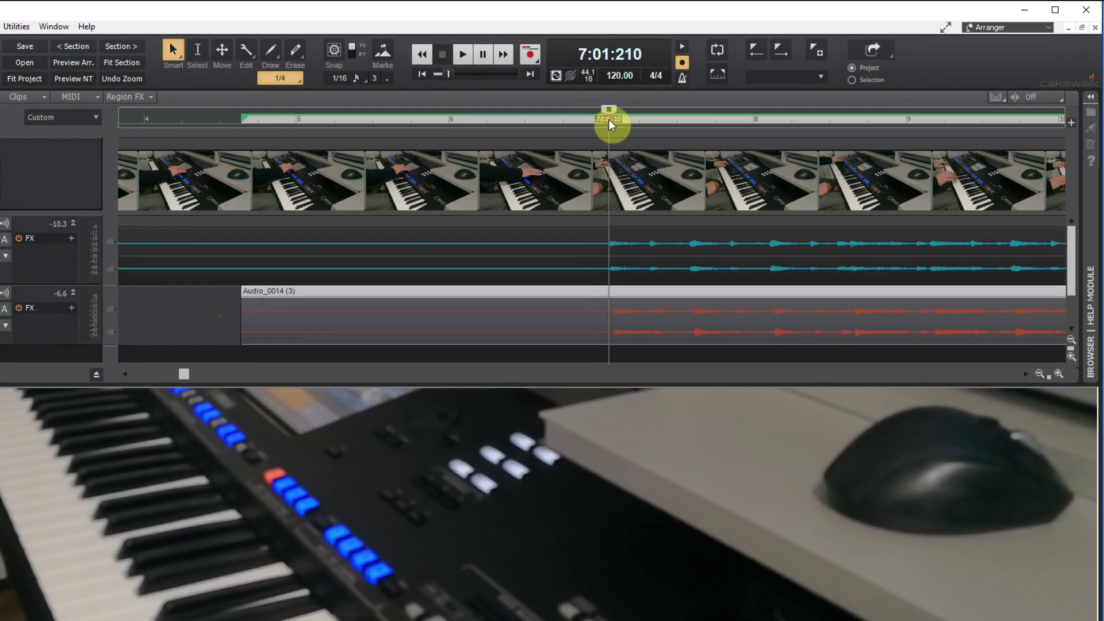
pyautogui.click(1059, 373)
pyautogui.click(1059, 374)
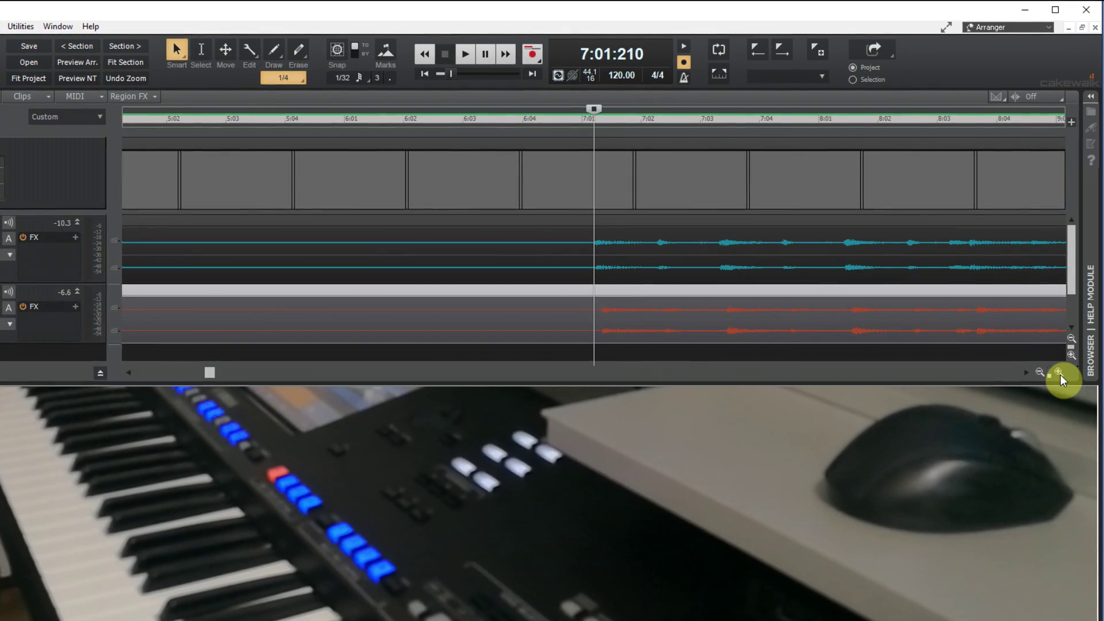
pyautogui.click(1060, 374)
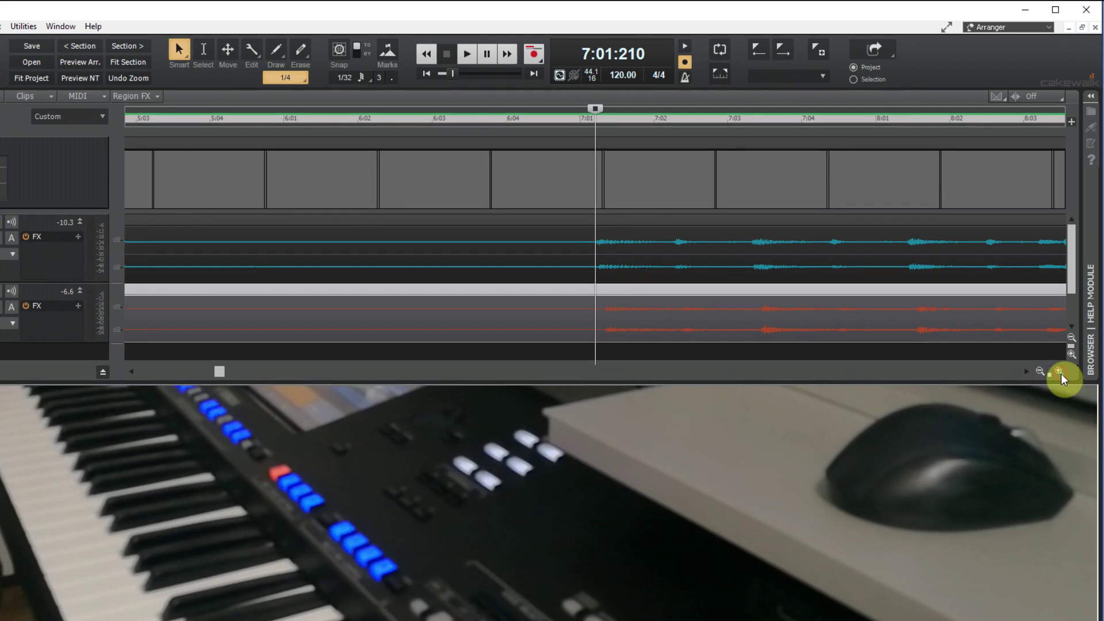
pyautogui.click(1059, 373)
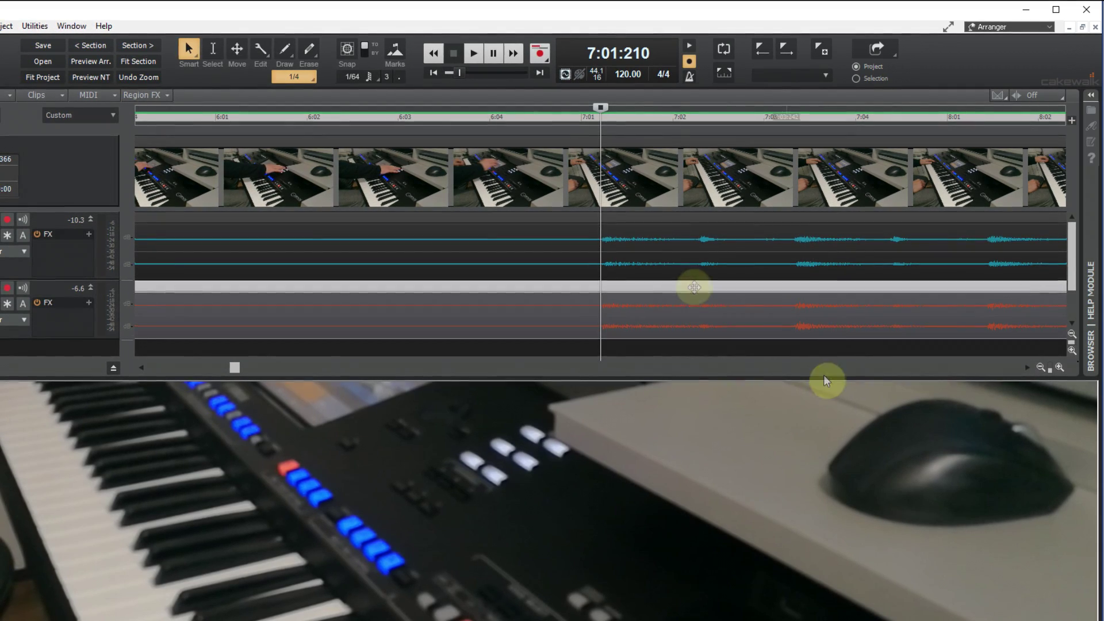
# Play the project from 7:01:210 and check both tracks' synchronisation, first up close and then across the whole project
pyautogui.click(474, 54)
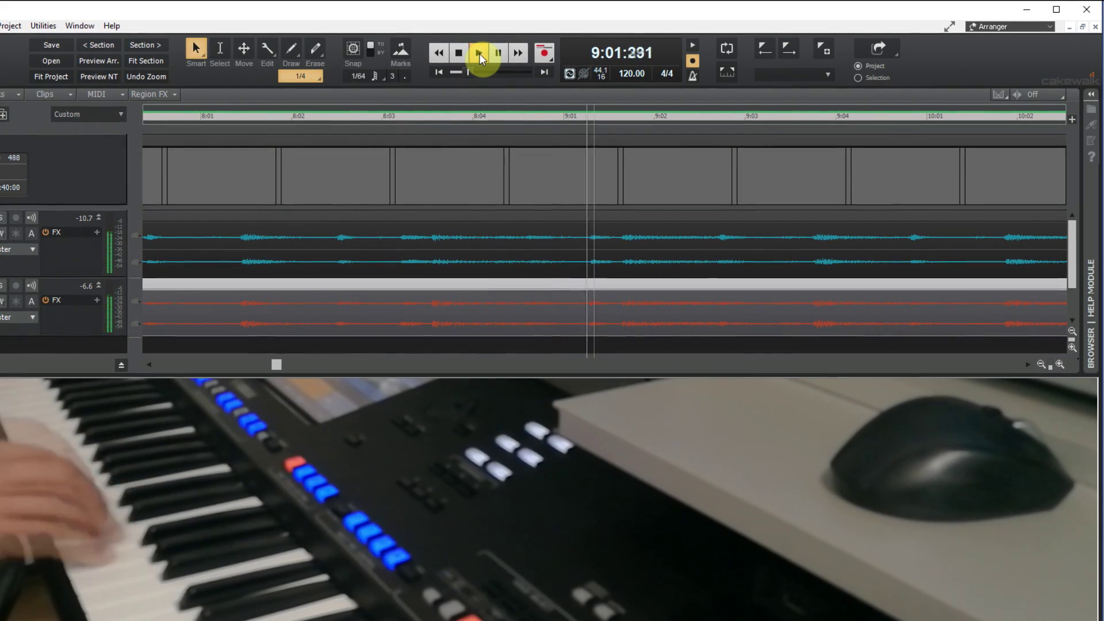
pyautogui.click(1042, 363)
pyautogui.click(1041, 363)
pyautogui.click(1041, 362)
pyautogui.click(1041, 363)
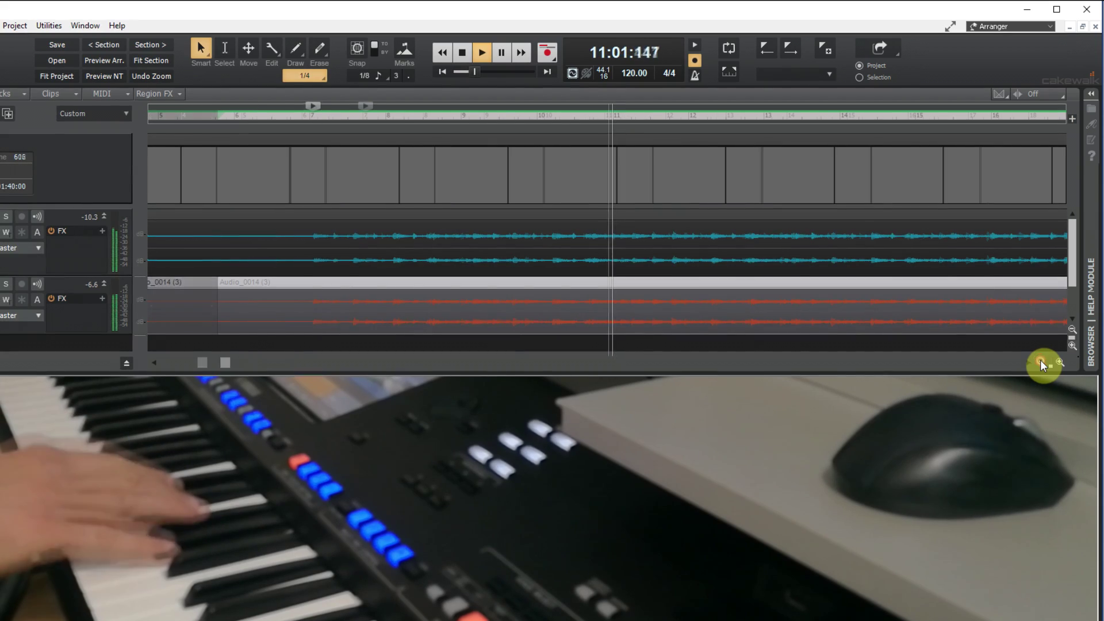
pyautogui.click(1041, 363)
pyautogui.click(1042, 363)
pyautogui.click(1041, 363)
pyautogui.click(1041, 363)
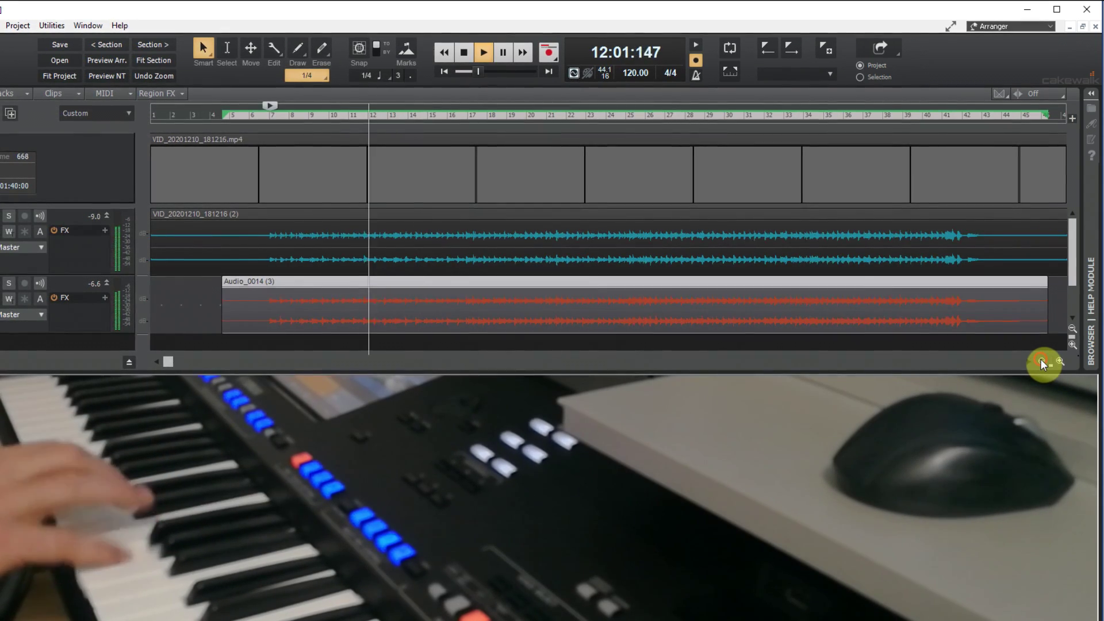
pyautogui.click(1042, 363)
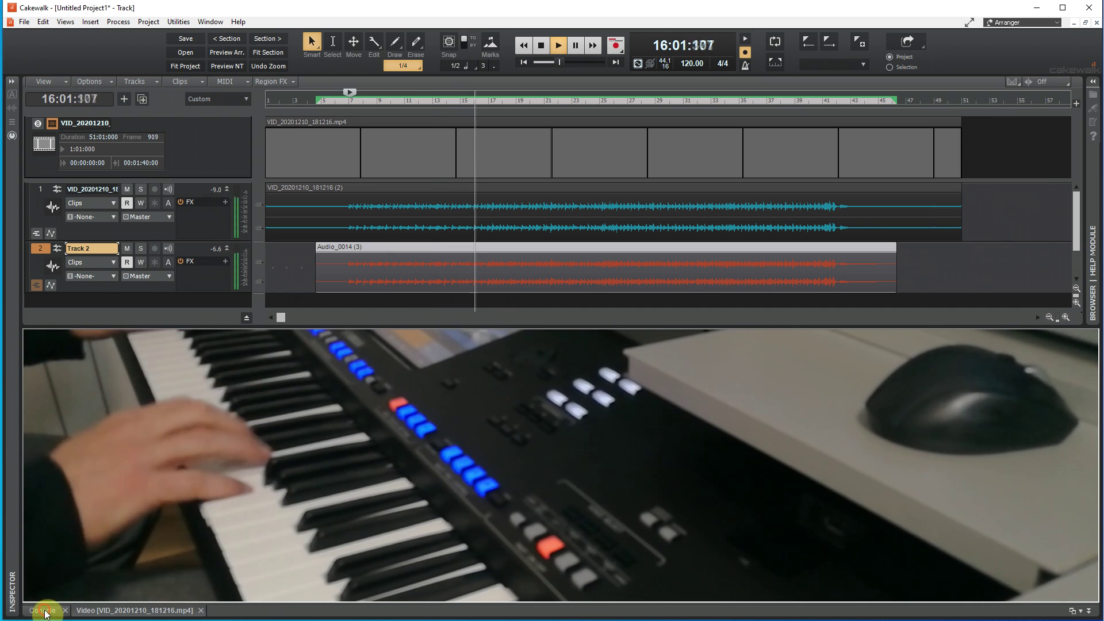
# Silence the video's original audio track by lowering its volume to -INF, raise Track 2 to about 1.3 dB, and stop playback in the video view
pyautogui.click(43, 609)
pyautogui.moveTo(53, 435); pyautogui.dragTo(54, 481)
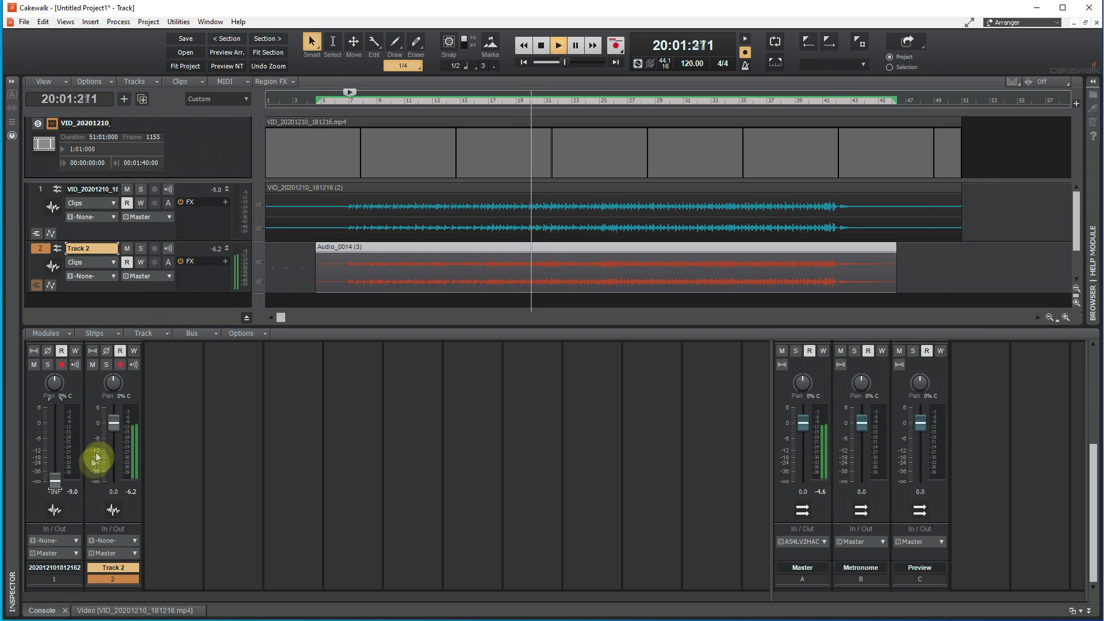
pyautogui.moveTo(114, 425)
pyautogui.mouseDown()
pyautogui.moveTo(114, 480)
pyautogui.moveTo(54, 460)
pyautogui.moveTo(56, 415)
pyautogui.moveTo(54, 481)
pyautogui.moveTo(115, 460)
pyautogui.moveTo(114, 428)
pyautogui.mouseUp()
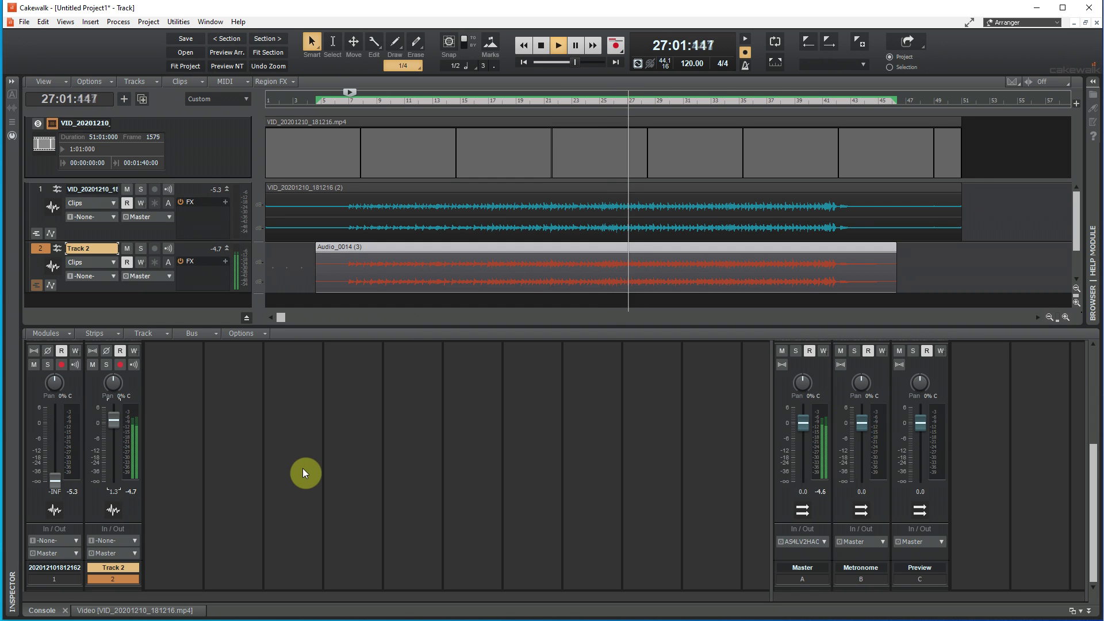
pyautogui.click(122, 607)
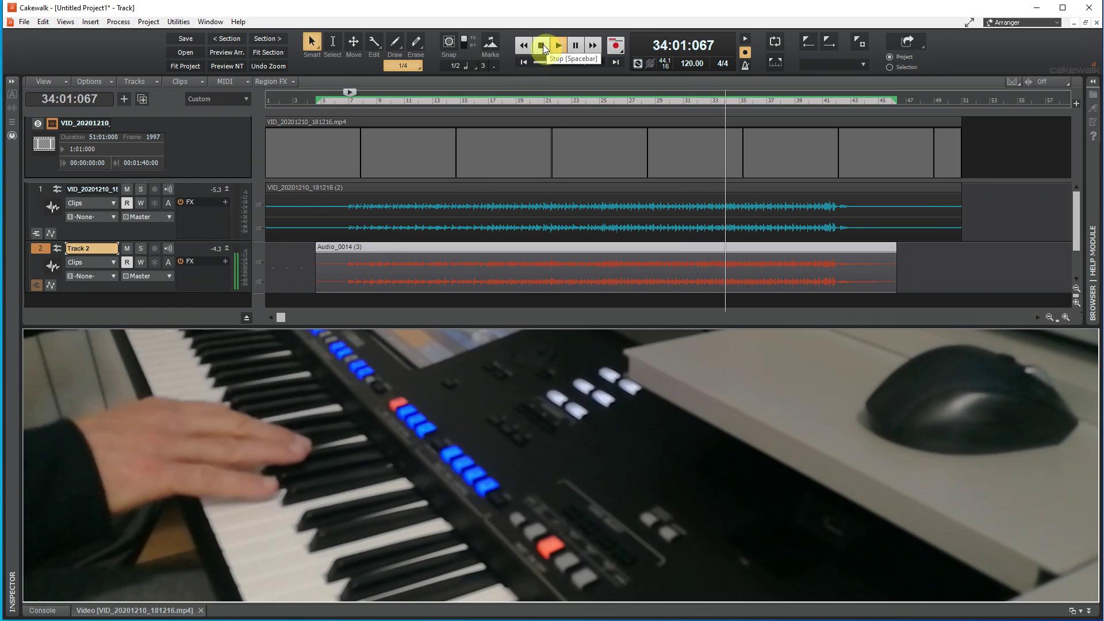
pyautogui.click(542, 45)
# Select everything in the project, including both audio clips
pyautogui.click(65, 21)
pyautogui.moveTo(42, 23)
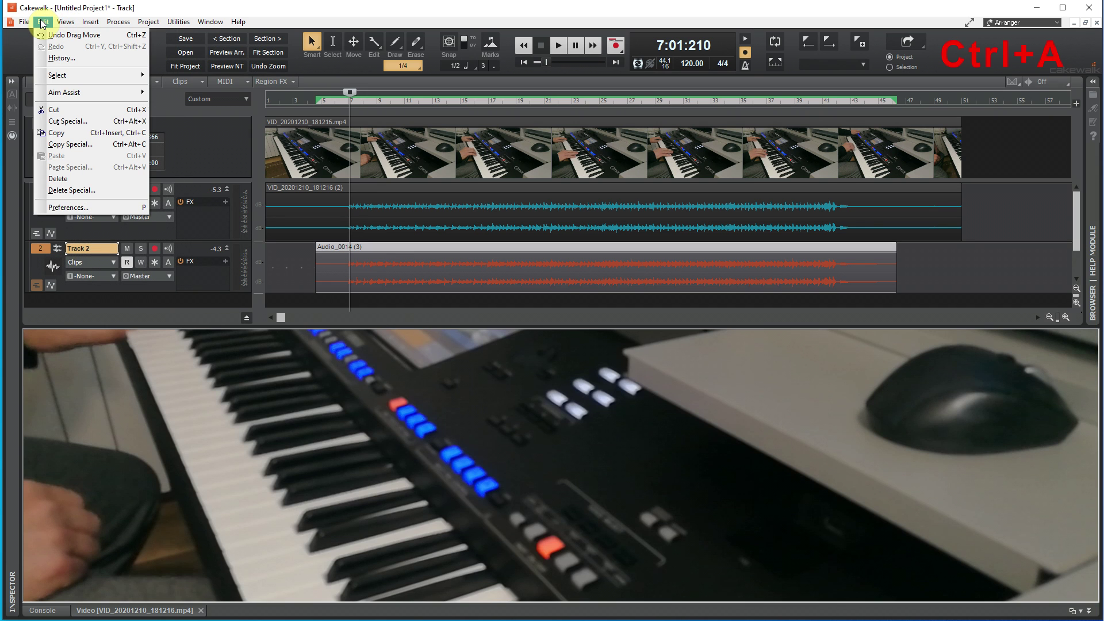
pyautogui.moveTo(88, 79)
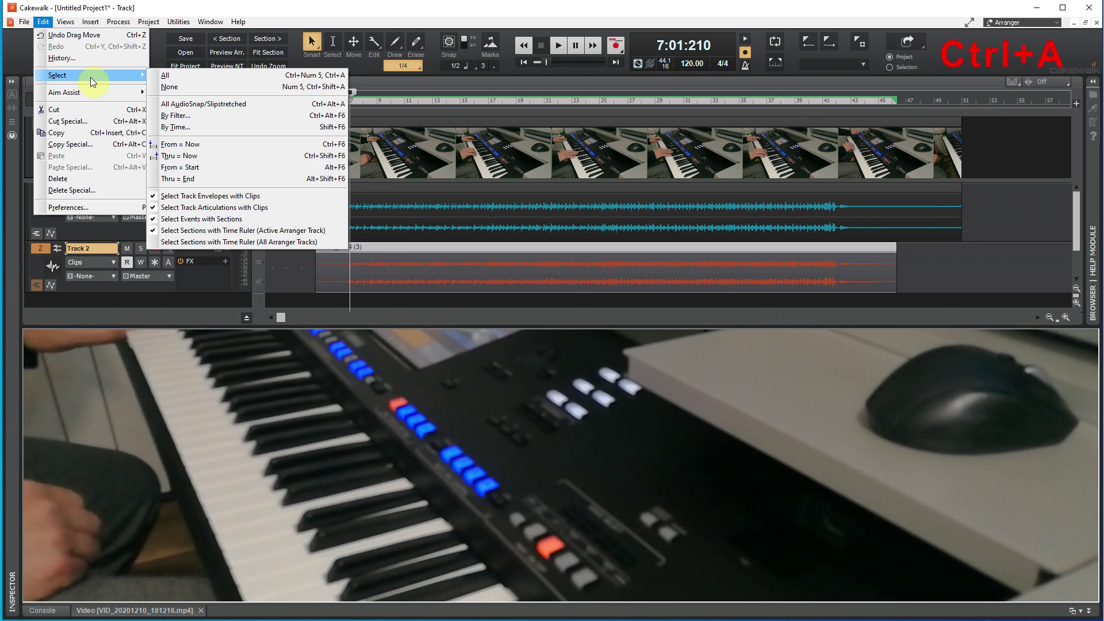
pyautogui.click(226, 77)
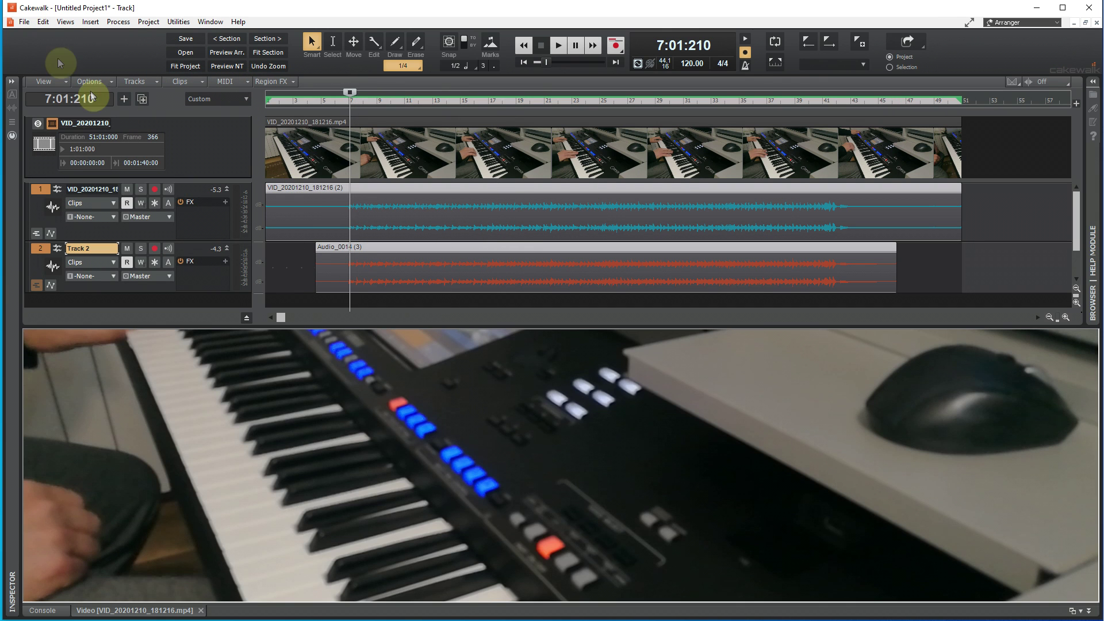
# Save the project as VideoYT01 in the Video Edit folder of the Videos library, copying all audio with it
pyautogui.click(28, 24)
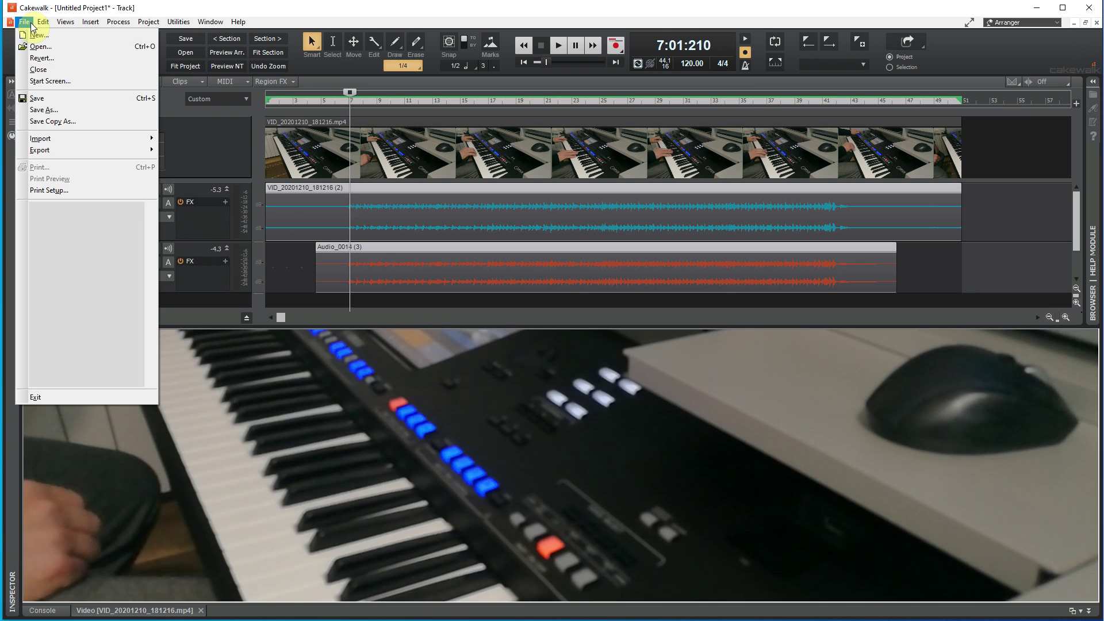
pyautogui.click(64, 110)
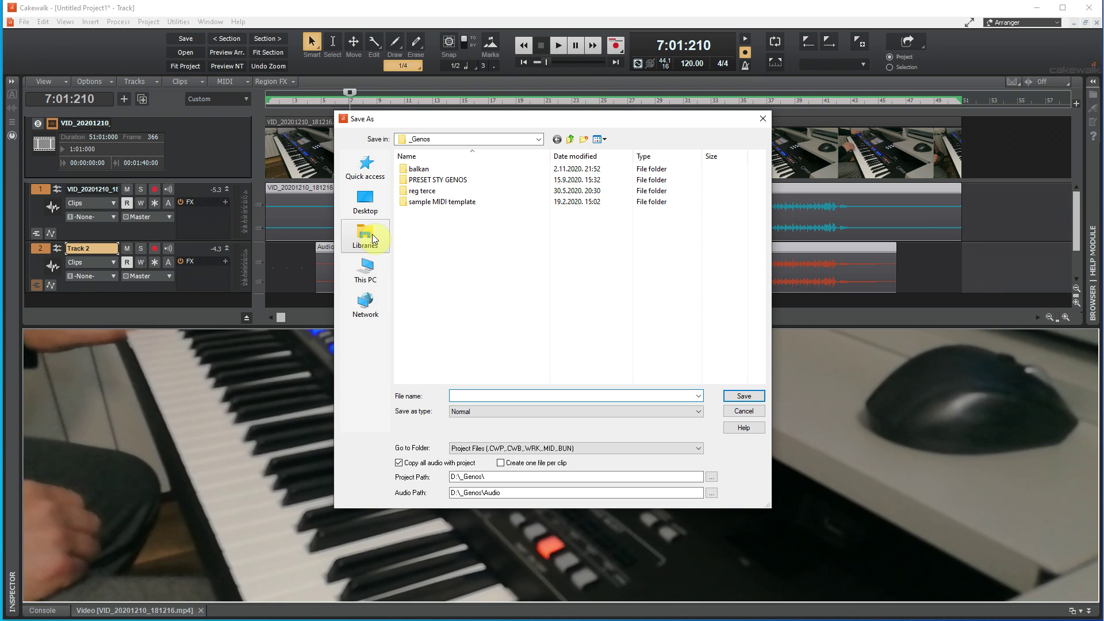
pyautogui.click(373, 238)
pyautogui.doubleClick(554, 241)
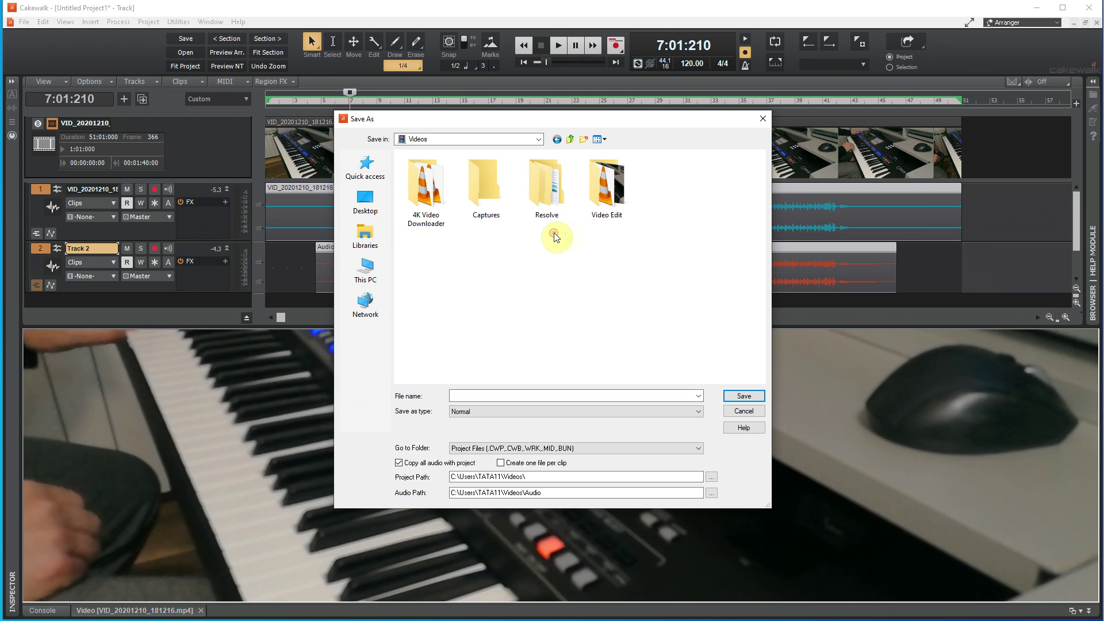
pyautogui.doubleClick(616, 182)
pyautogui.click(460, 397)
pyautogui.write('Vi')
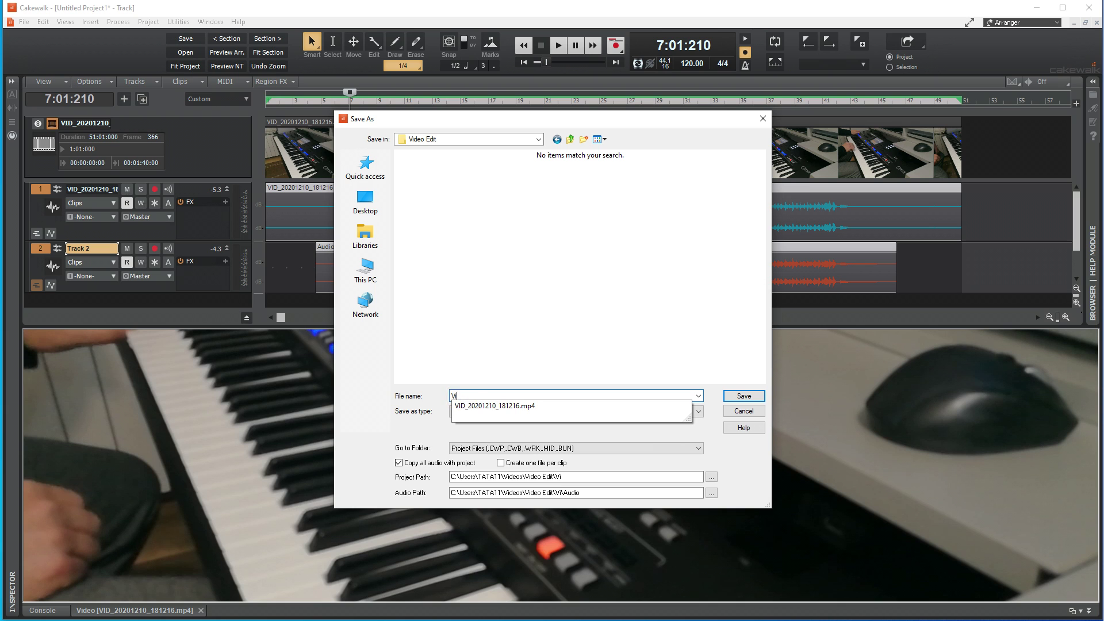
pyautogui.write('deoYT01')
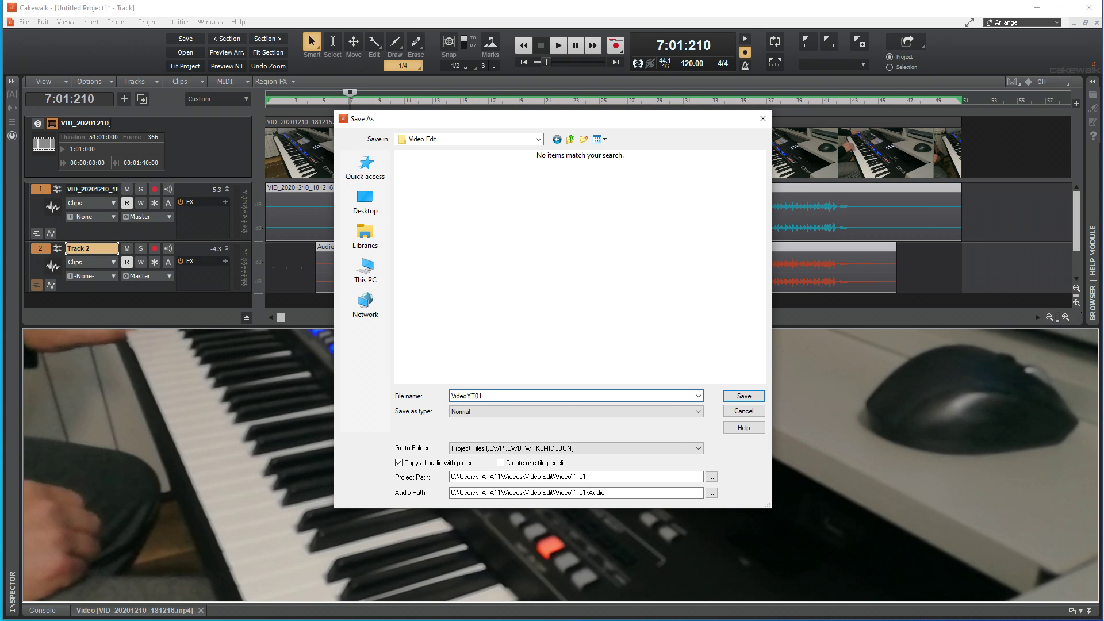
pyautogui.click(742, 397)
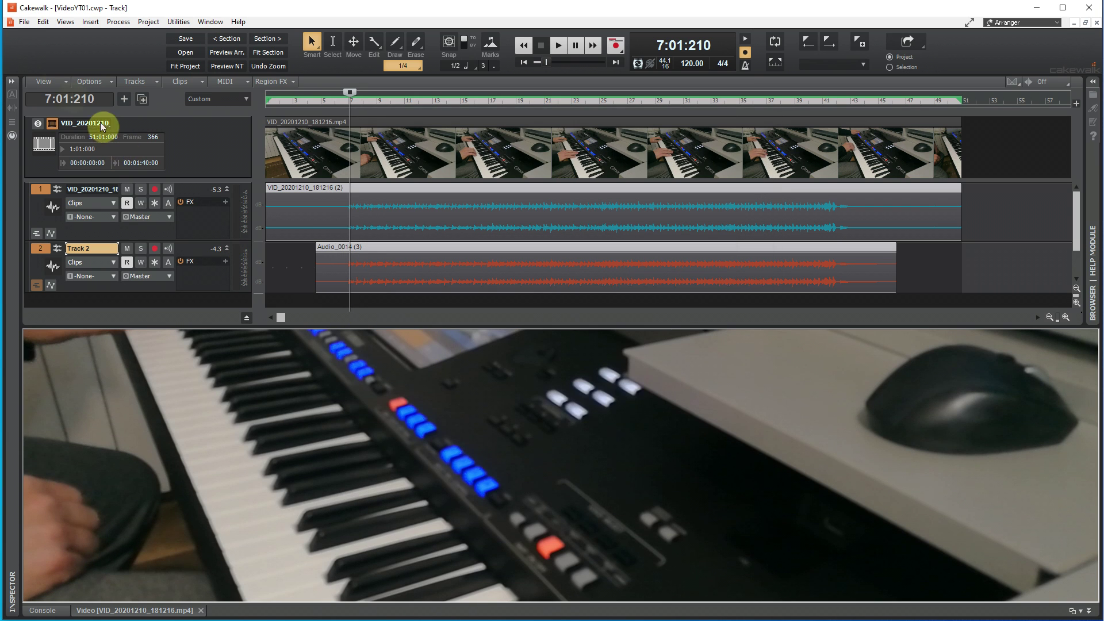
# Start a video export of the project and choose MPEG4 Video as the file type
pyautogui.click(25, 23)
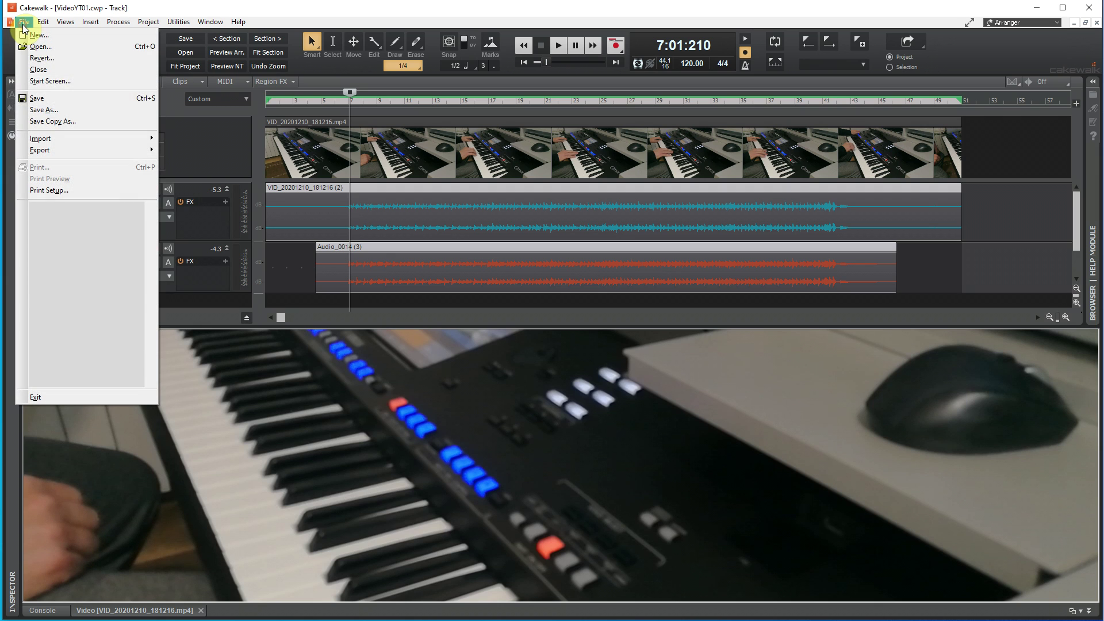
pyautogui.moveTo(62, 151)
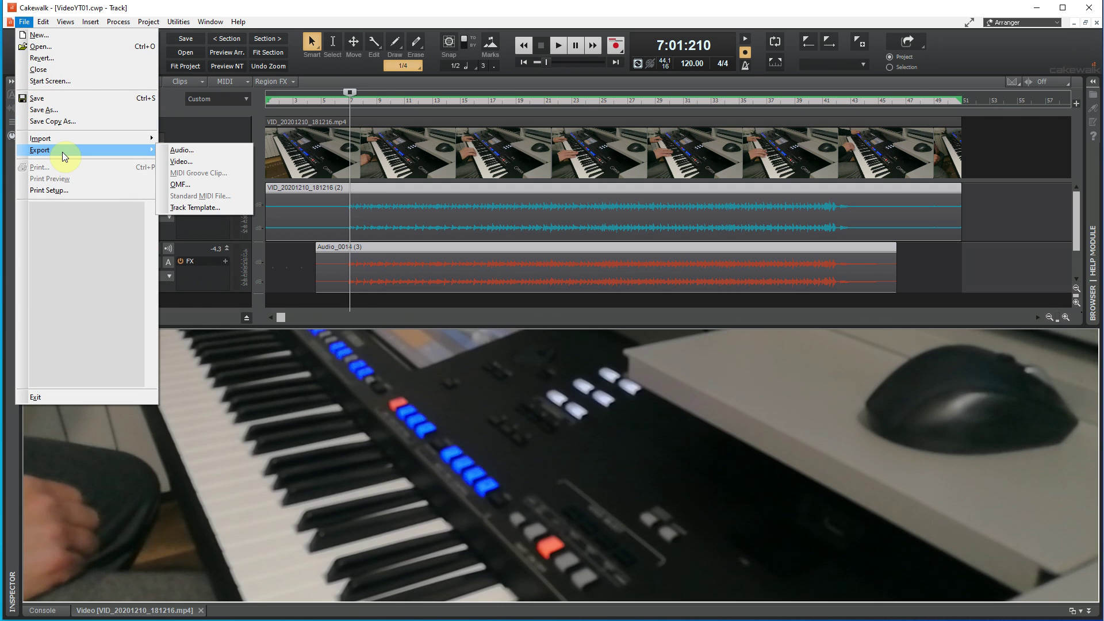
pyautogui.click(199, 164)
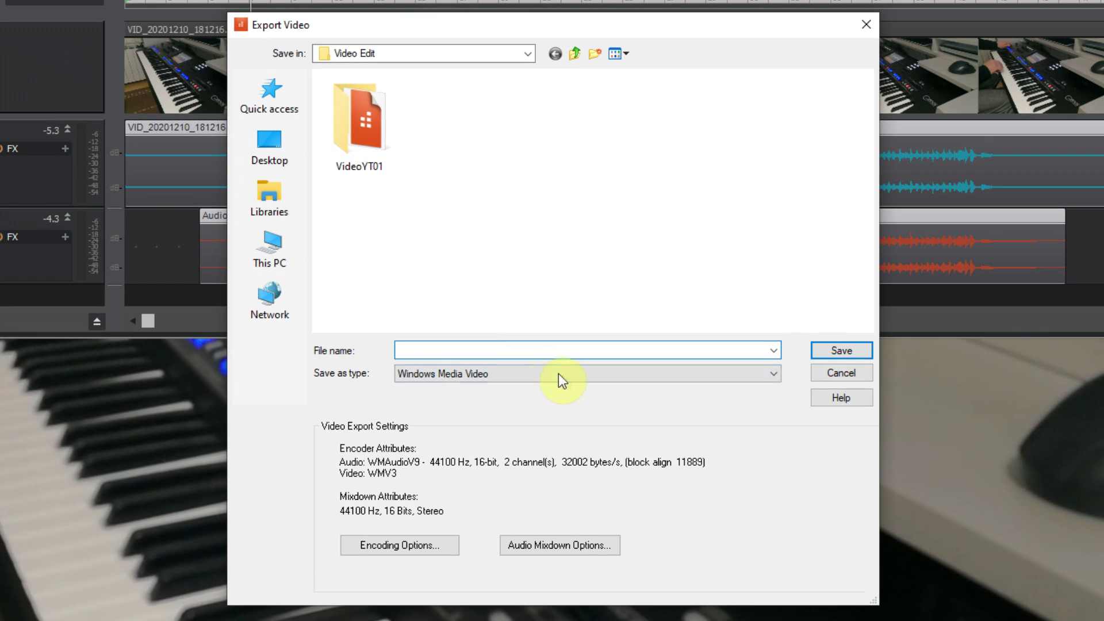
pyautogui.click(563, 375)
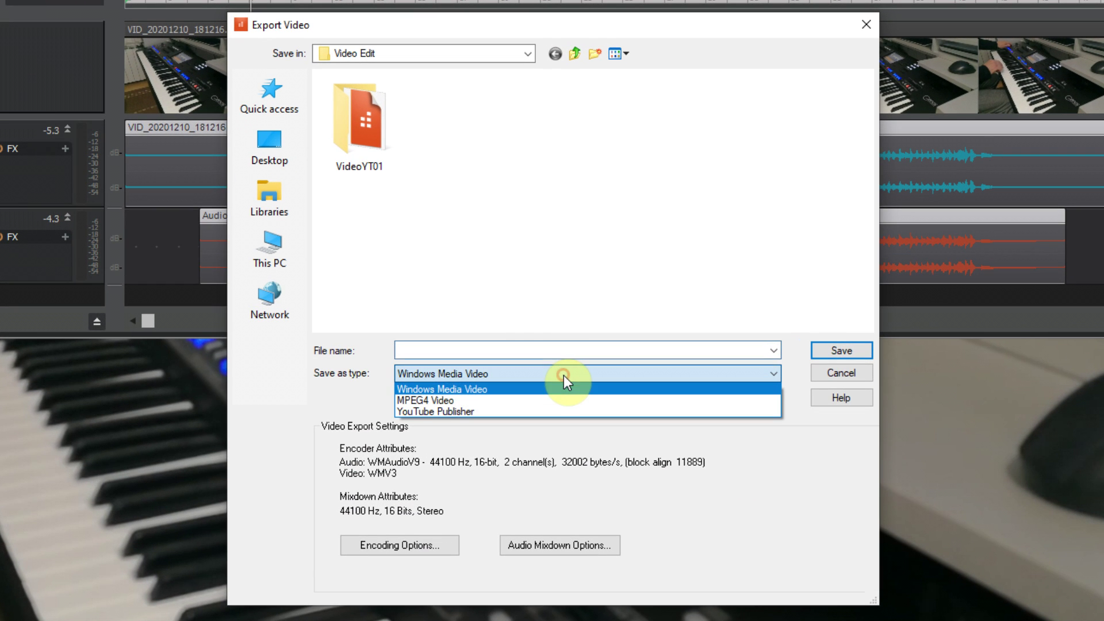
pyautogui.click(464, 400)
# Check and apply the encoder options: H264 video codec, MP3 audio codec, and 44100 Hz, VBR, 2-channel, 40000 bytes/s audio format
pyautogui.click(434, 545)
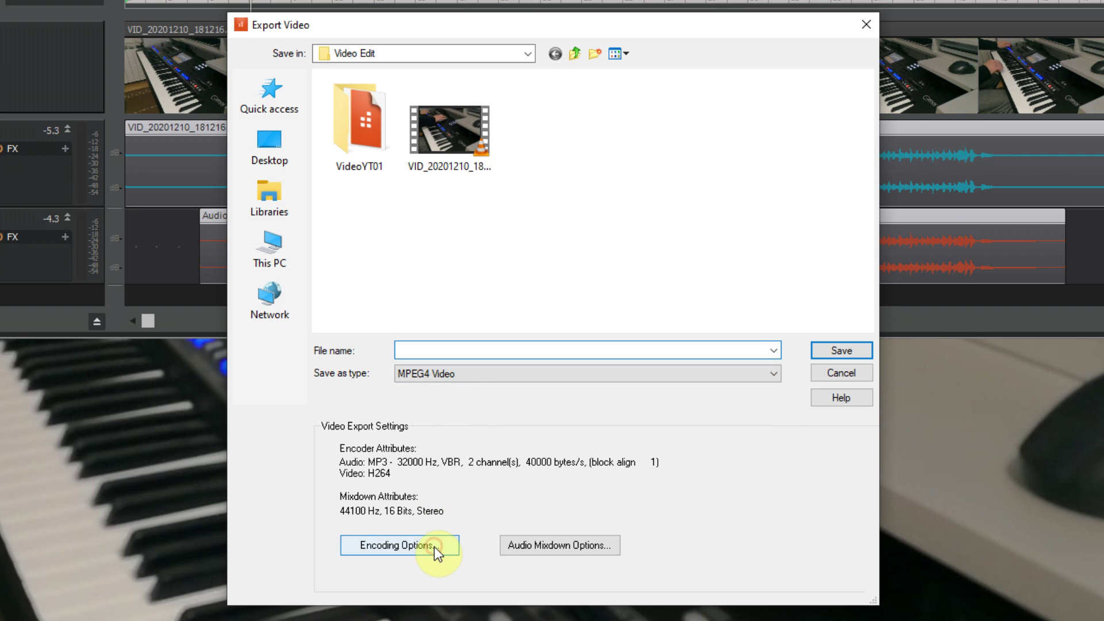
pyautogui.click(647, 304)
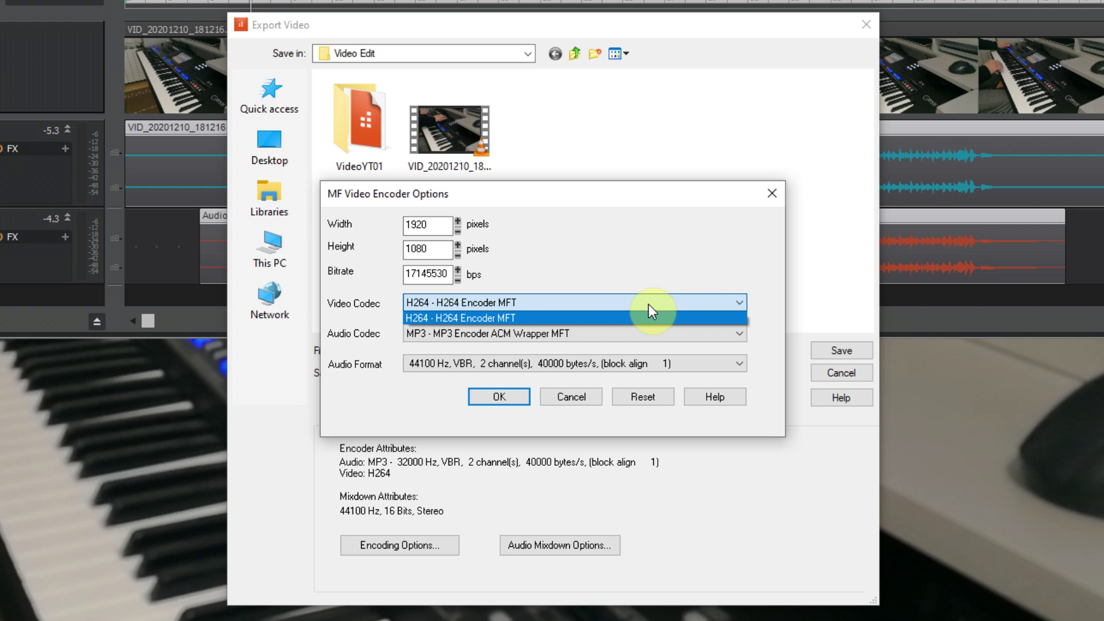
pyautogui.click(647, 305)
pyautogui.click(662, 333)
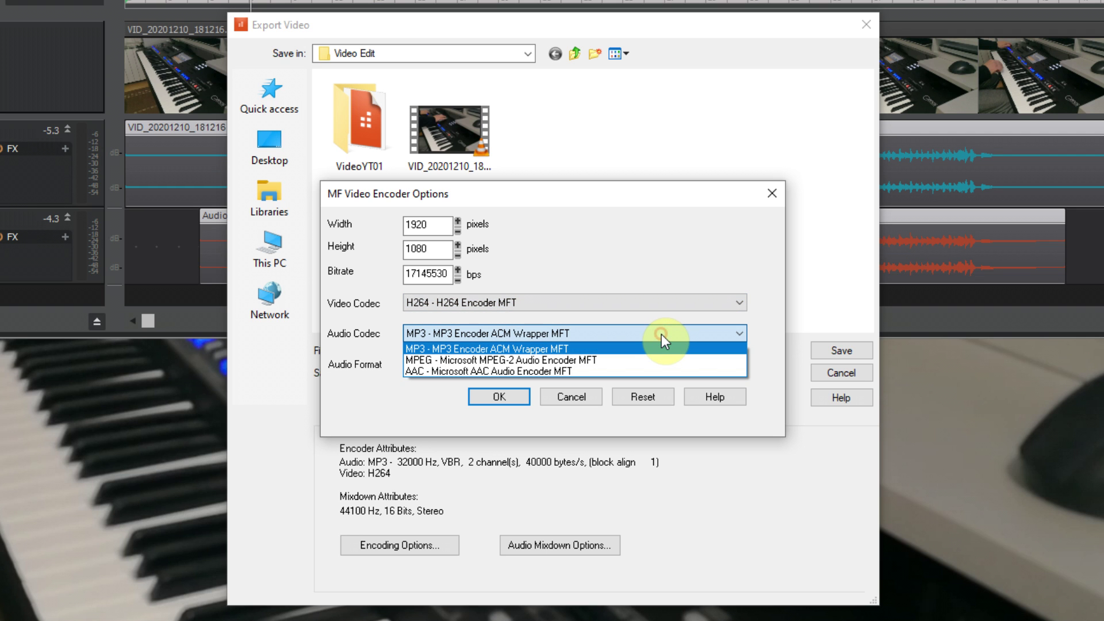
pyautogui.click(661, 334)
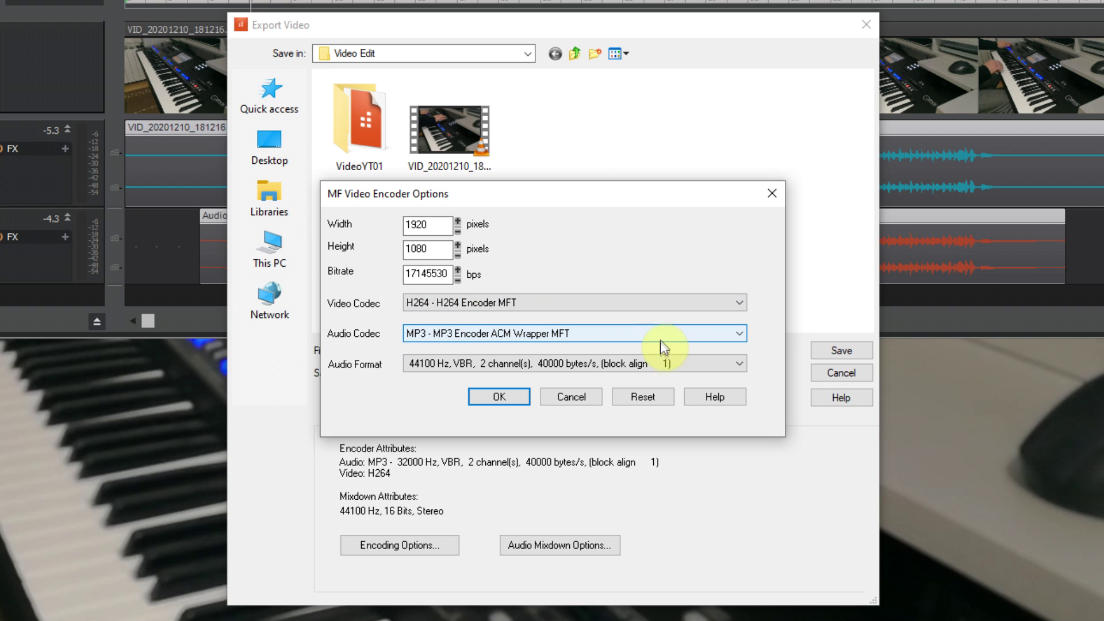
pyautogui.click(567, 363)
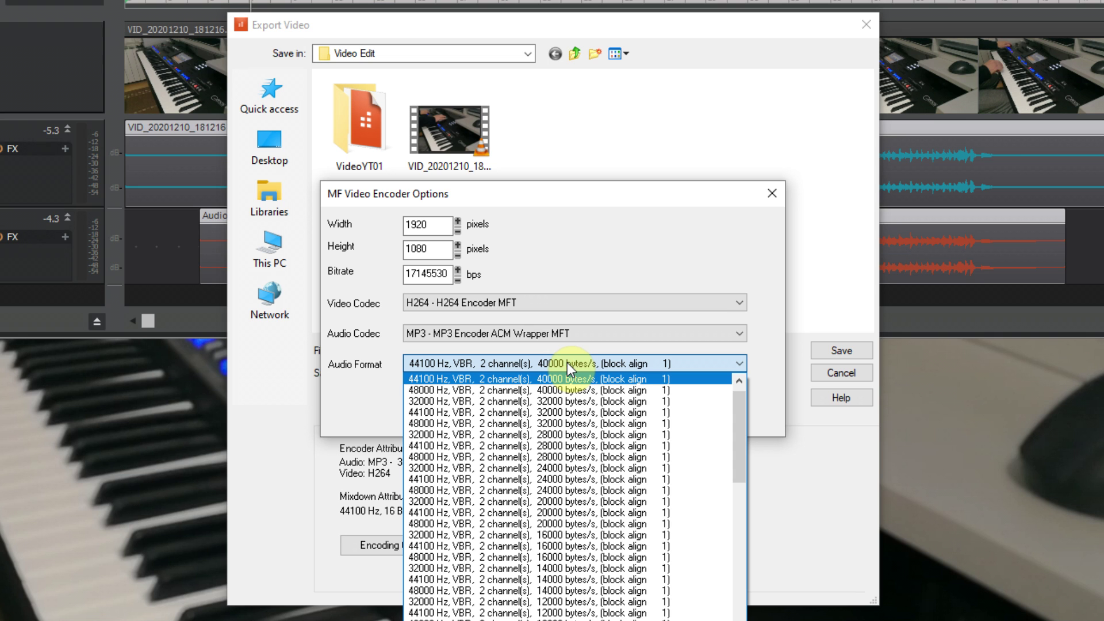
pyautogui.click(567, 363)
pyautogui.click(498, 397)
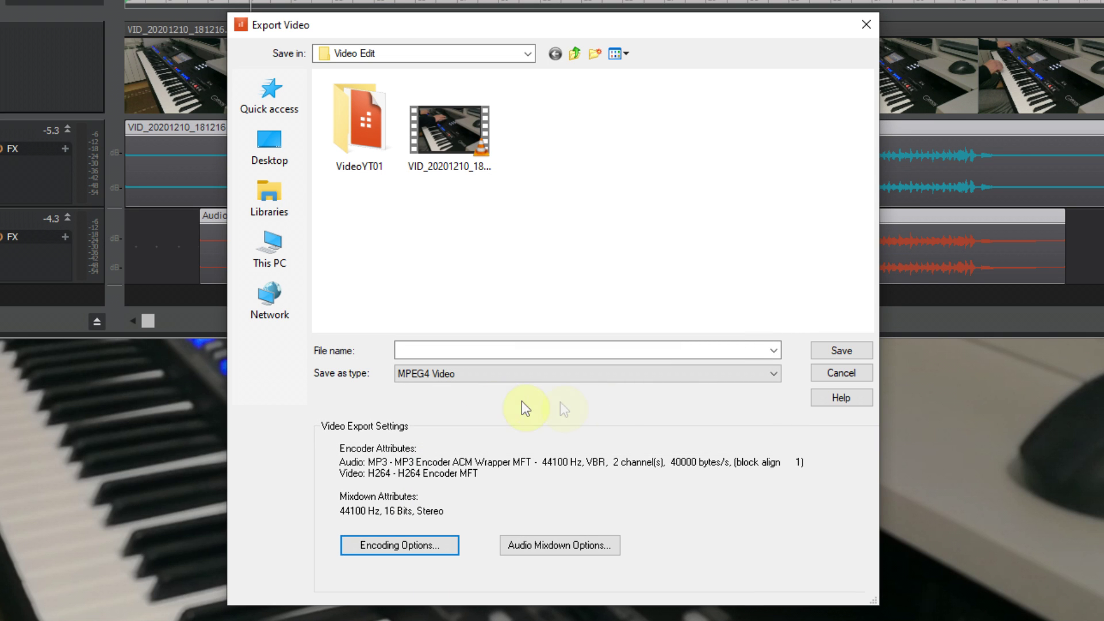
# Export the MPEG4 video as VideoYT01 into the VideoYT01 project folder, and close the program
pyautogui.click(830, 350)
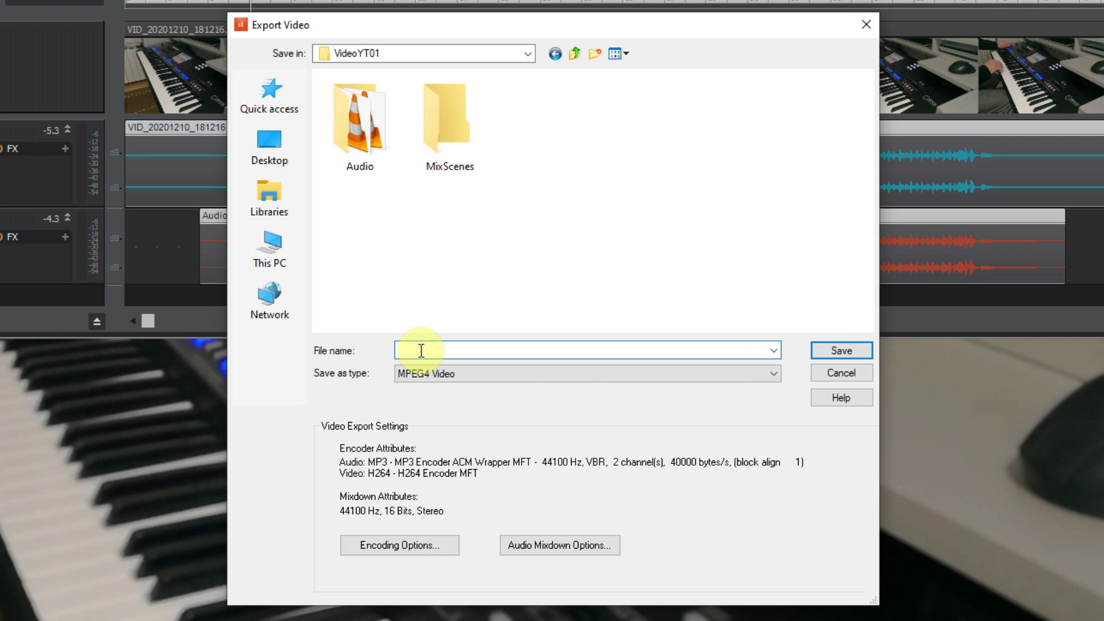
pyautogui.write('VideoYT01')
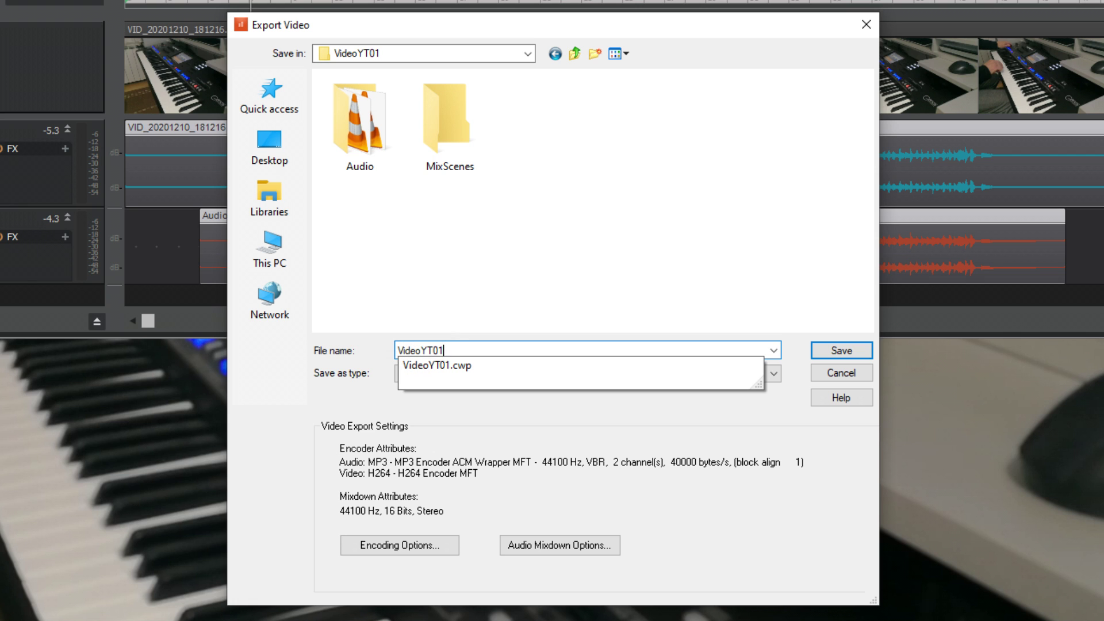
pyautogui.click(586, 411)
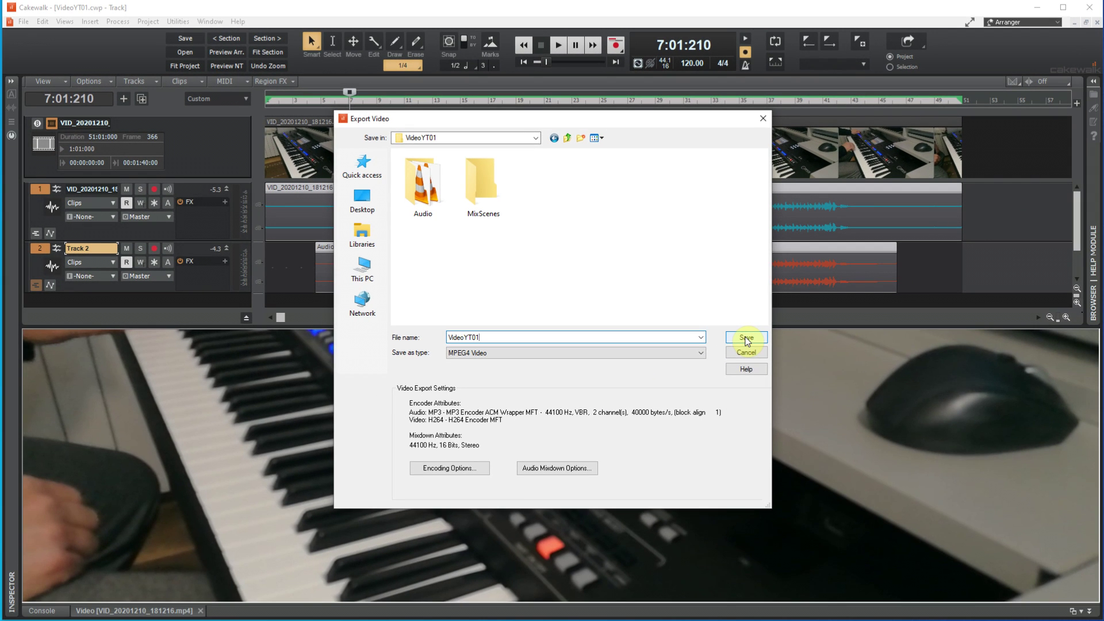
pyautogui.click(745, 338)
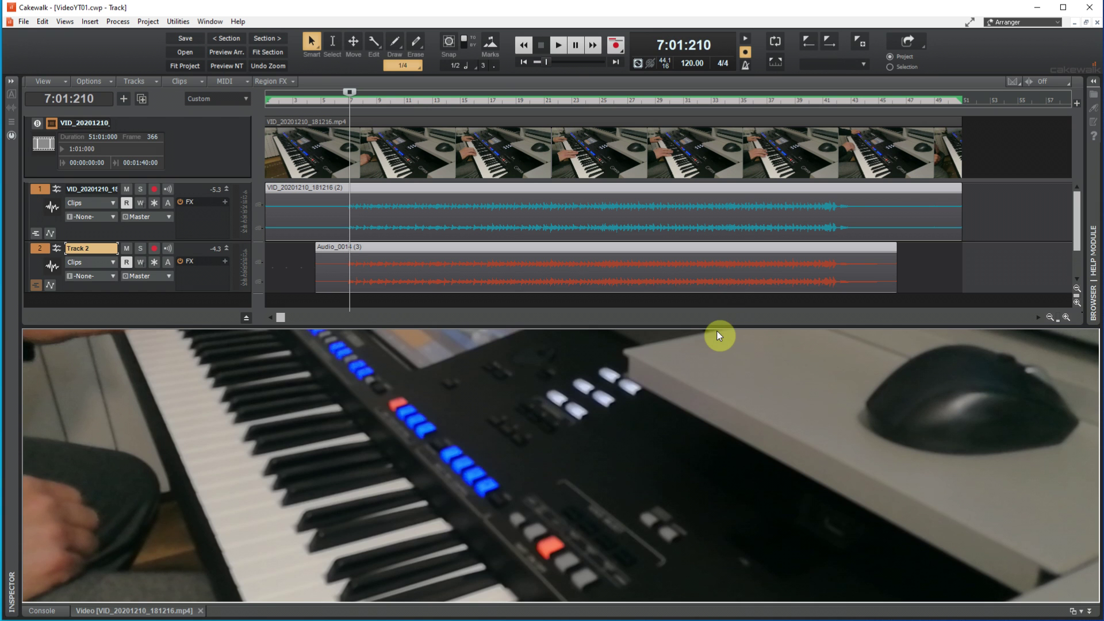
pyautogui.click(1089, 9)
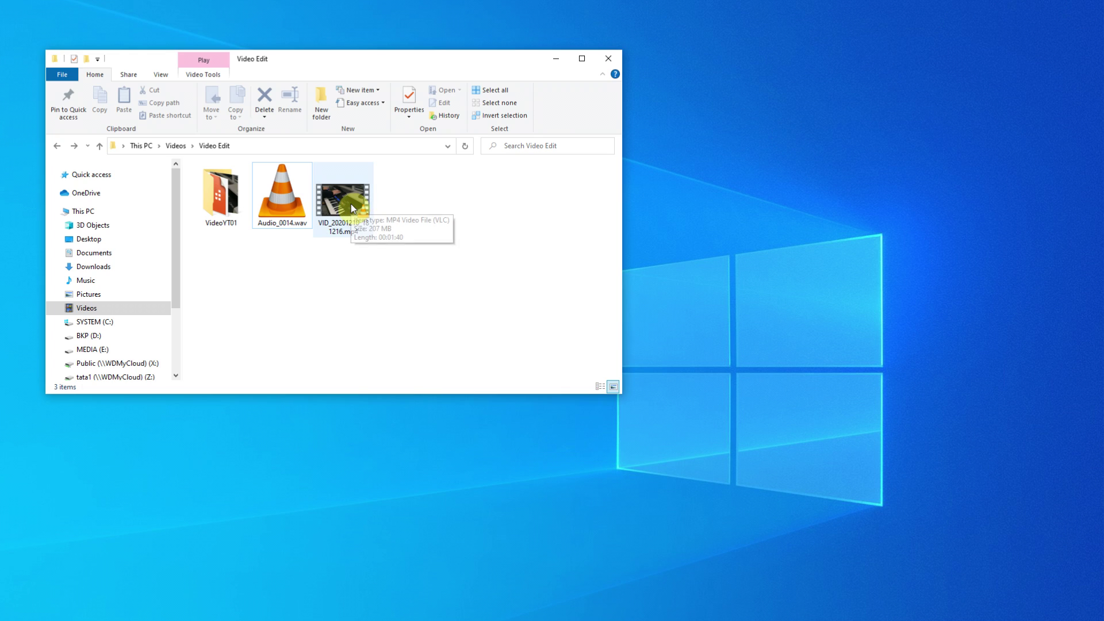
# Play VideoYT01.MP4 from the VideoYT01 folder in VLC, skipping ahead to the end, to check picture and sound
pyautogui.click(232, 200)
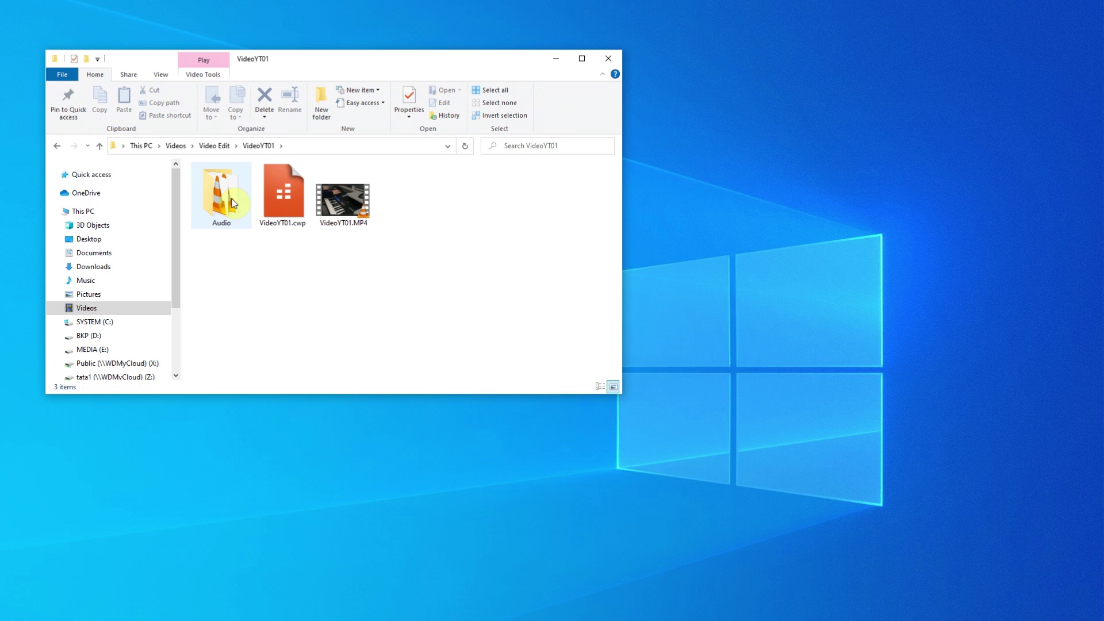
pyautogui.doubleClick(348, 210)
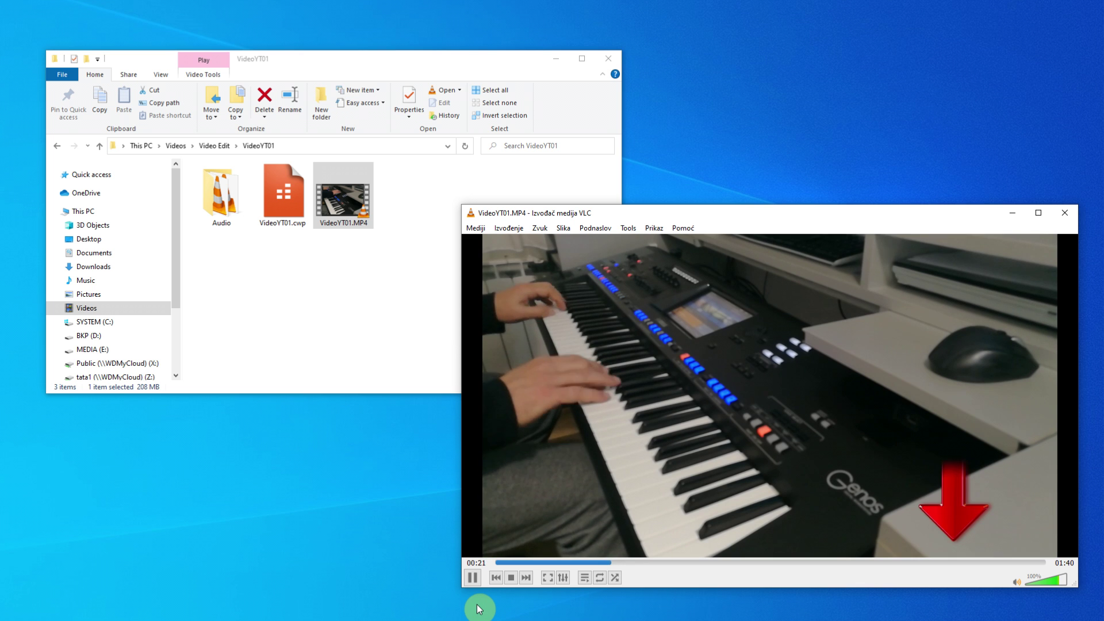
pyautogui.click(976, 563)
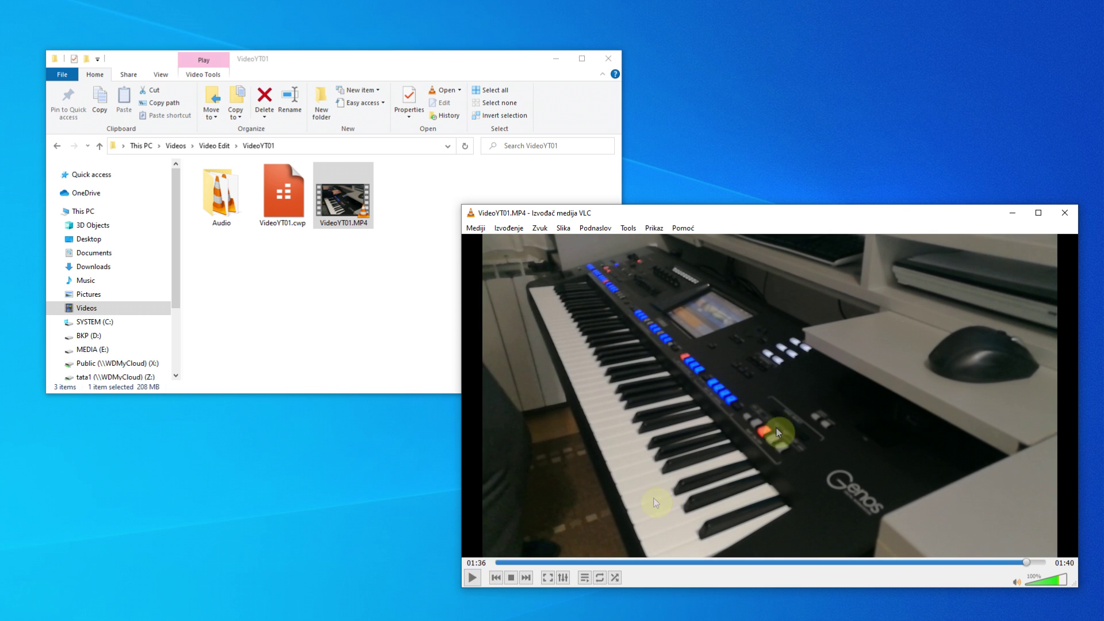
pyautogui.click(1012, 211)
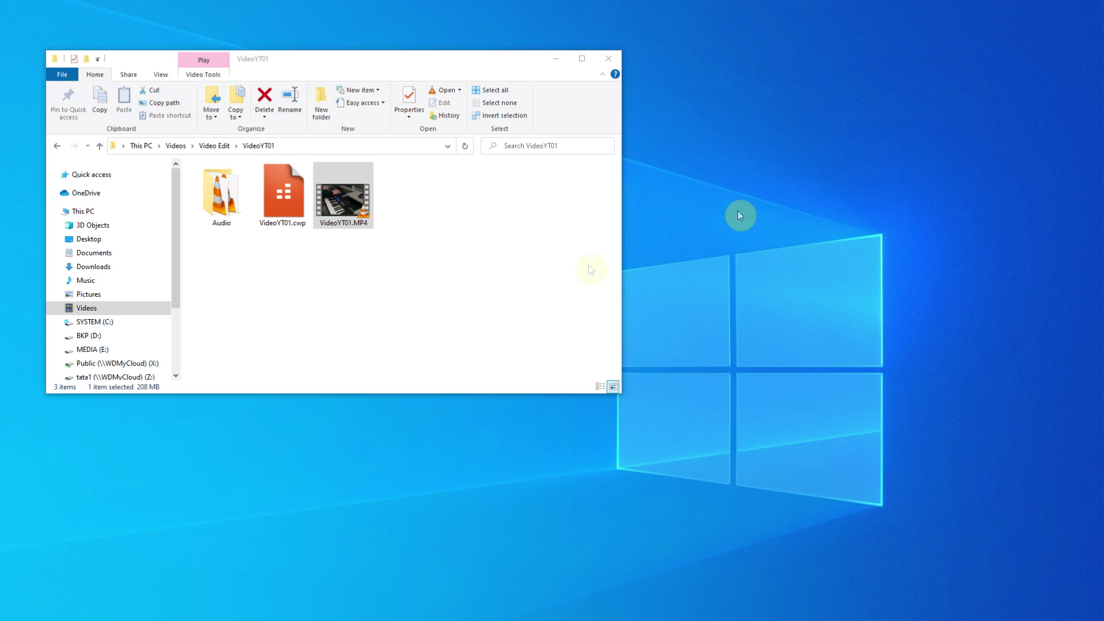
# Reopen the VideoYT01.cwp project in Cakewalk and audition it from 6:03:595, just before the music begins
pyautogui.click(292, 198)
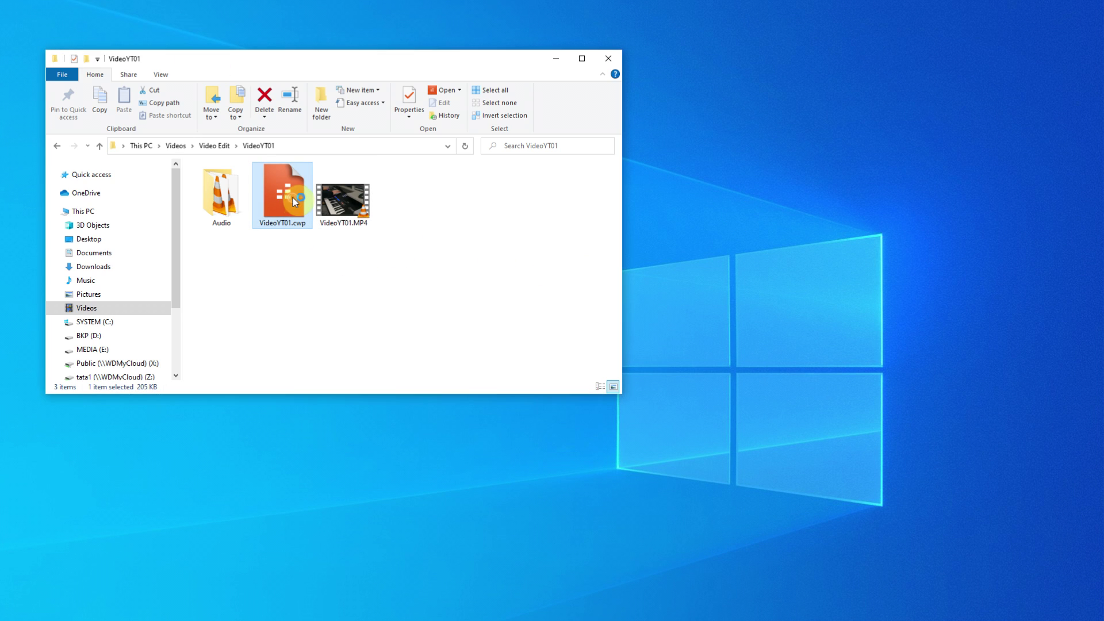
pyautogui.doubleClick(292, 198)
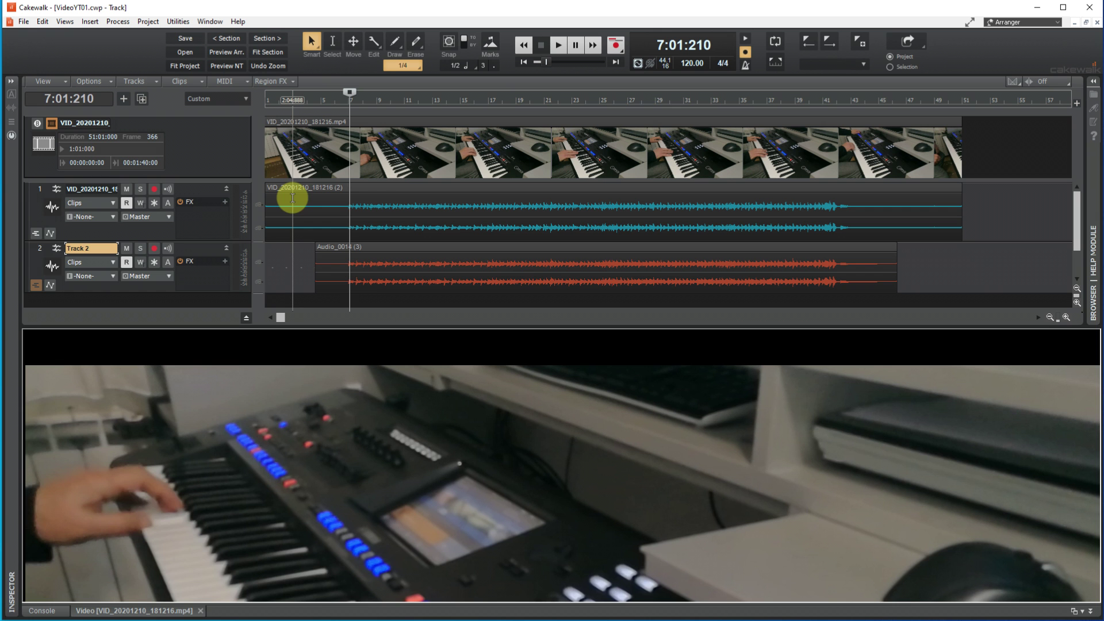
pyautogui.click(344, 102)
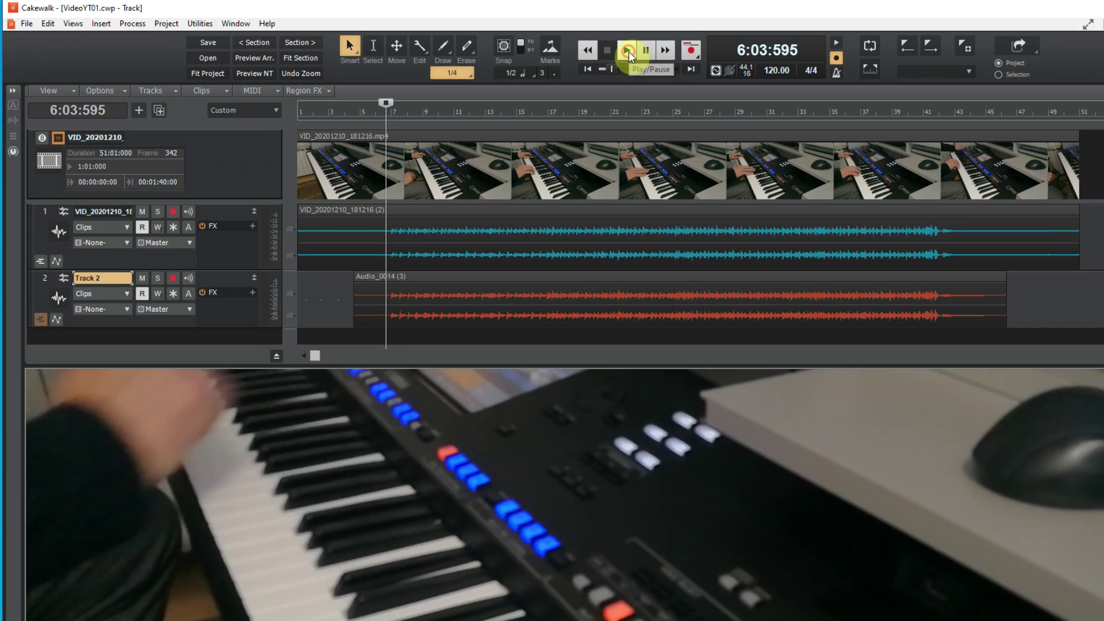
pyautogui.click(629, 51)
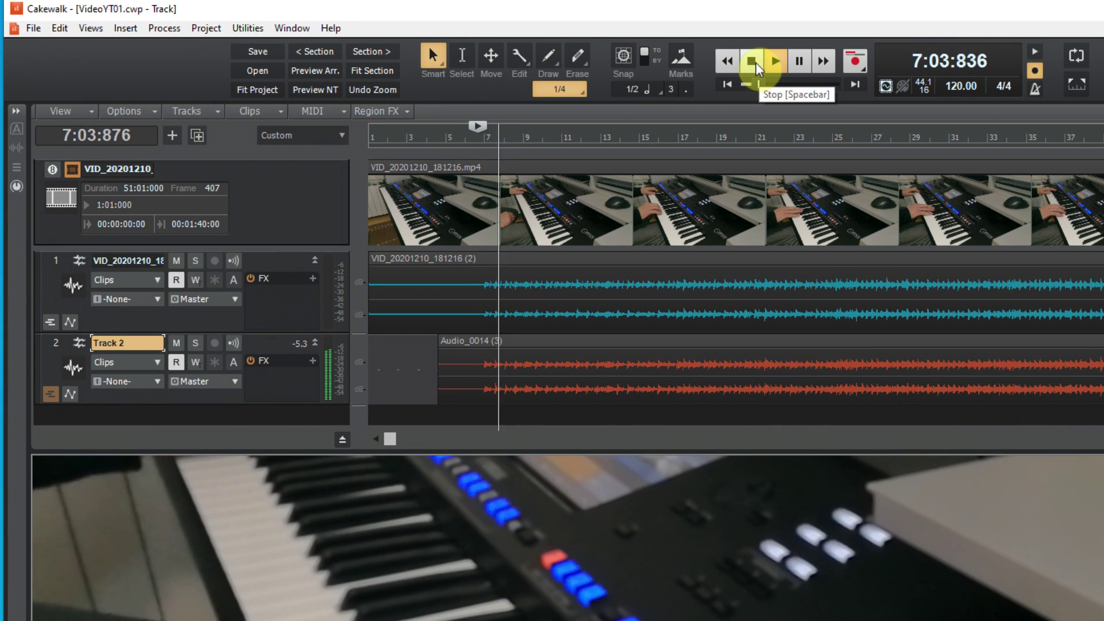
pyautogui.click(753, 66)
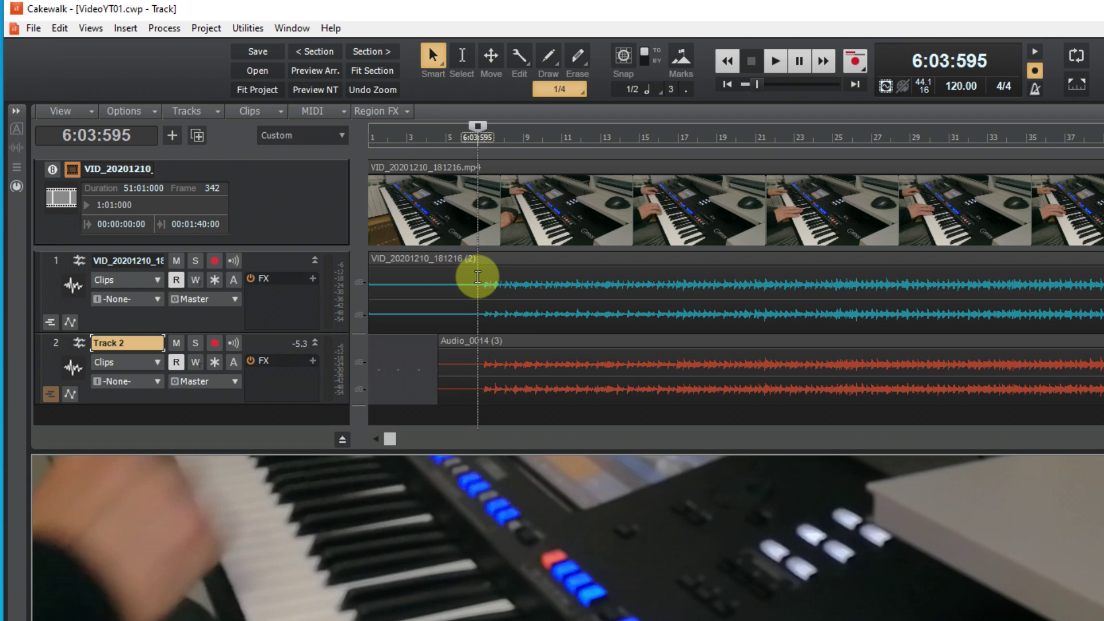
# Select everything in the project and split both audio clips at time 6:03:595
pyautogui.click(61, 28)
pyautogui.moveTo(92, 104)
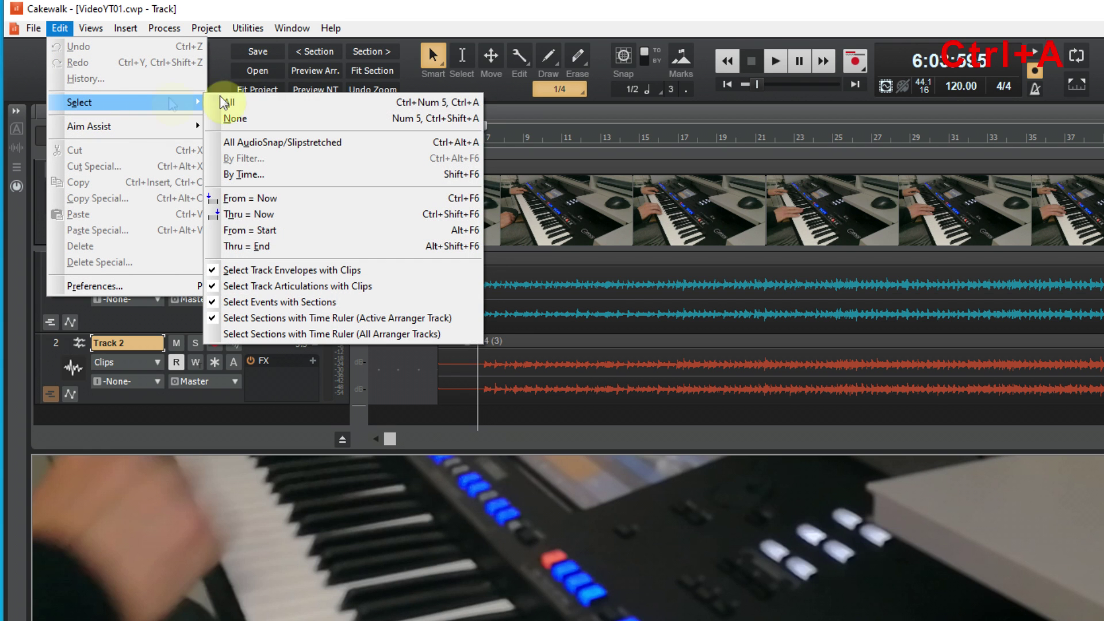
pyautogui.click(280, 106)
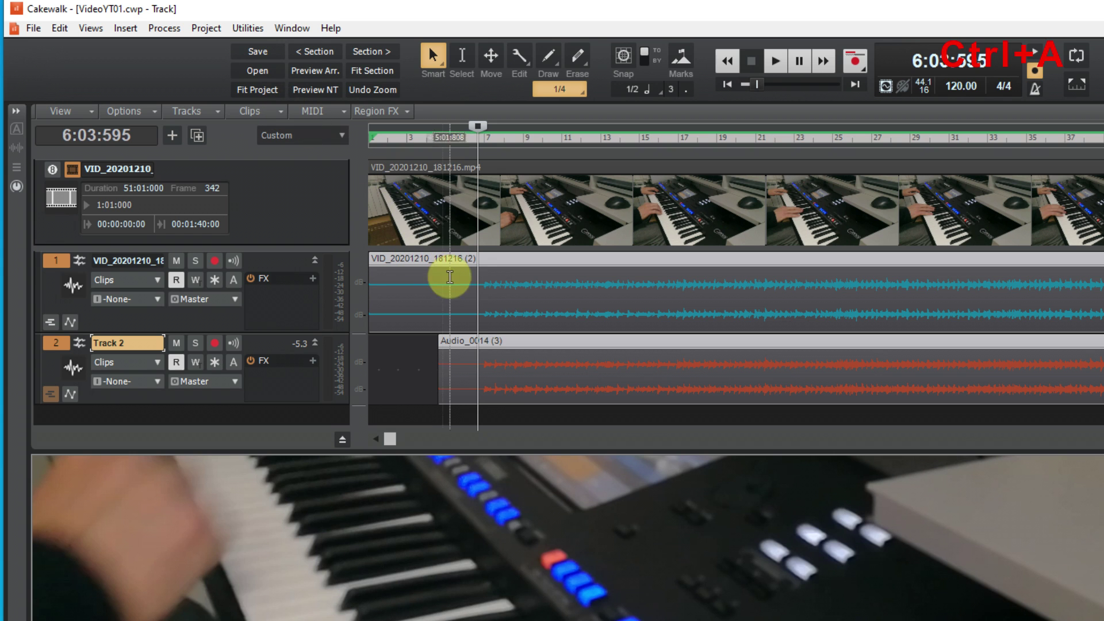
pyautogui.rightClick(478, 288)
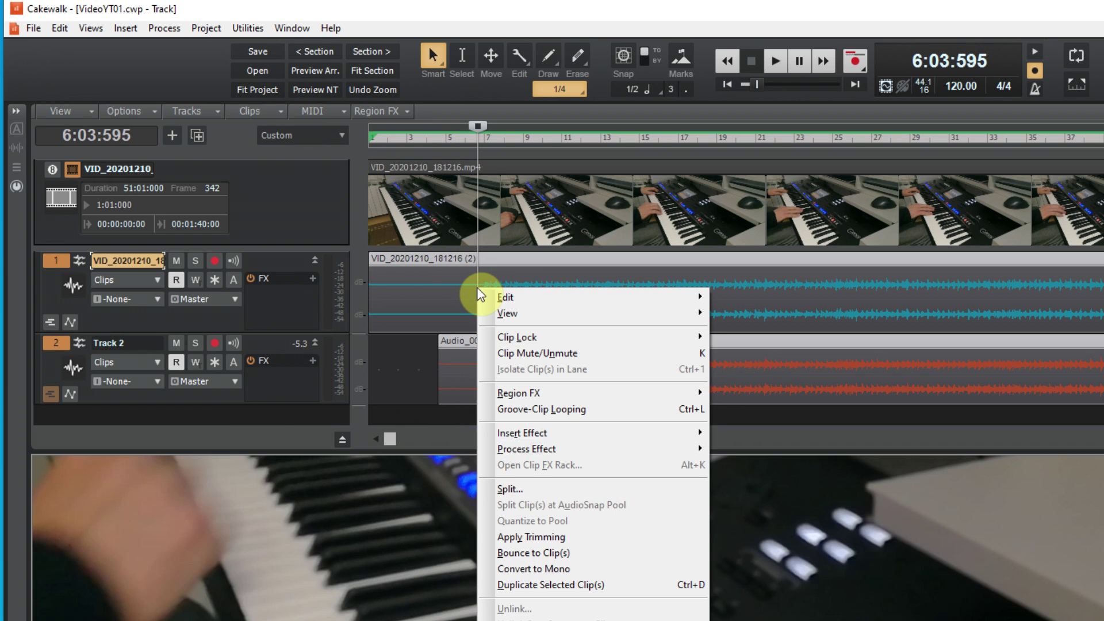
pyautogui.click(532, 490)
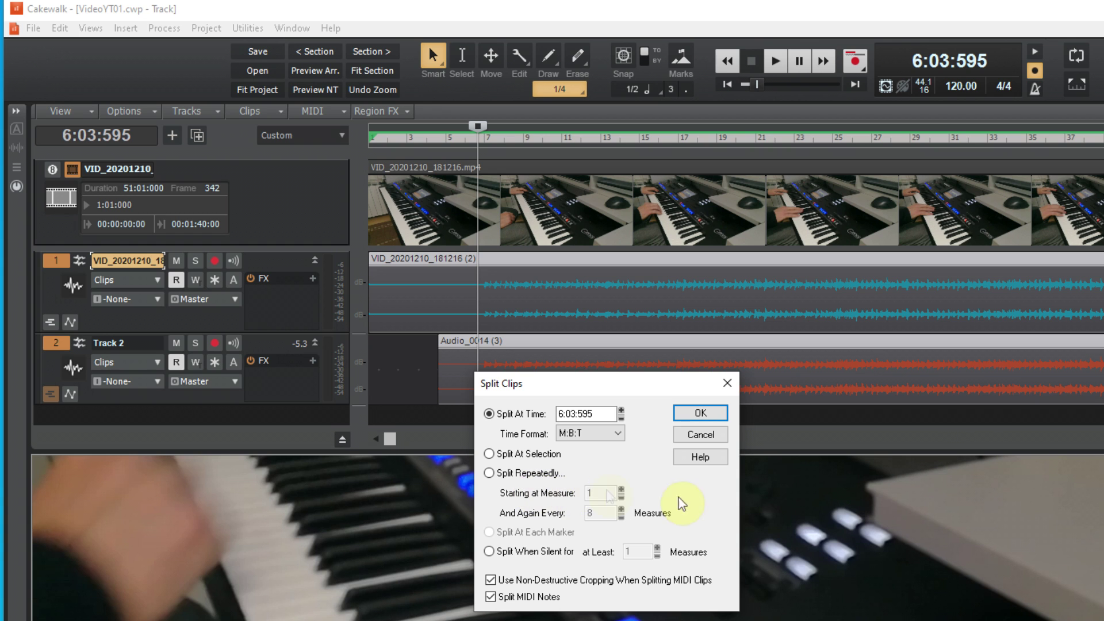
pyautogui.click(701, 414)
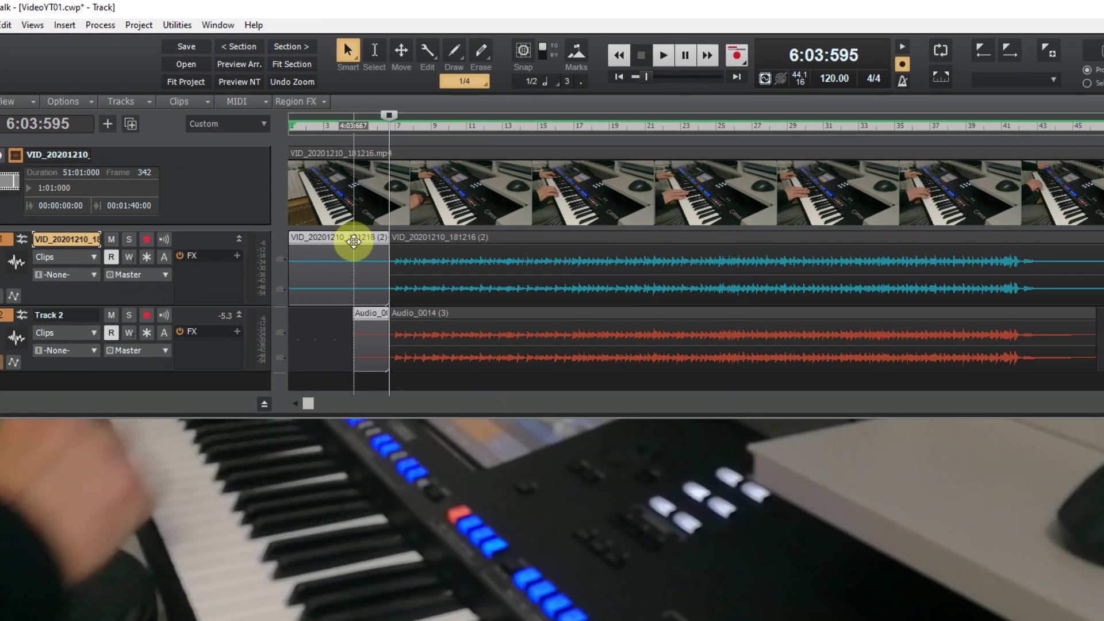
# Delete the selected parts of both audio clips that precede the split point
pyautogui.rightClick(440, 268)
pyautogui.moveTo(250, 217)
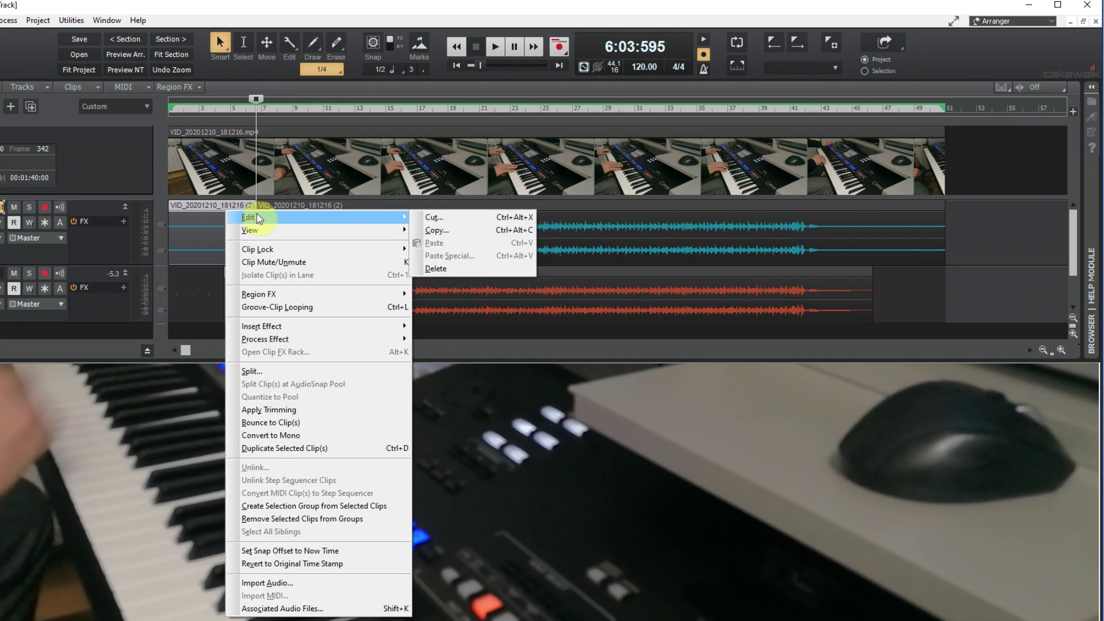
pyautogui.click(454, 270)
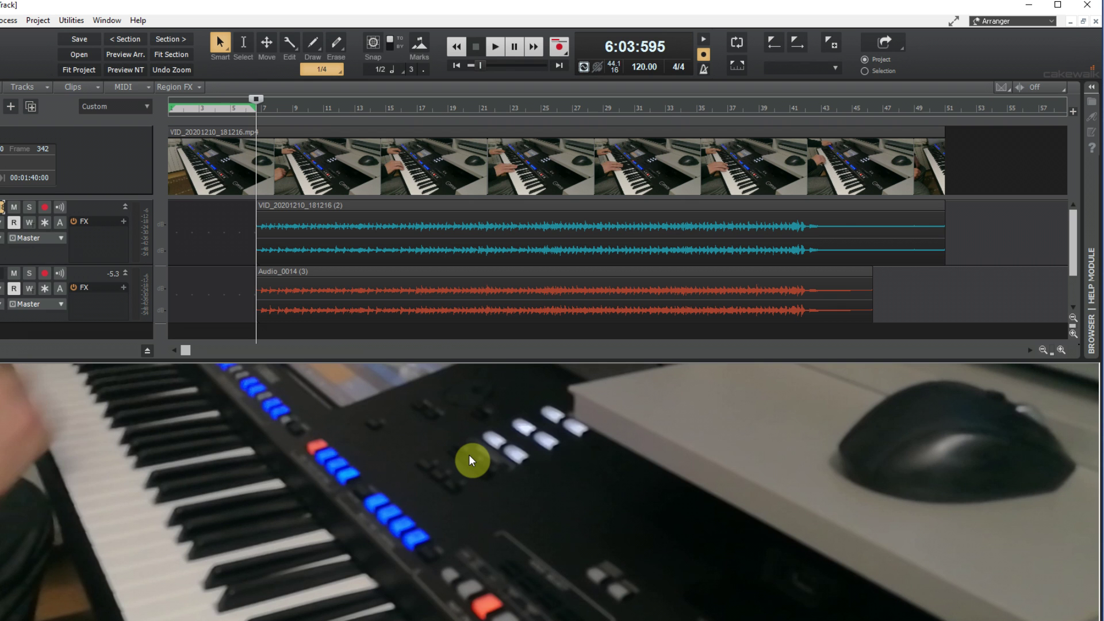
# Trim the beginning of the video clip up to the split point of the audio, at trim-in time 00:00:11:09
pyautogui.scroll(2, 209, 217)
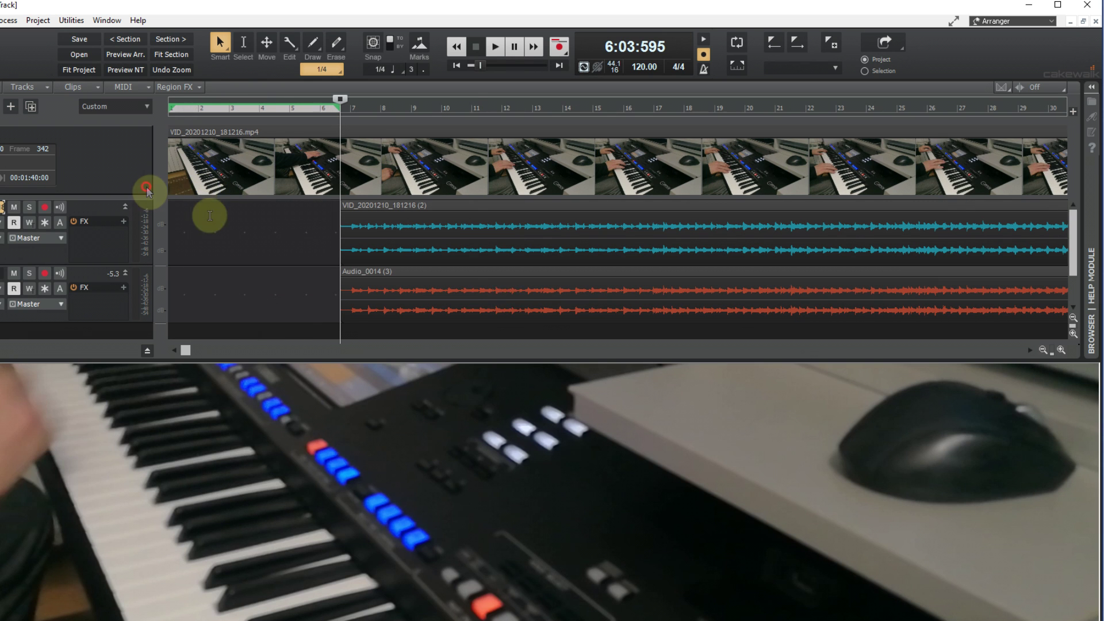
pyautogui.click(1062, 351)
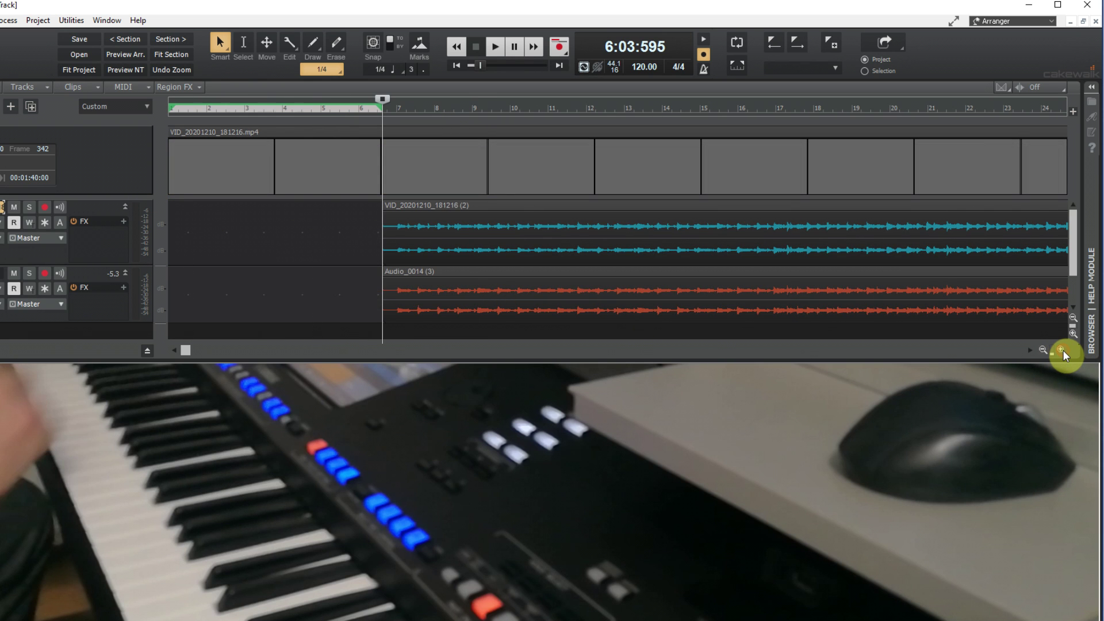
pyautogui.click(1062, 351)
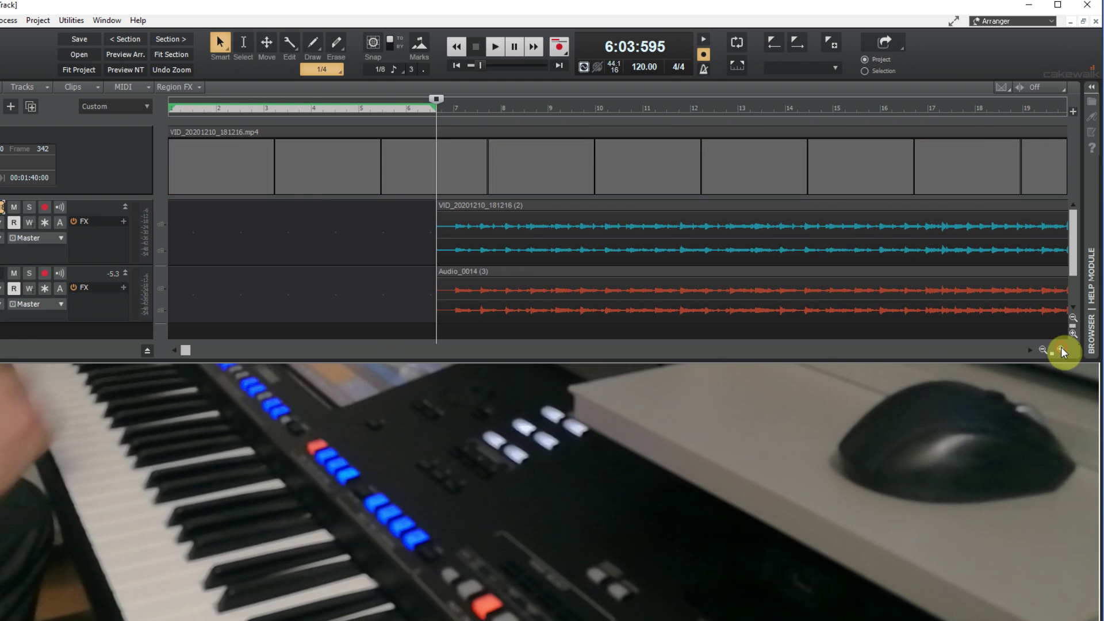
pyautogui.click(1062, 351)
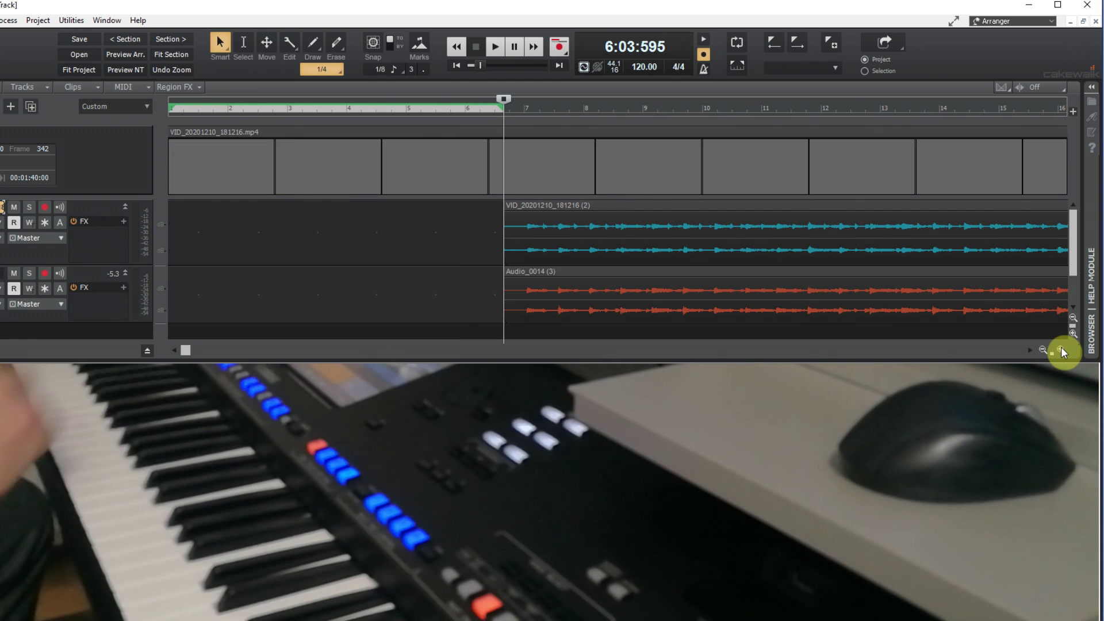
pyautogui.click(1062, 350)
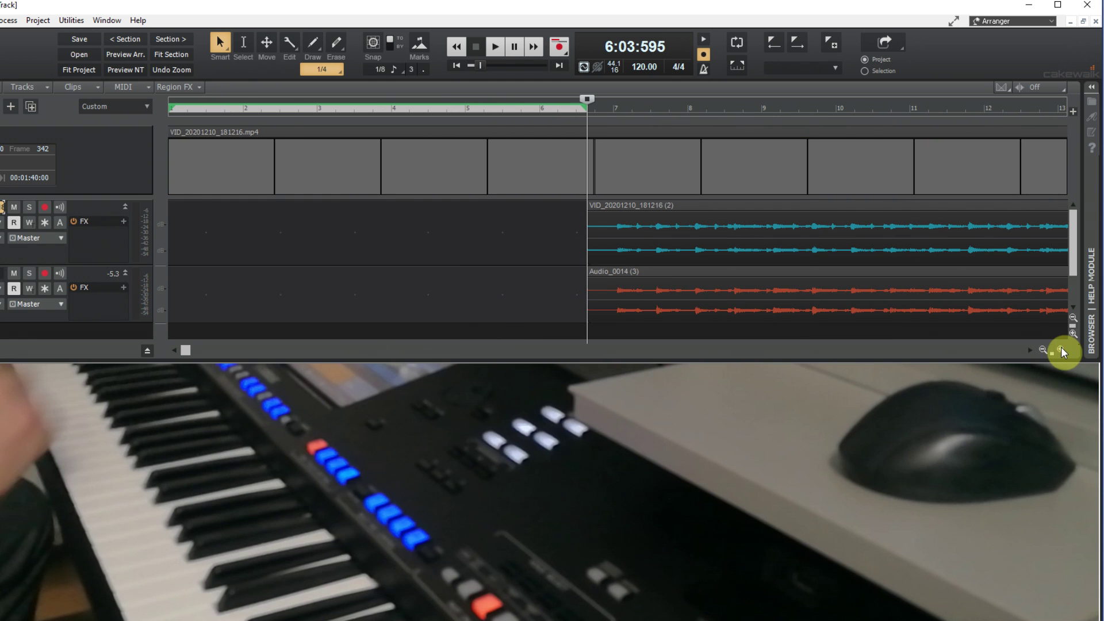
pyautogui.click(1062, 351)
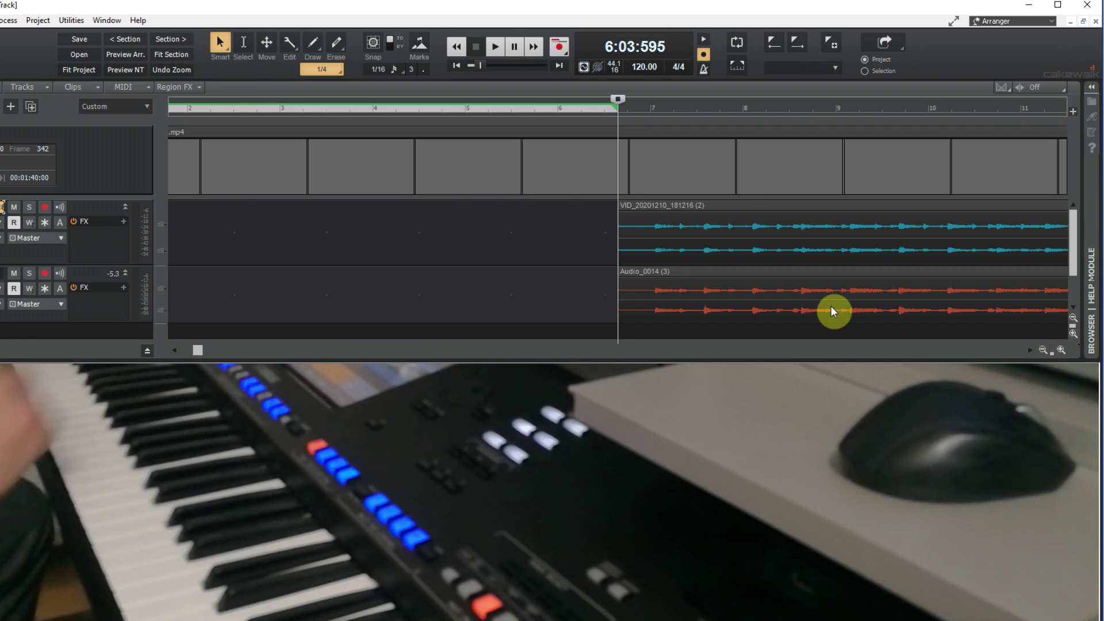
pyautogui.moveTo(186, 166); pyautogui.dragTo(680, 192)
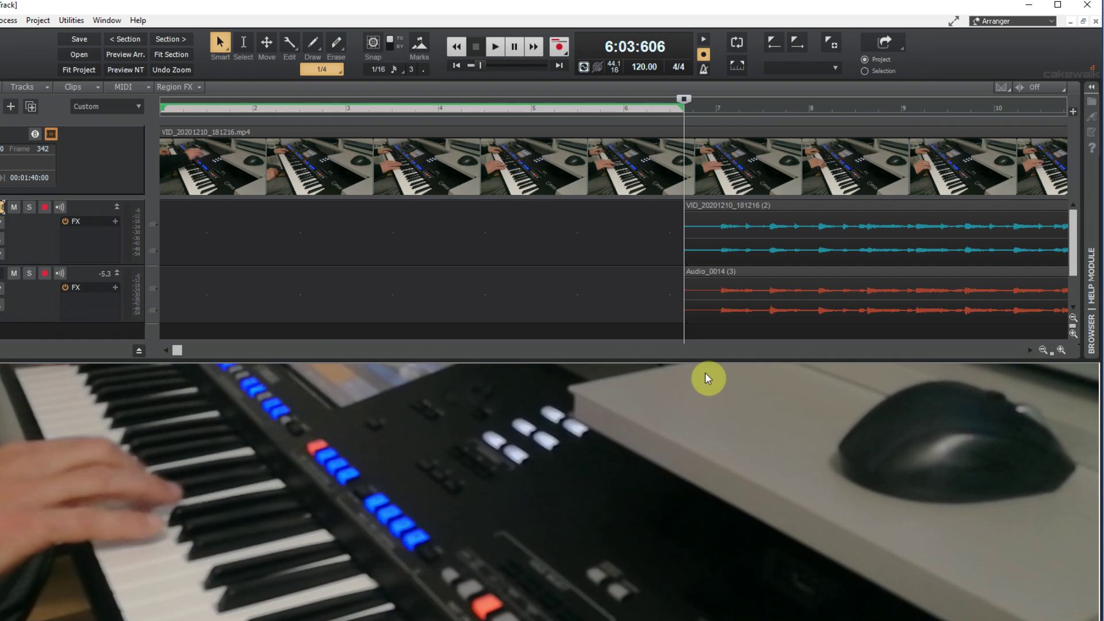
# Select both remaining audio clips and move them together to the start of the project, aligned with the video
pyautogui.click(747, 207)
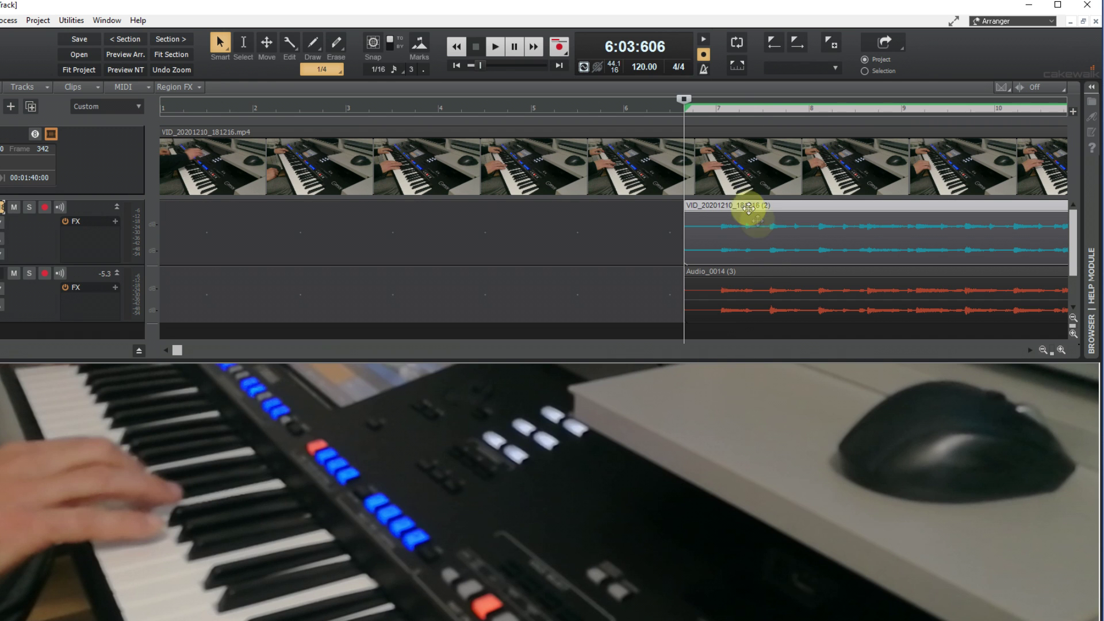
pyautogui.keyDown('ctrl'); pyautogui.click(762, 270); pyautogui.keyUp('ctrl')
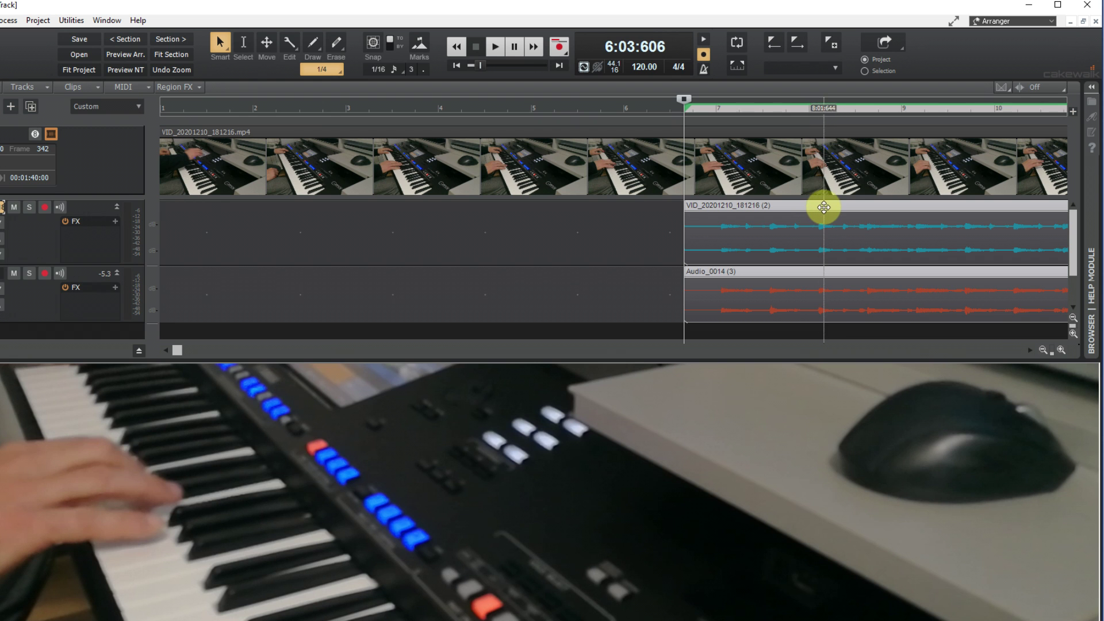
pyautogui.moveTo(823, 207); pyautogui.dragTo(265, 211)
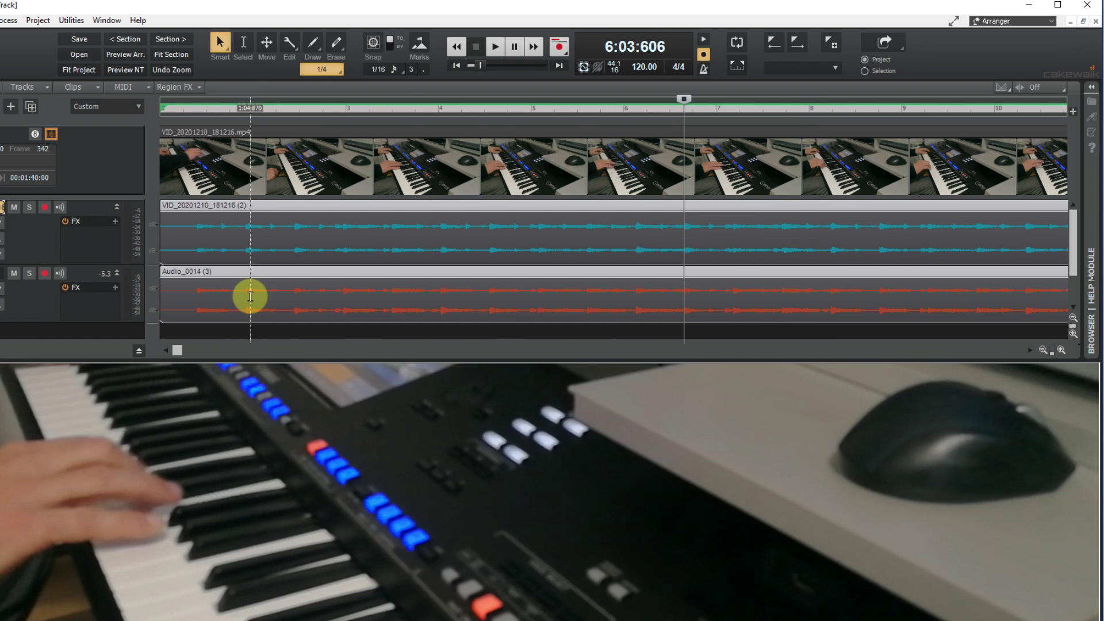
# Play the project from its beginning to check that the trimmed video and both audio clips are in sync
pyautogui.click(454, 68)
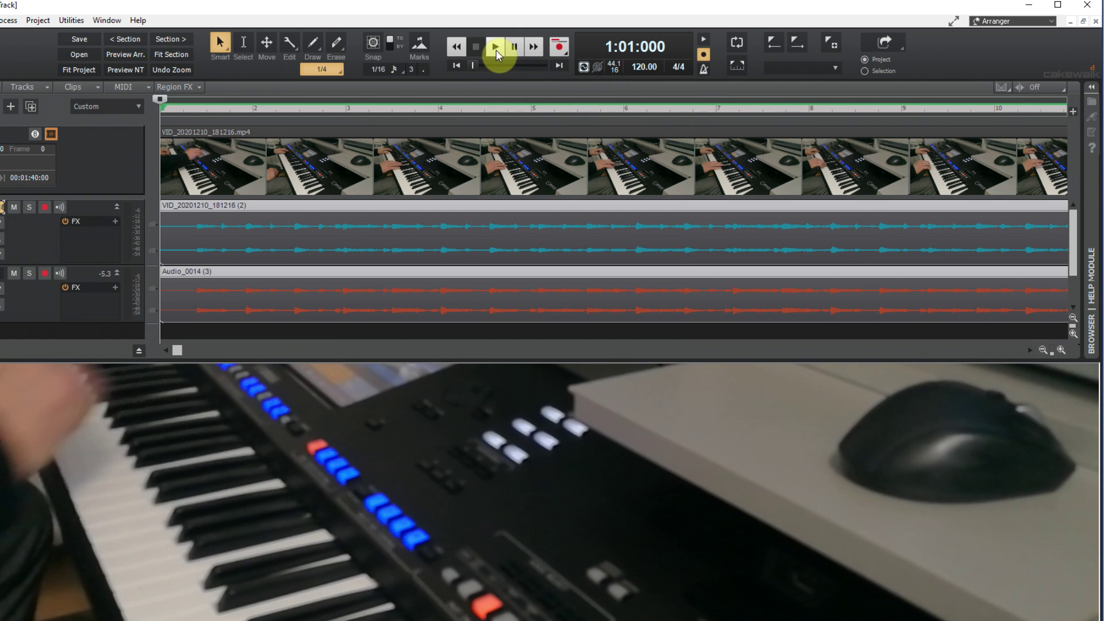
pyautogui.click(496, 50)
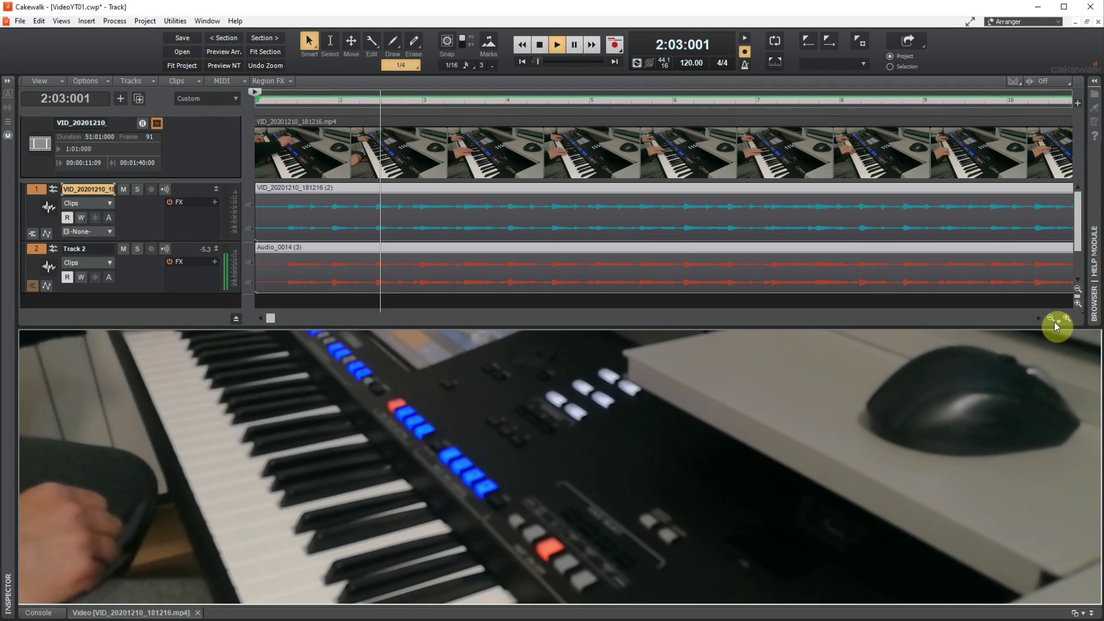
pyautogui.click(1048, 326)
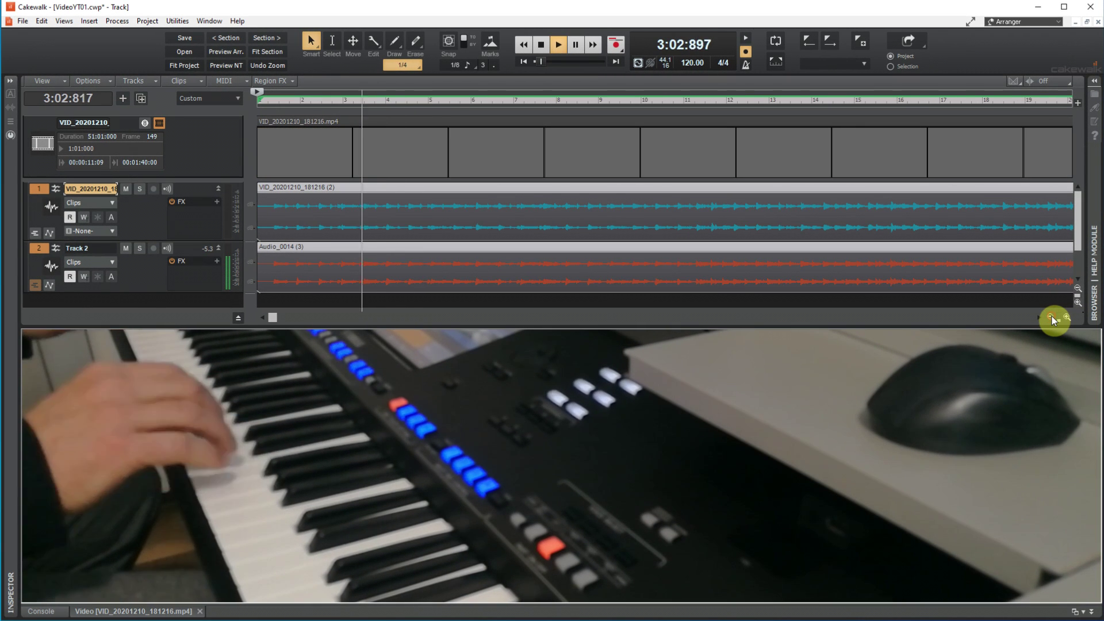
pyautogui.click(1051, 316)
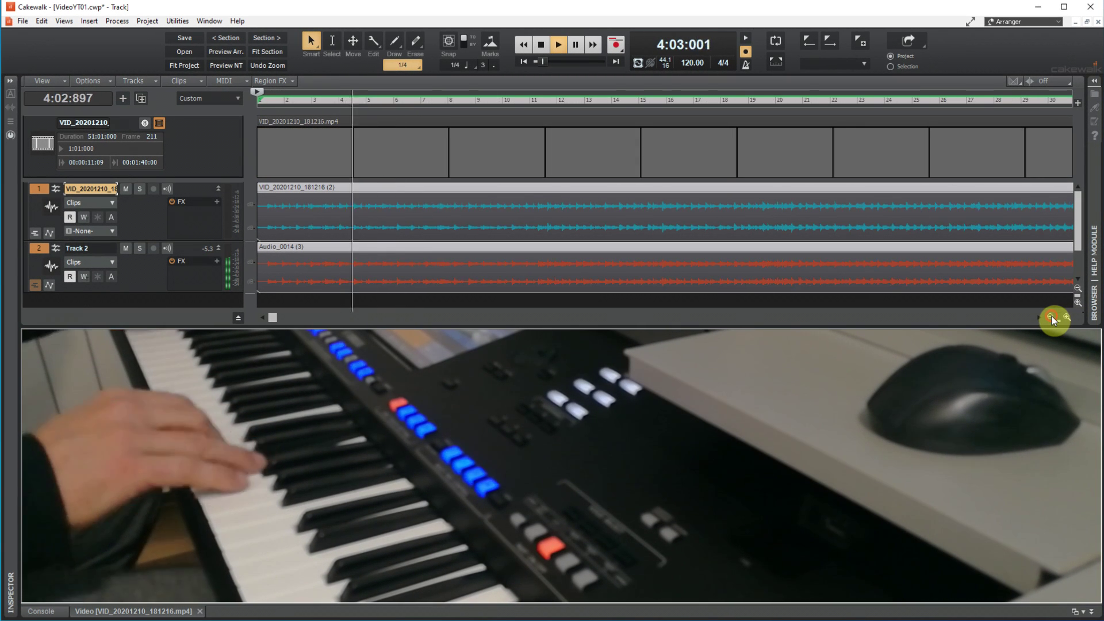
# View the full length of all clips and check the track levels in the console while playing, and stop playback
pyautogui.click(1051, 316)
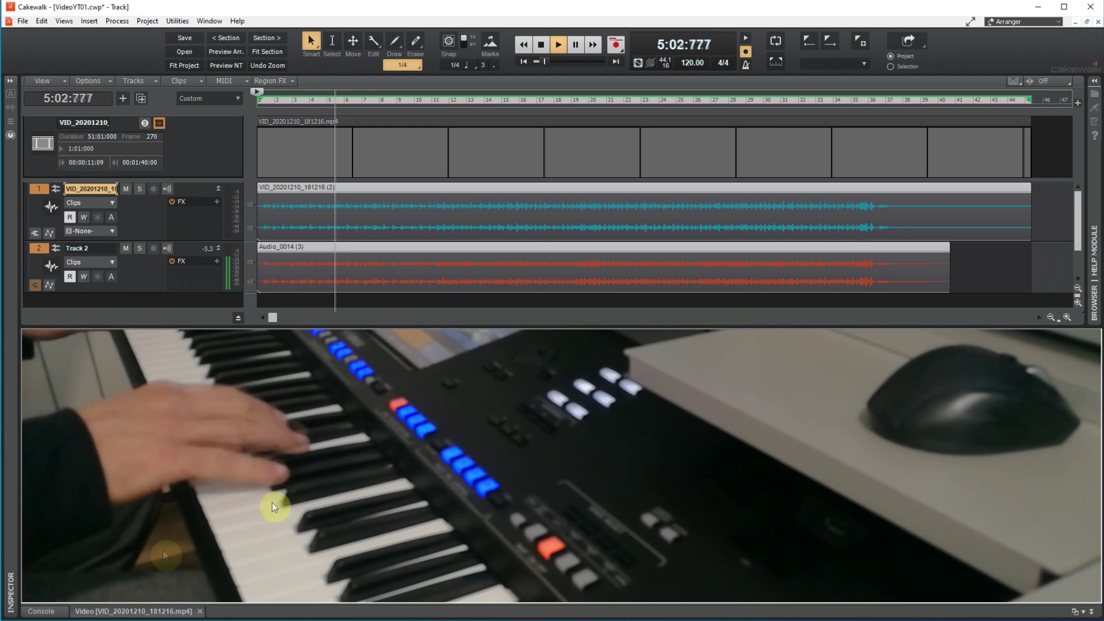
pyautogui.click(43, 612)
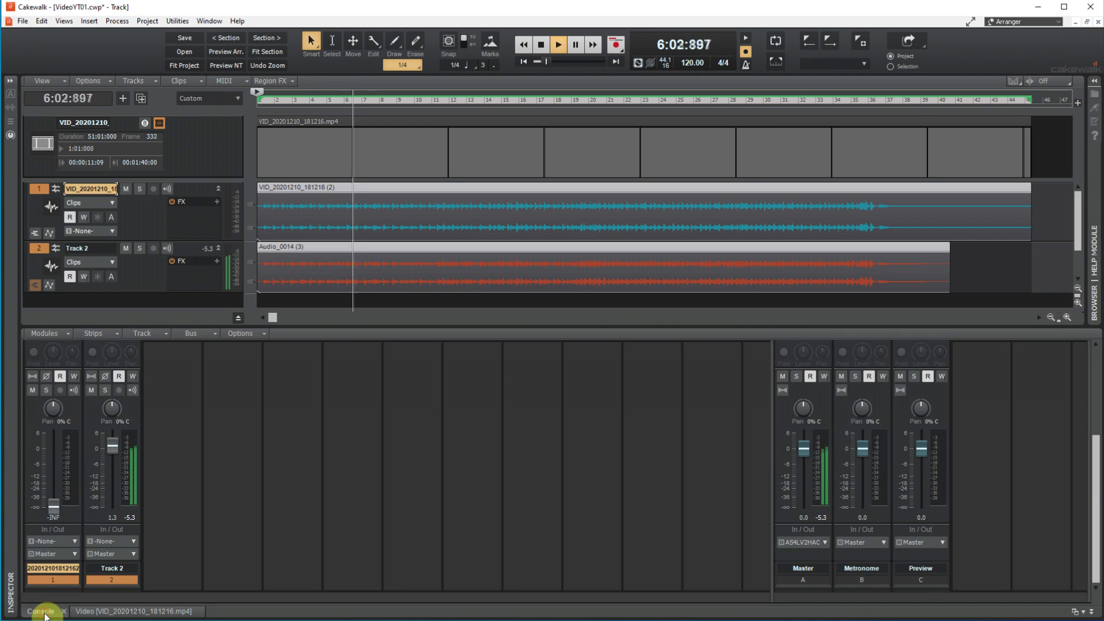
pyautogui.click(121, 611)
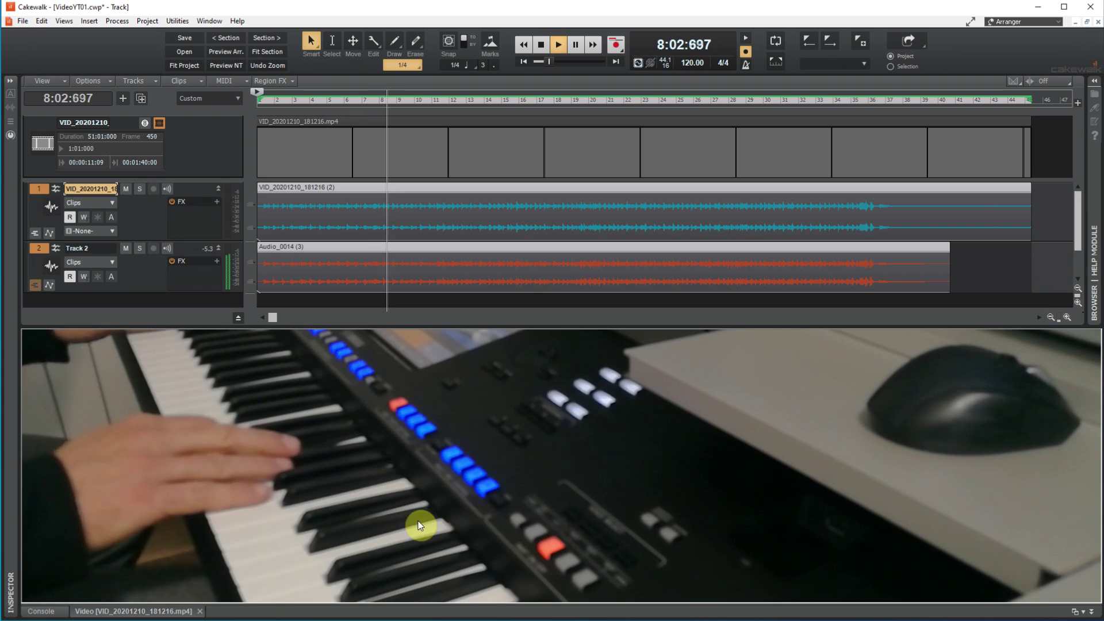
pyautogui.click(540, 44)
# Play the project from measure 37 to find where the performance ends, and stop playback
pyautogui.click(893, 104)
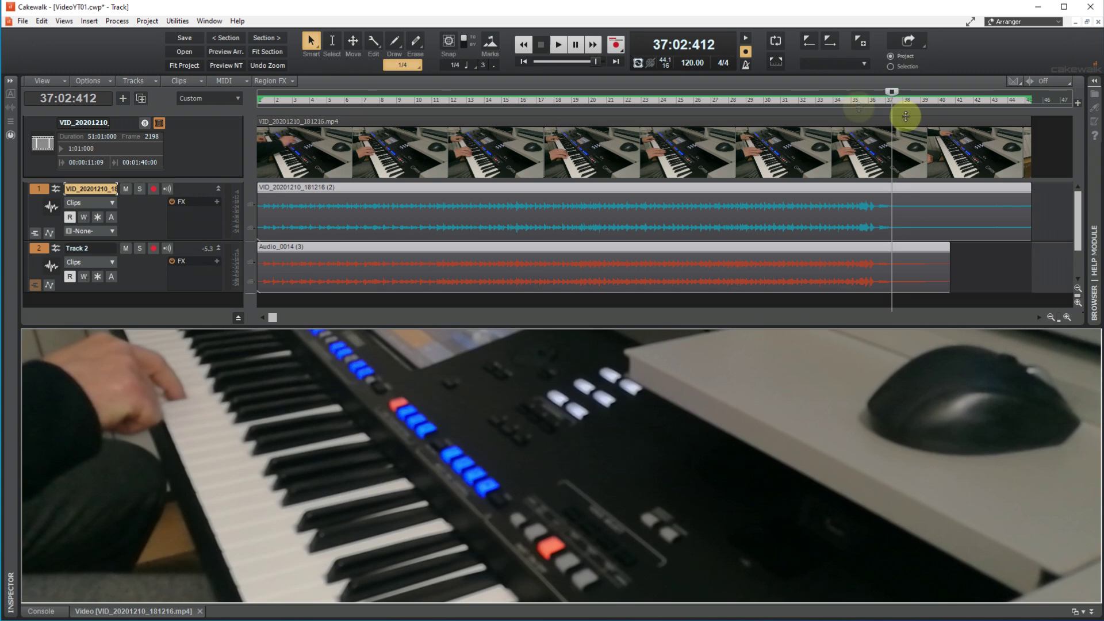
pyautogui.click(561, 45)
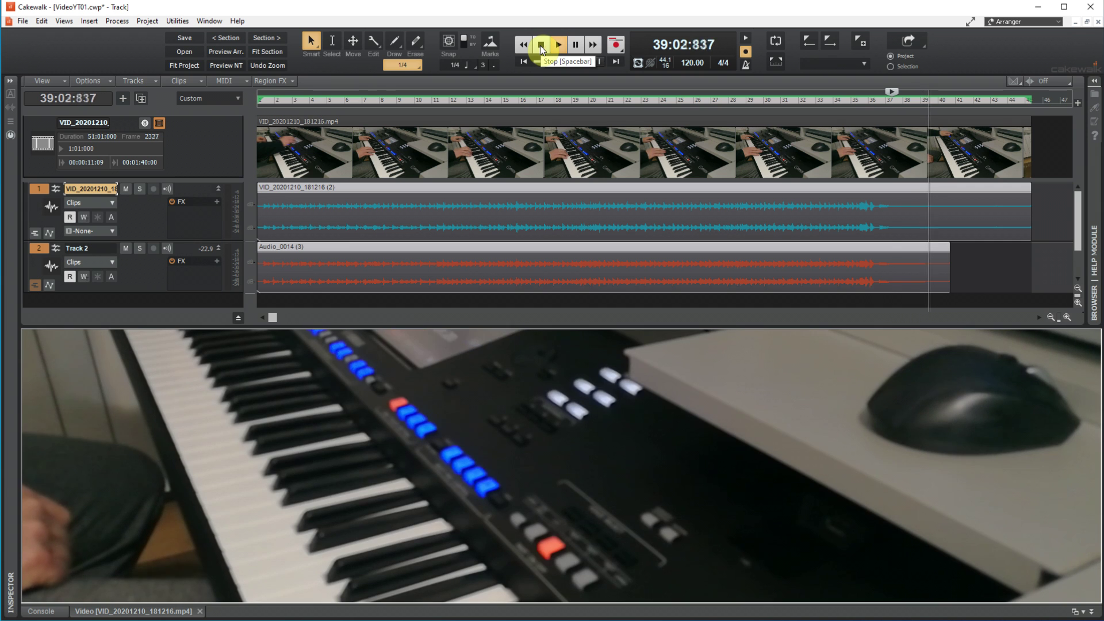
pyautogui.click(540, 46)
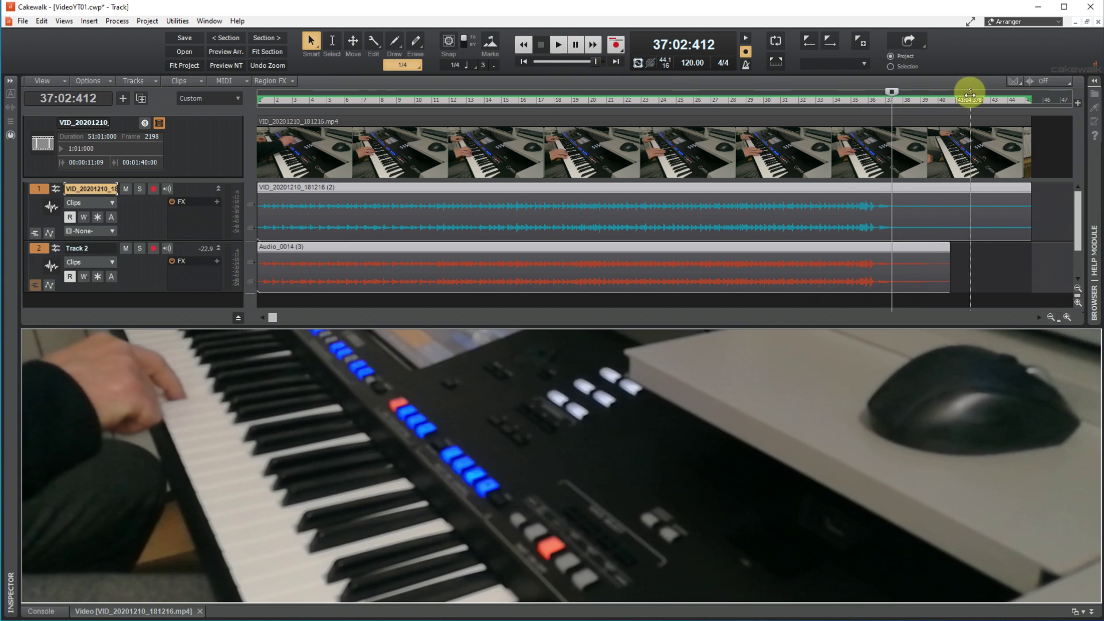
# Split both audio clips near their end, at time 39:04:957
pyautogui.moveTo(974, 92); pyautogui.dragTo(938, 101)
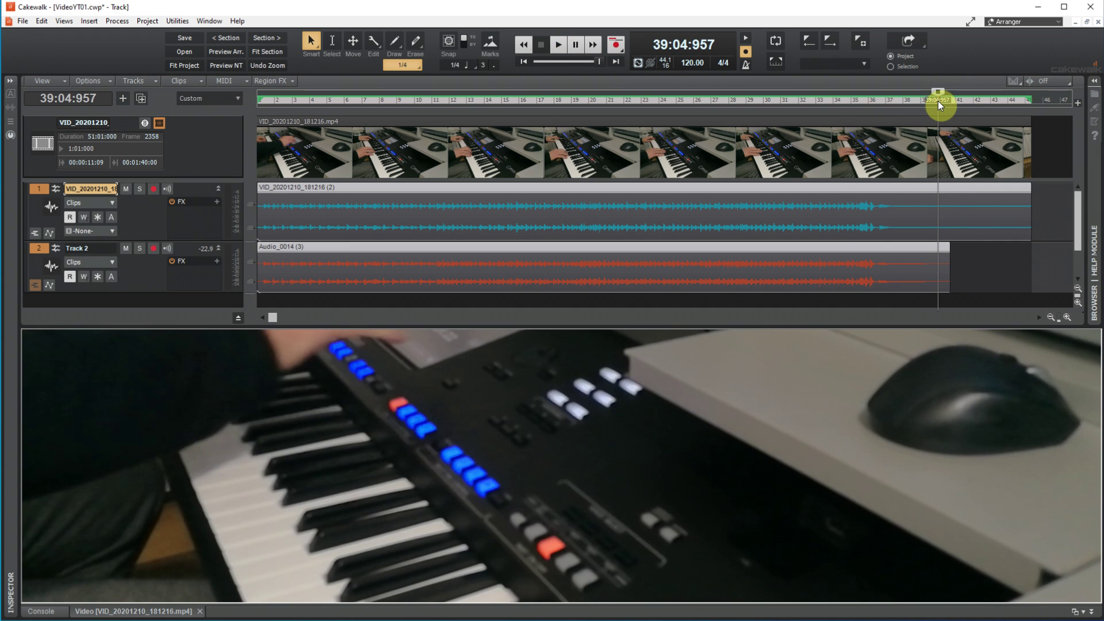
pyautogui.rightClick(937, 193)
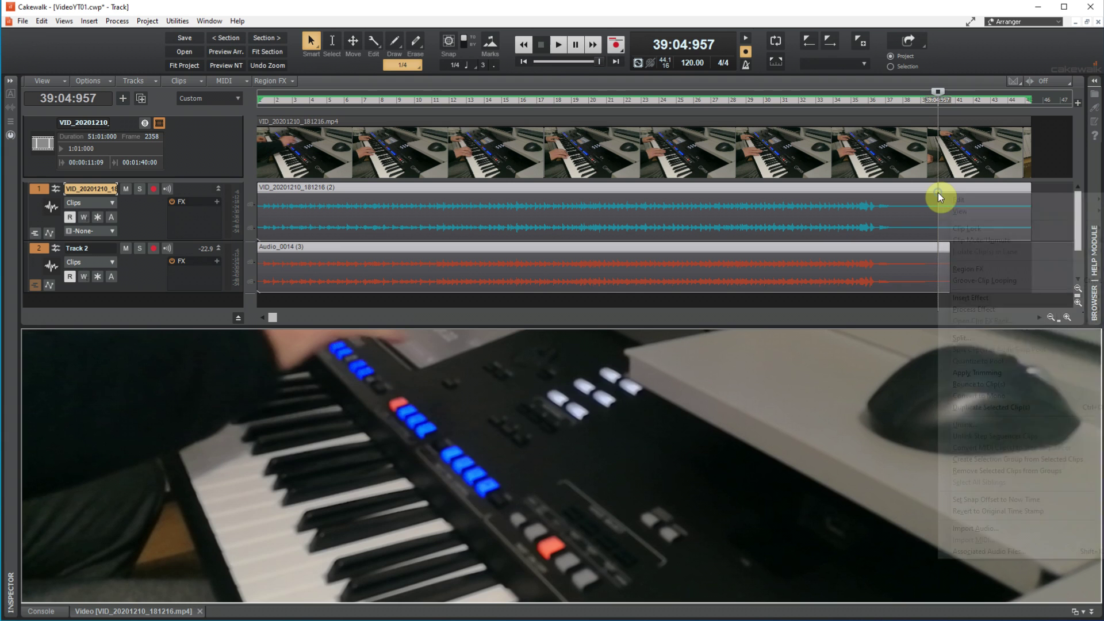
pyautogui.click(962, 338)
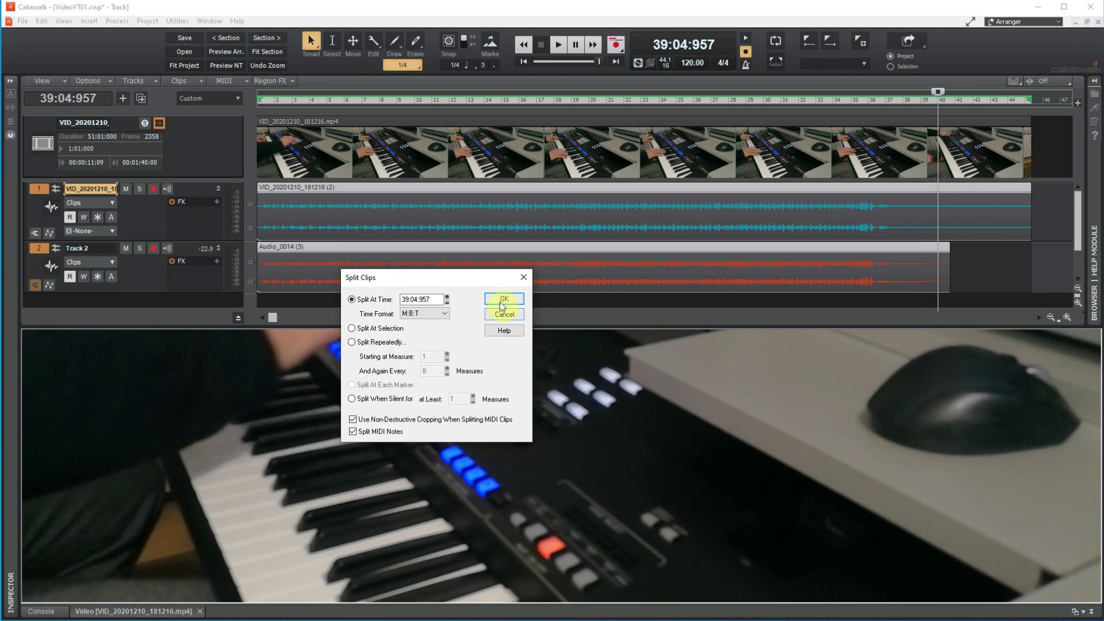
pyautogui.click(504, 299)
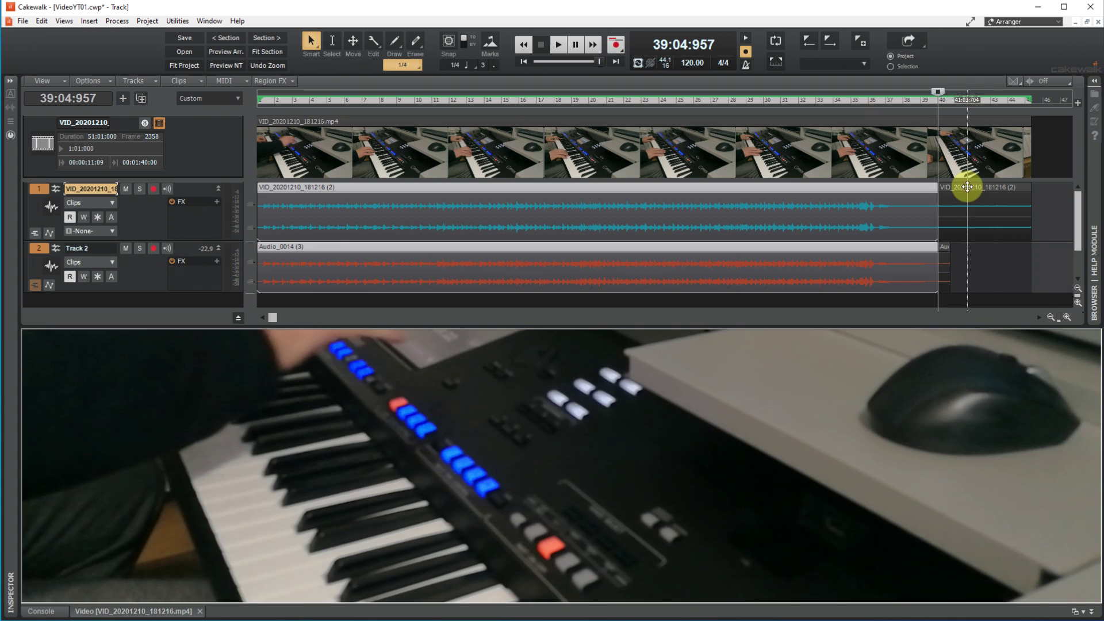
# Delete the leftover parts of both audio clips that follow the split point at the end
pyautogui.click(967, 187)
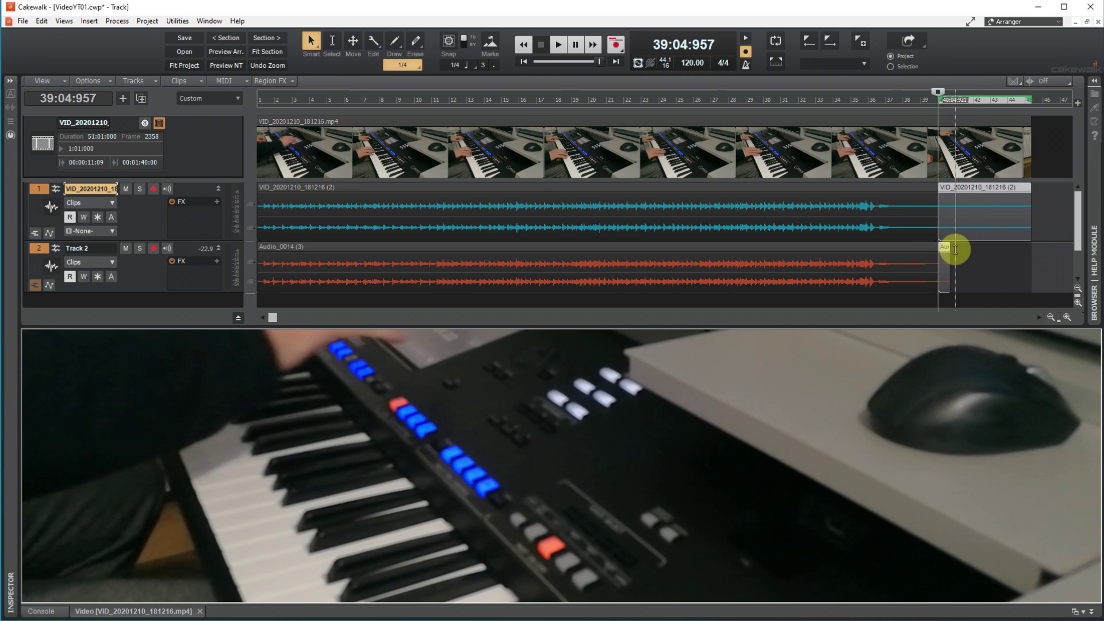
pyautogui.rightClick(944, 217)
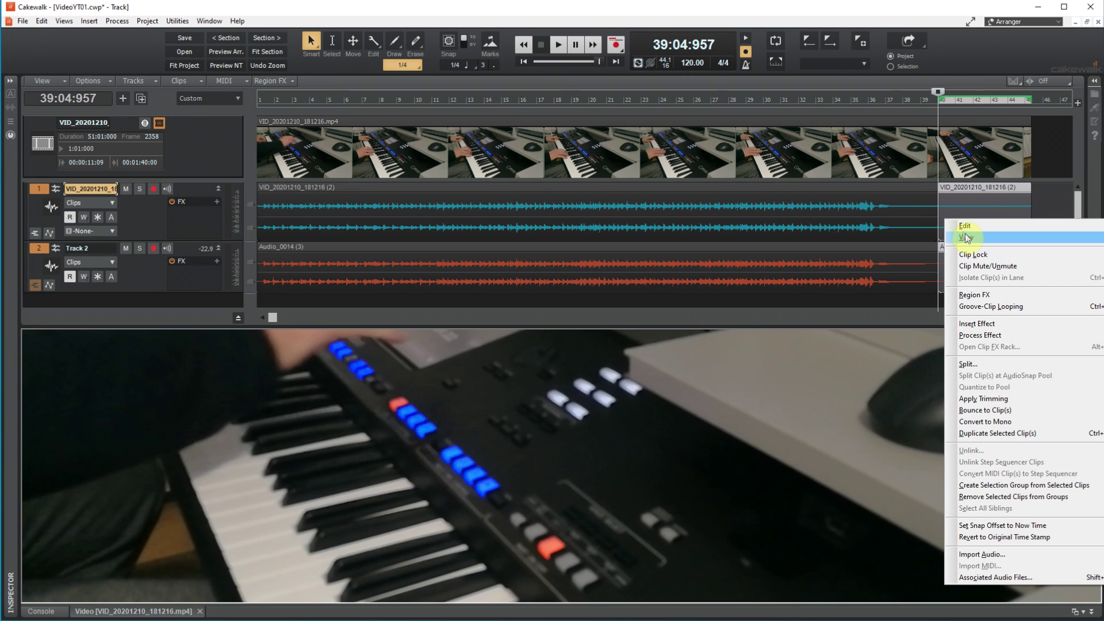
pyautogui.moveTo(961, 224)
pyautogui.click(867, 271)
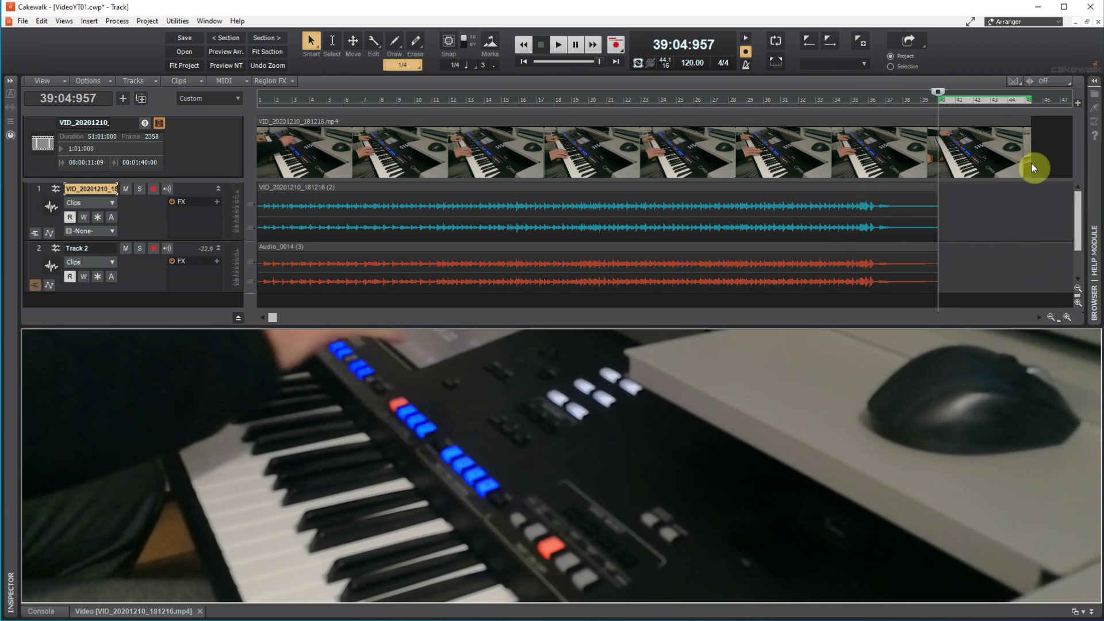
# Trim the end of the video clip back to the audio's end, at trim-out time 00:01:29:13, and select everything in the project
pyautogui.moveTo(1033, 168); pyautogui.dragTo(944, 164)
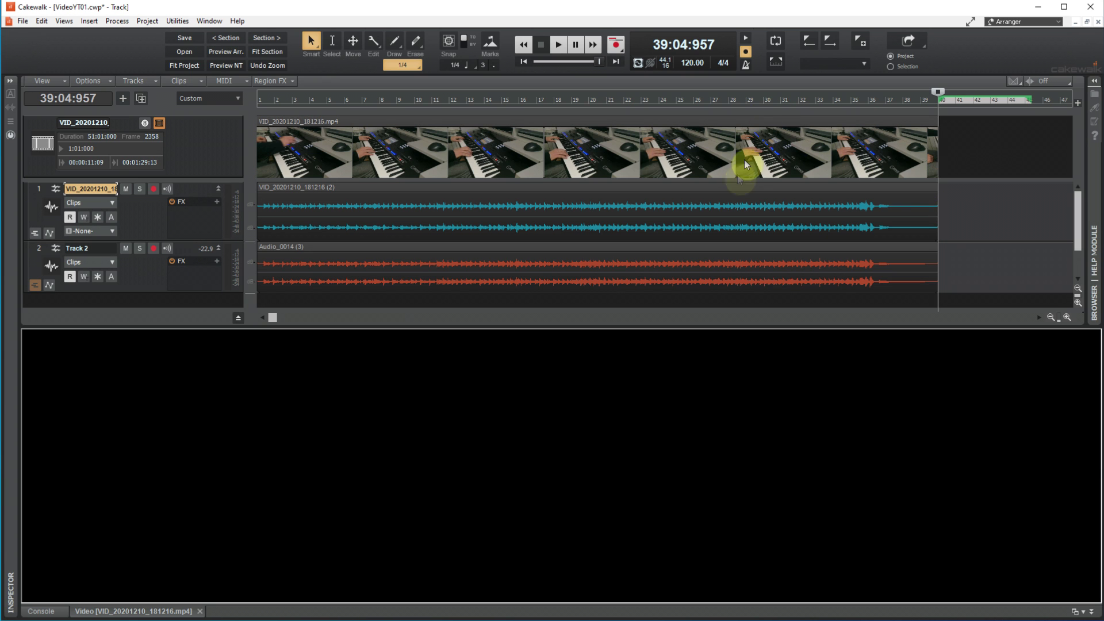
pyautogui.click(729, 190)
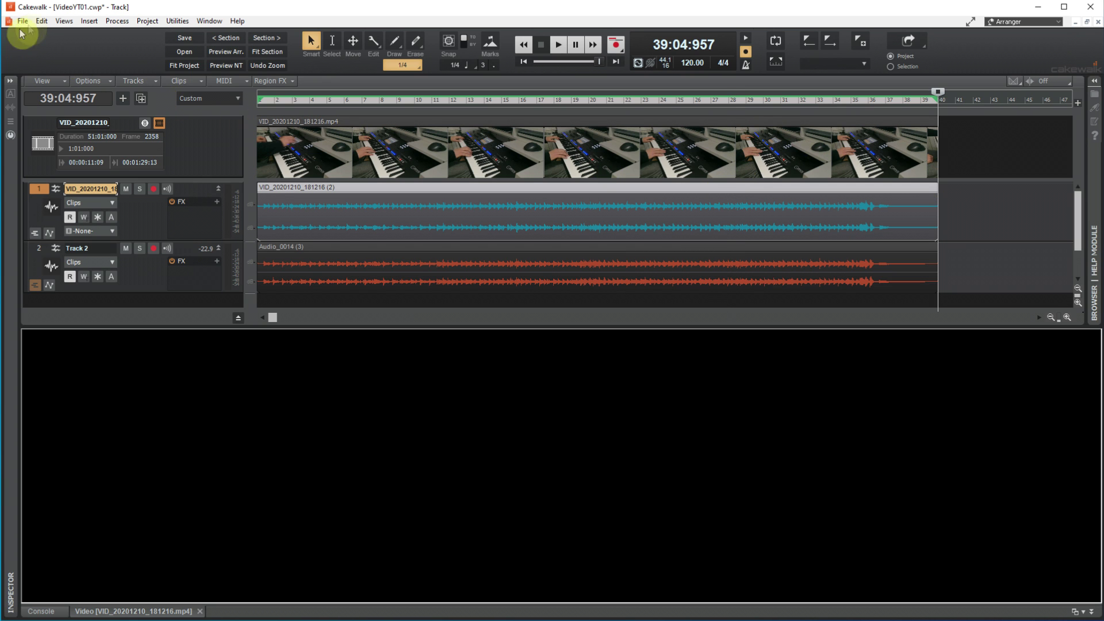
pyautogui.click(42, 20)
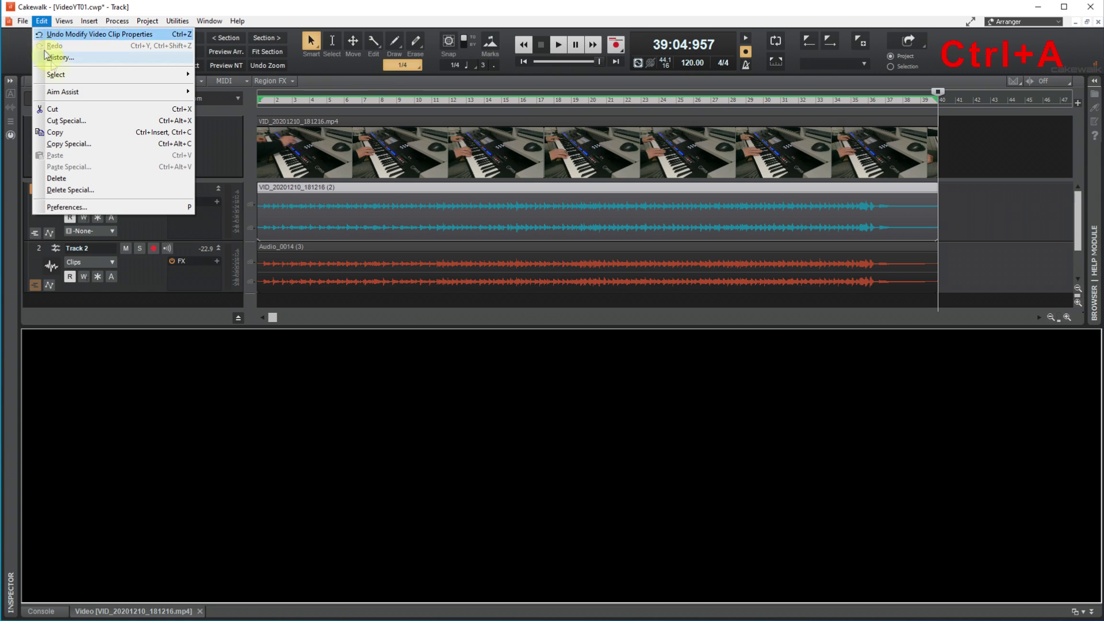
pyautogui.moveTo(67, 74)
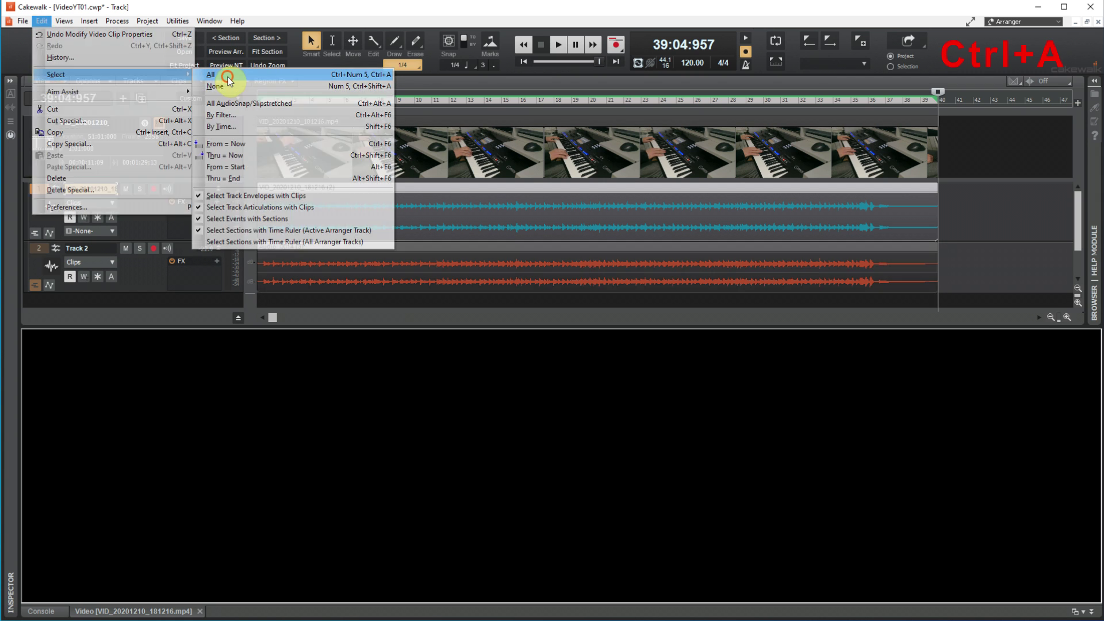
pyautogui.click(229, 76)
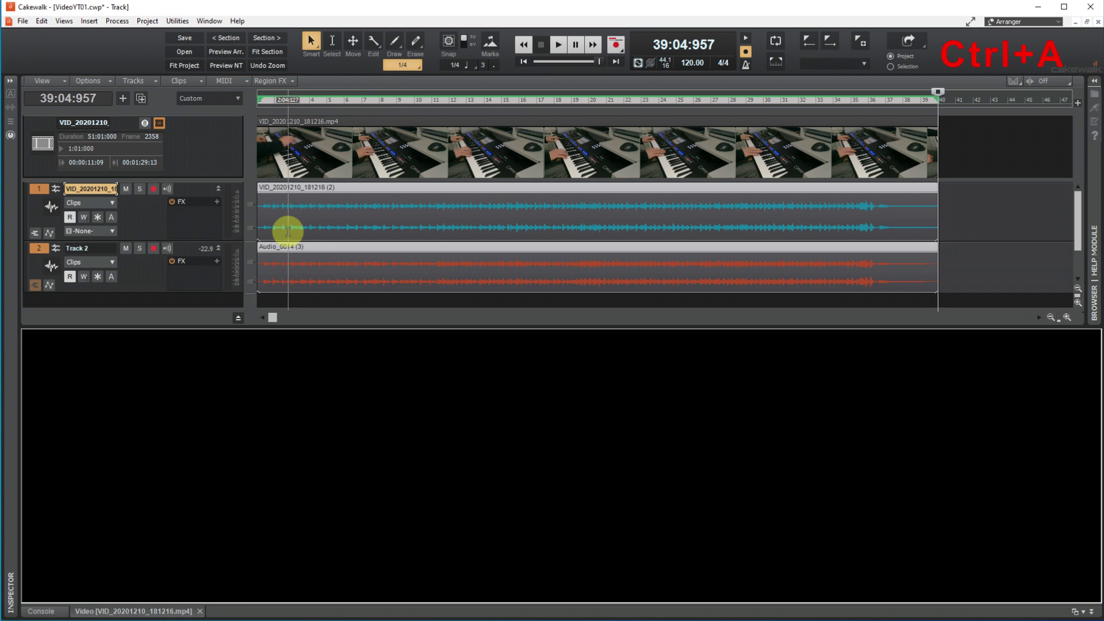
# Save the project under the new name VideoYT02.cwp in the VideoYT01 folder
pyautogui.click(22, 21)
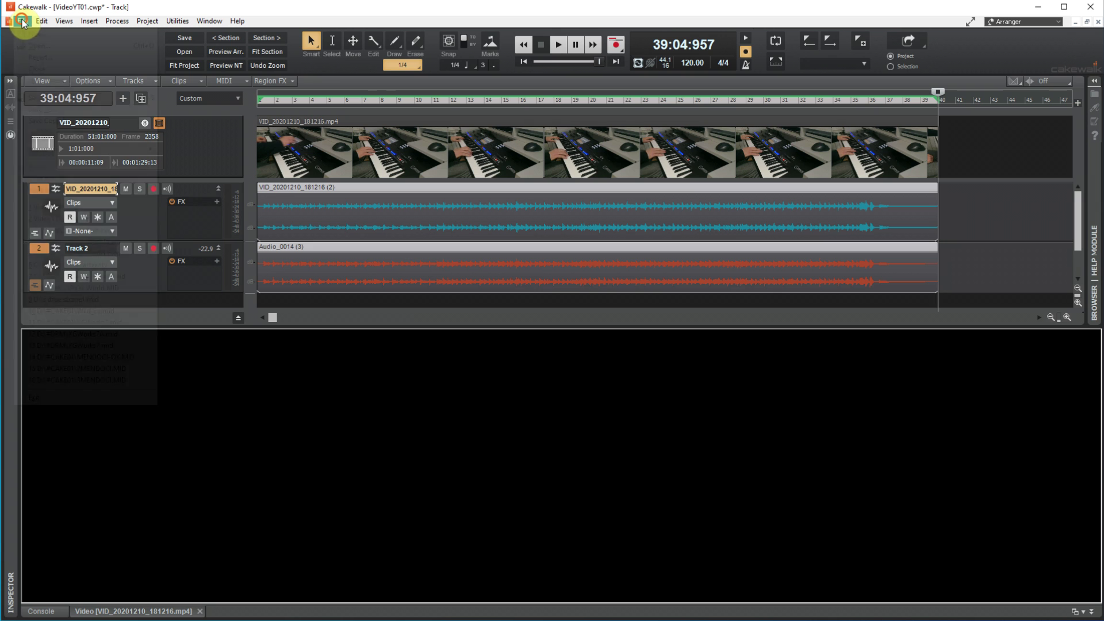
pyautogui.click(53, 110)
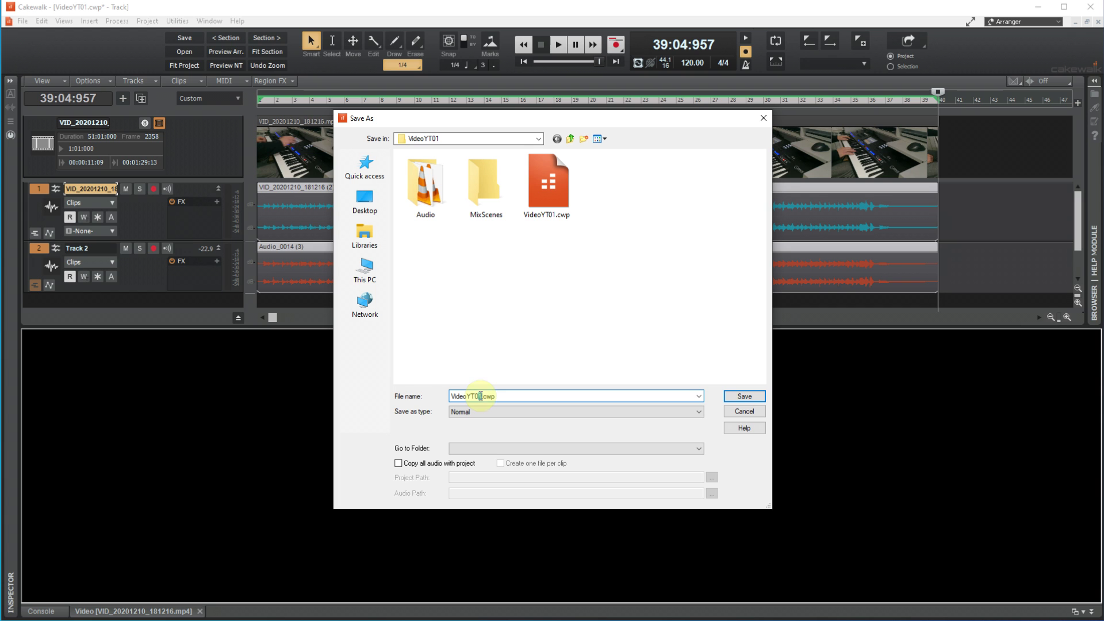
pyautogui.click(744, 397)
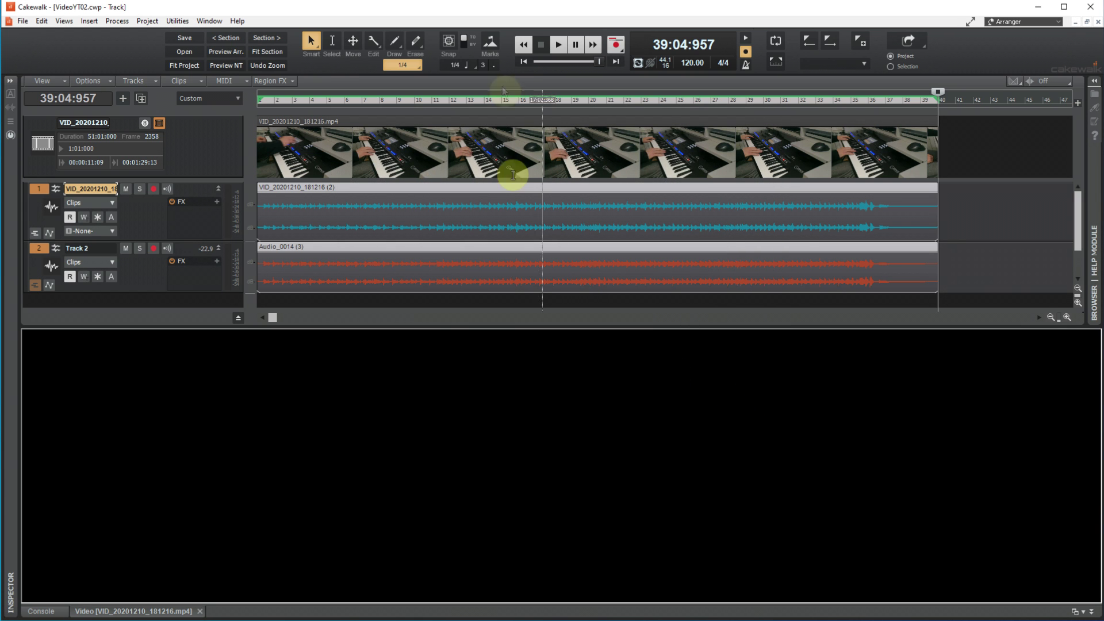
# Return to the project start and set up a video export as MPEG4 Video into the VideoYT01 folder under Videos, Video Edit
pyautogui.click(523, 62)
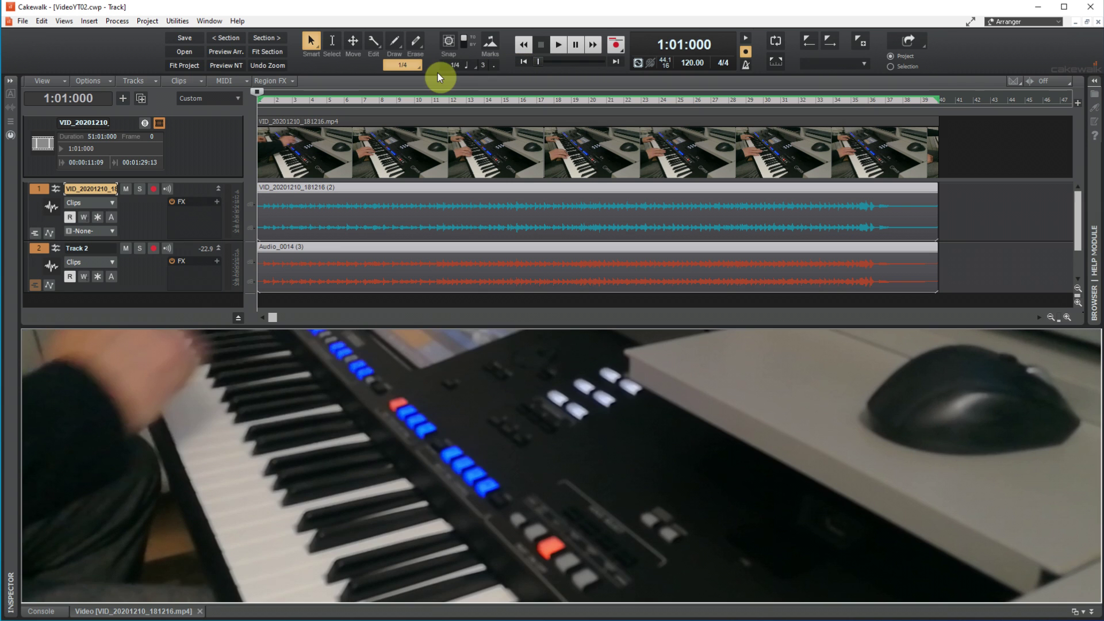
pyautogui.click(22, 23)
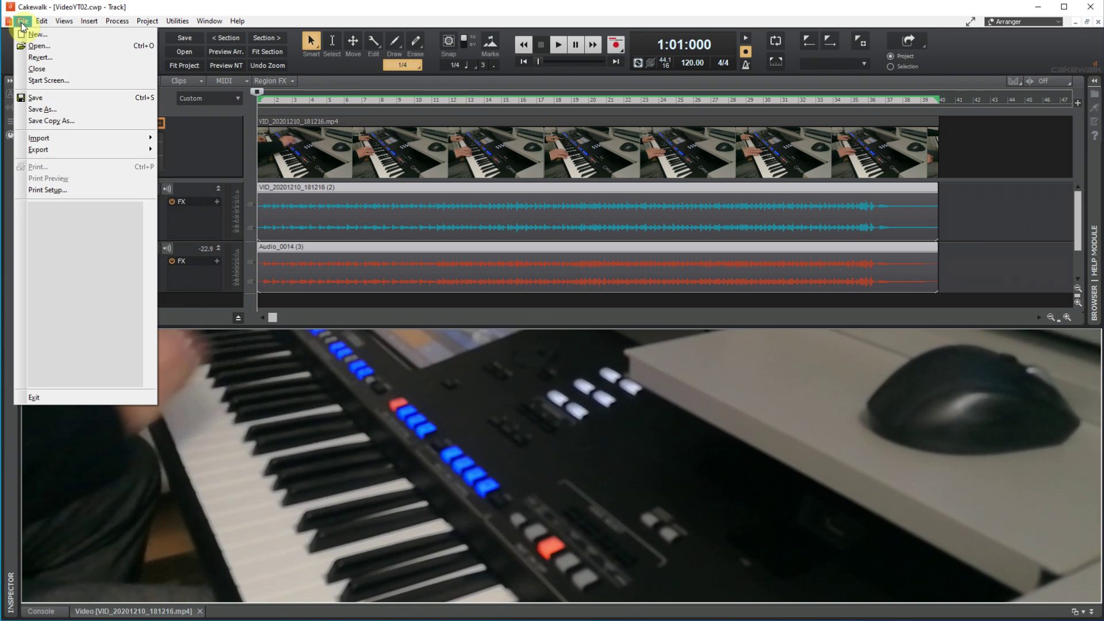
pyautogui.moveTo(53, 152)
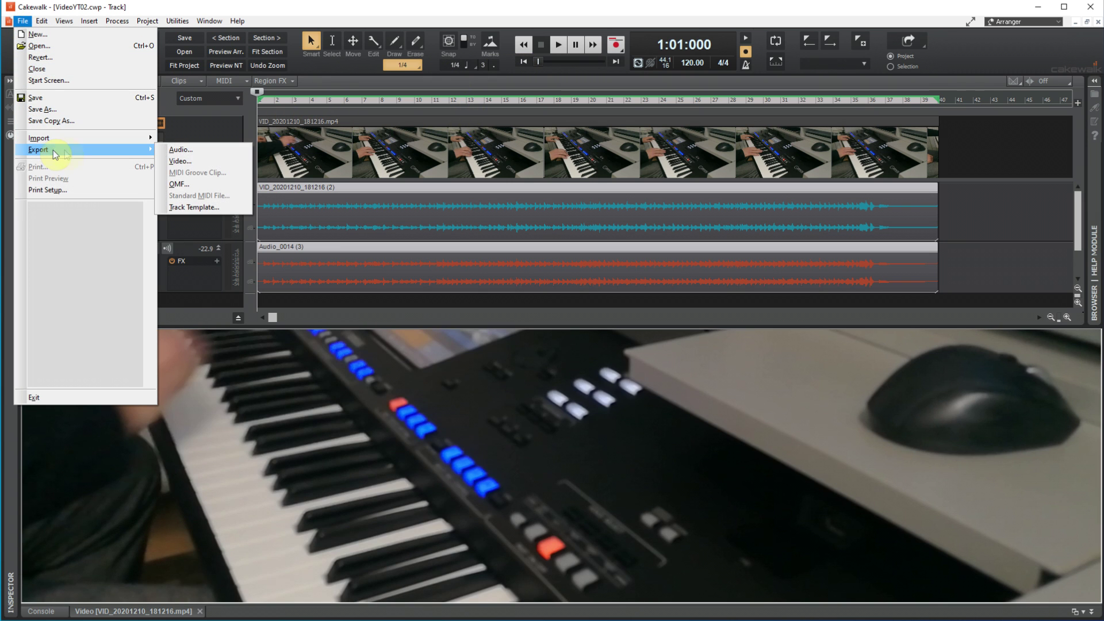
pyautogui.click(186, 161)
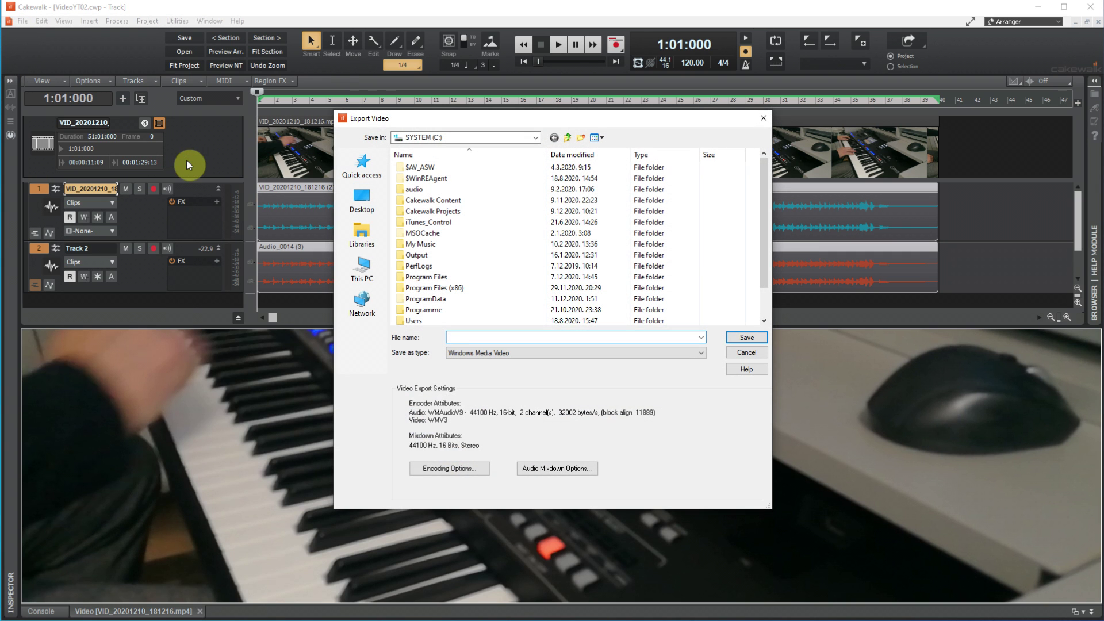
pyautogui.click(371, 233)
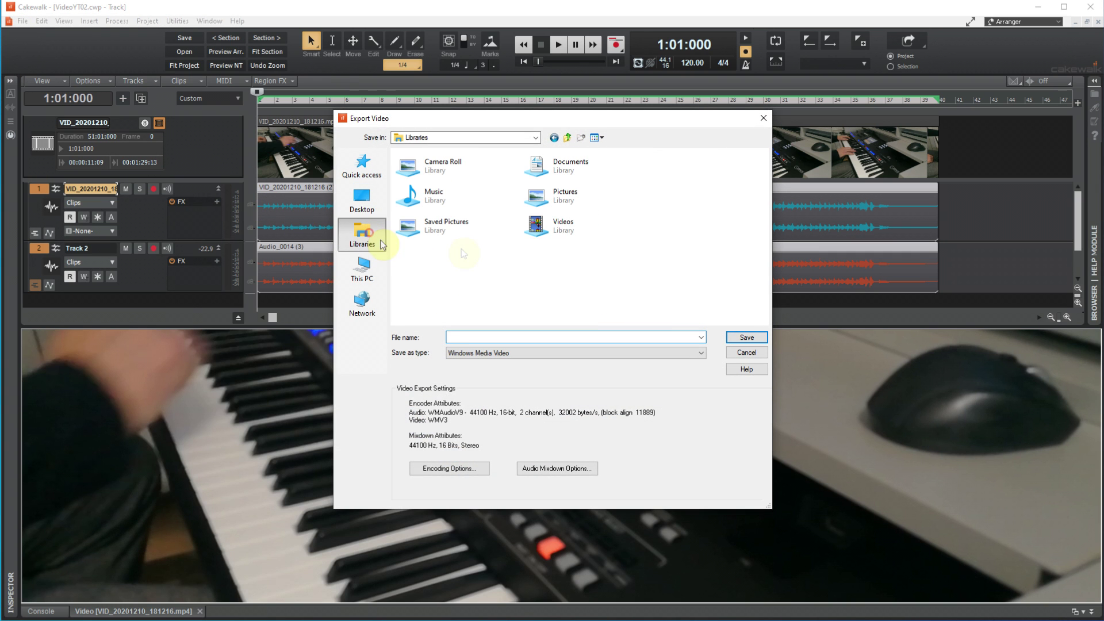
pyautogui.doubleClick(547, 231)
pyautogui.click(594, 184)
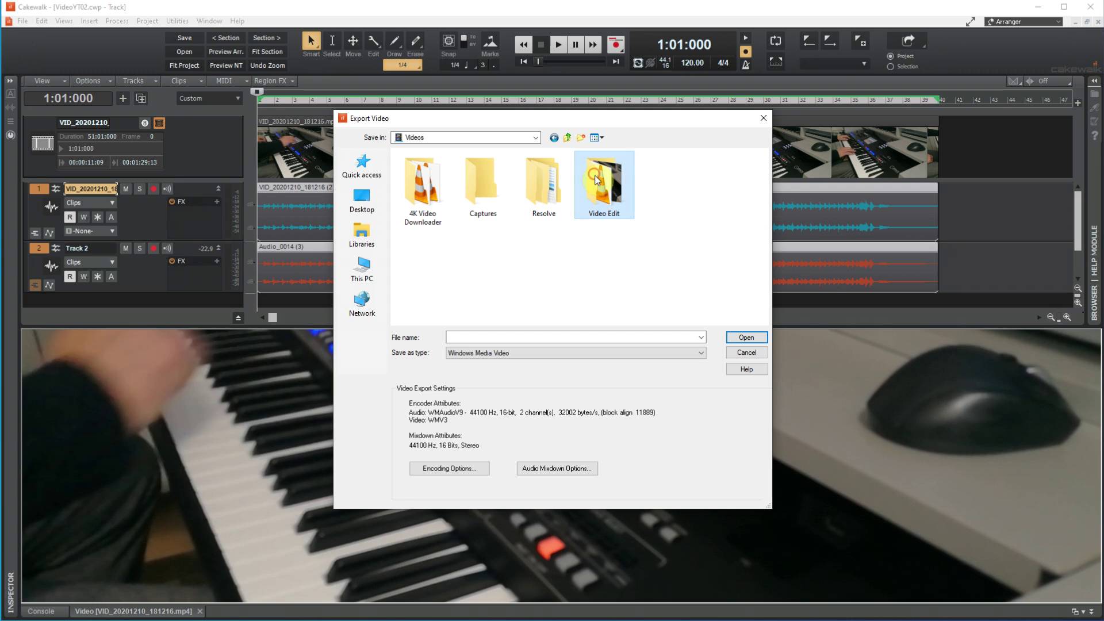
pyautogui.doubleClick(601, 199)
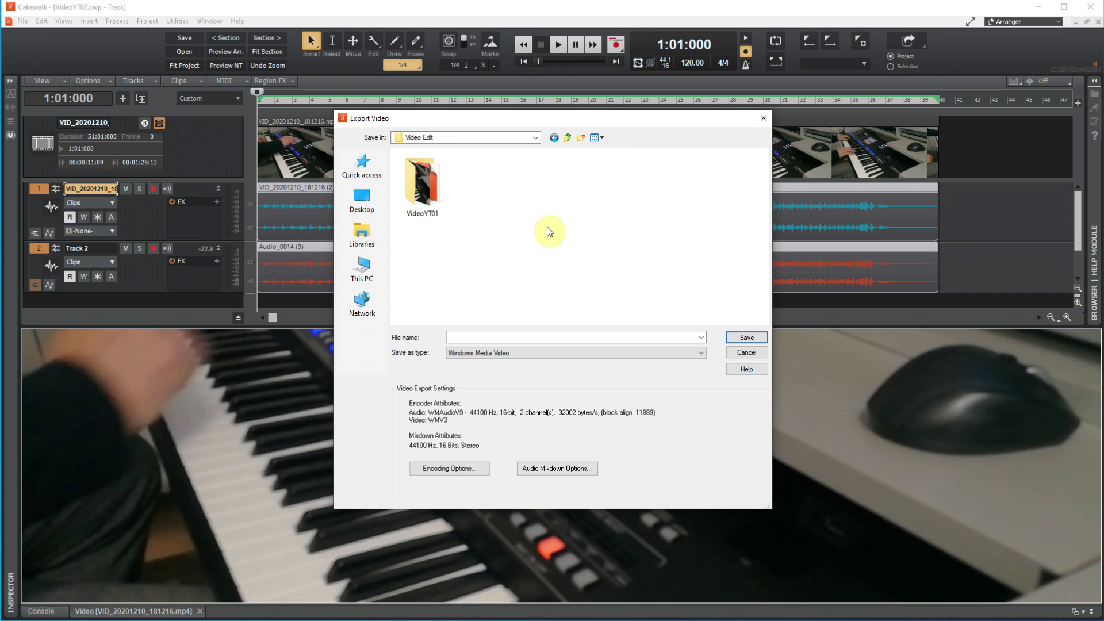
pyautogui.click(533, 353)
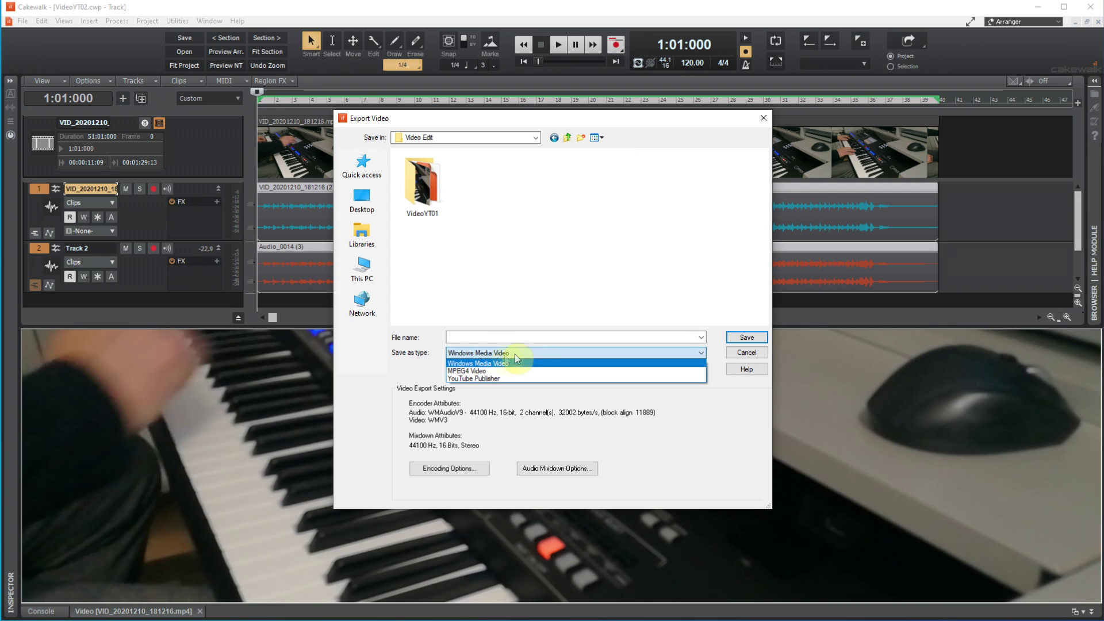
pyautogui.click(486, 371)
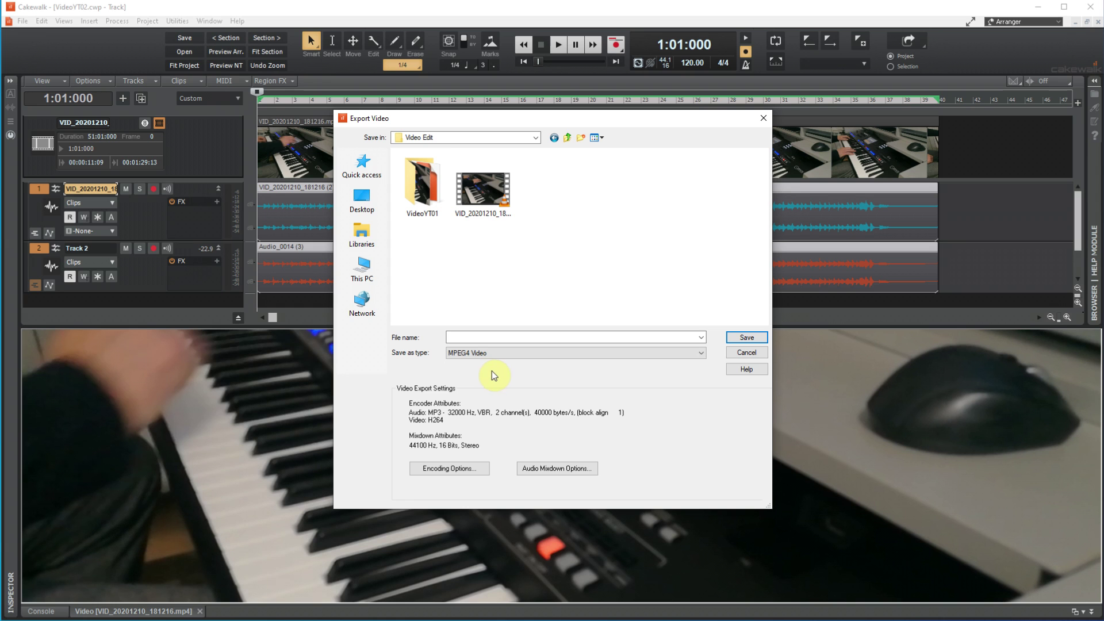
pyautogui.doubleClick(422, 187)
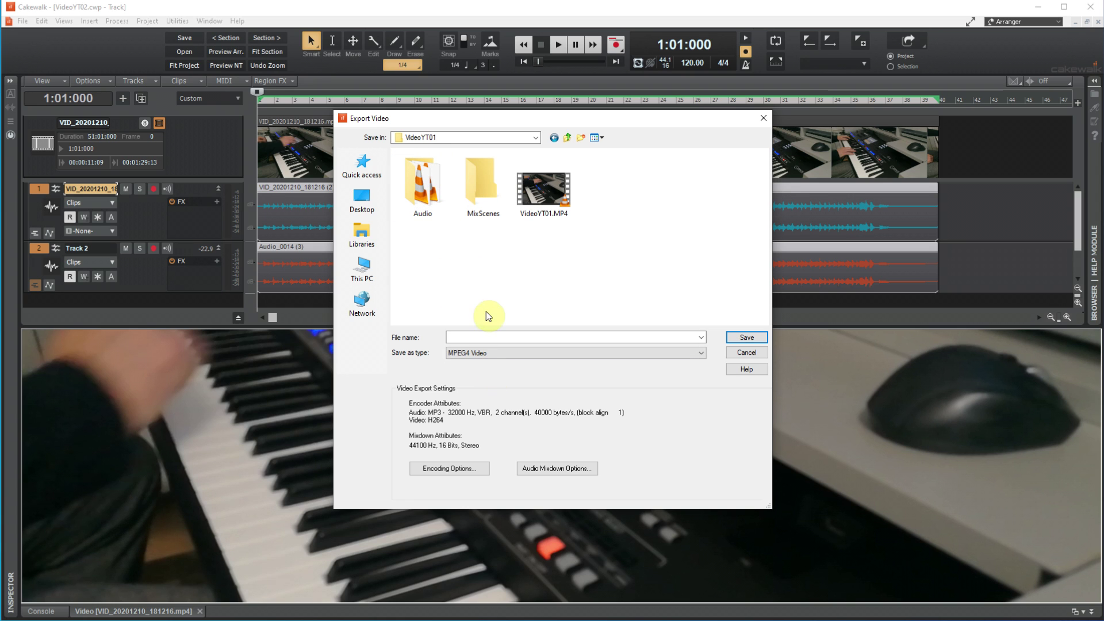
# Name the export file VideoYT02.MP4, based on the name of the existing VideoYT01.MP4
pyautogui.click(461, 334)
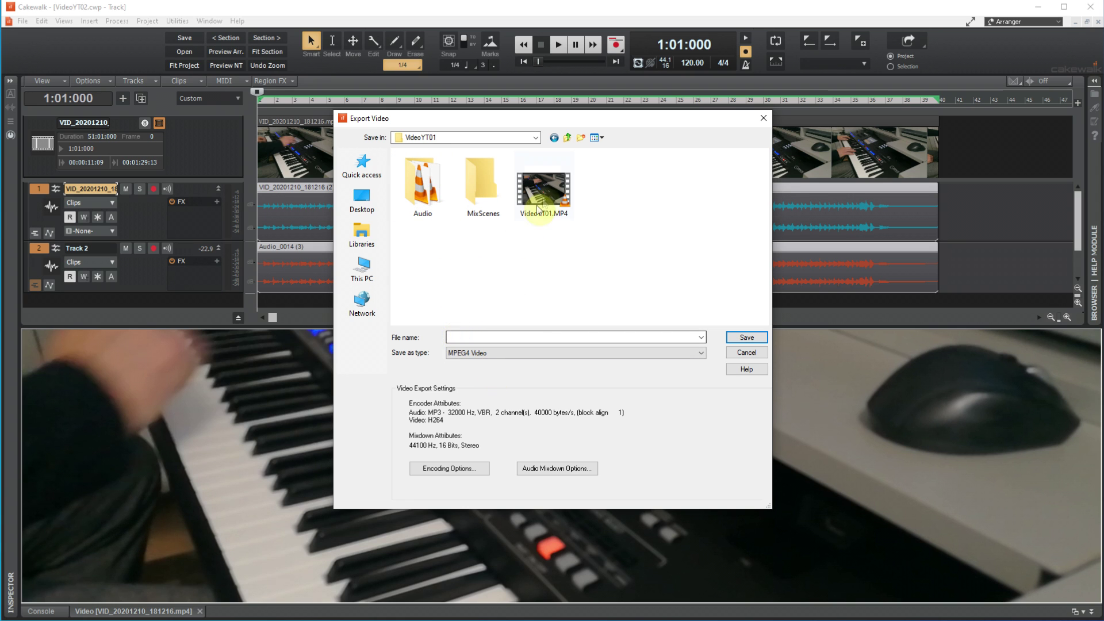
pyautogui.click(543, 190)
pyautogui.click(475, 337)
pyautogui.click(473, 337)
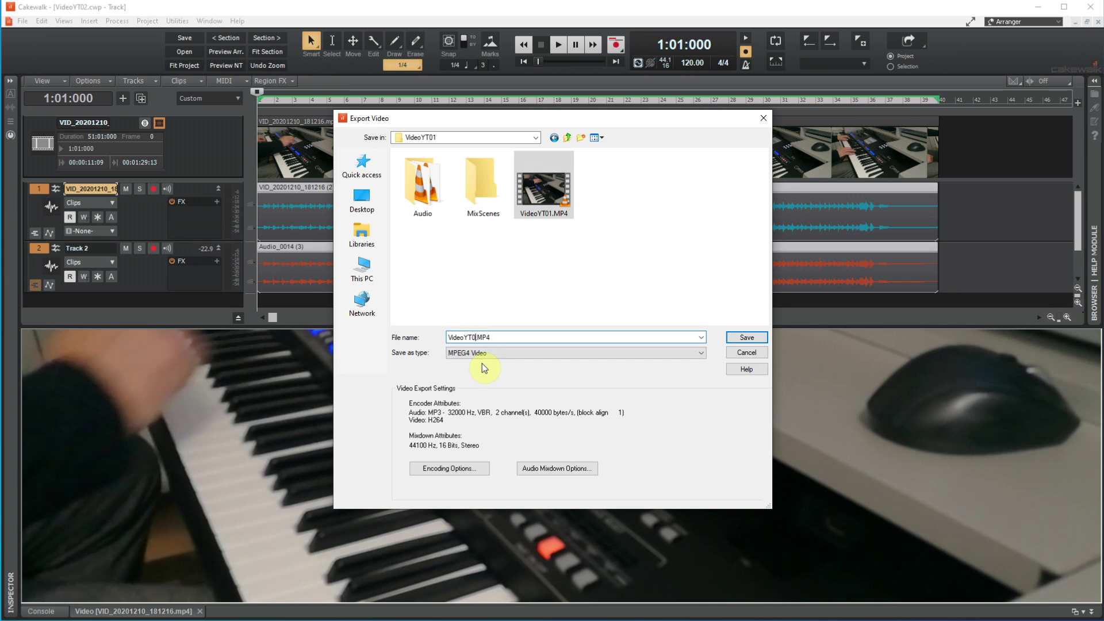
# Accept the encoding options of 1920 × 1080 pixels, H264 video and 44100 Hz MP3 audio, and export the video
pyautogui.click(473, 469)
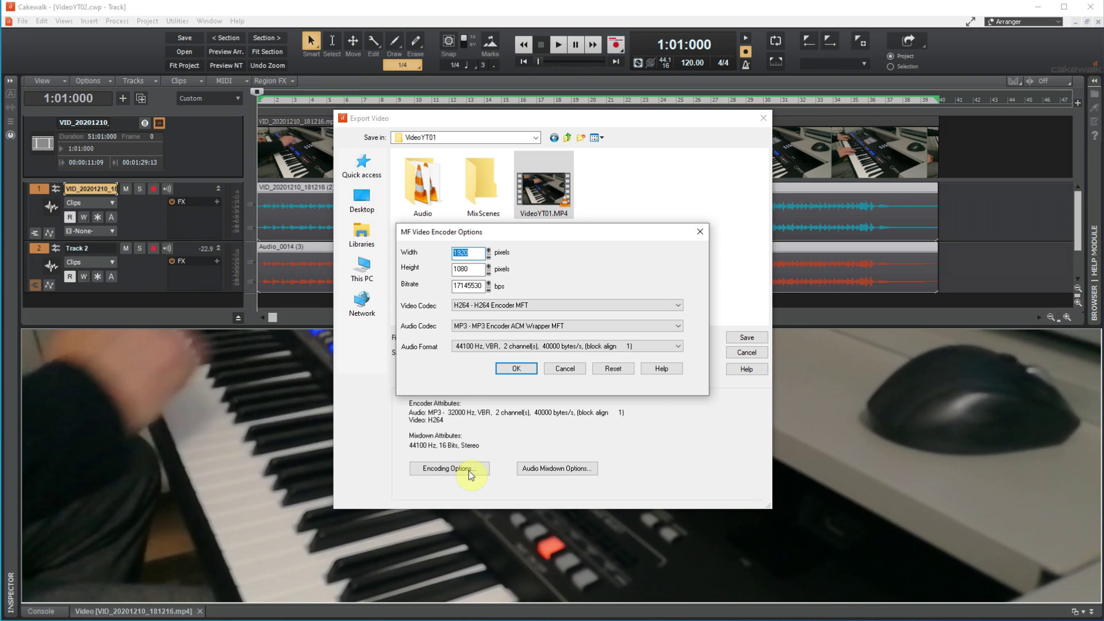
pyautogui.click(519, 369)
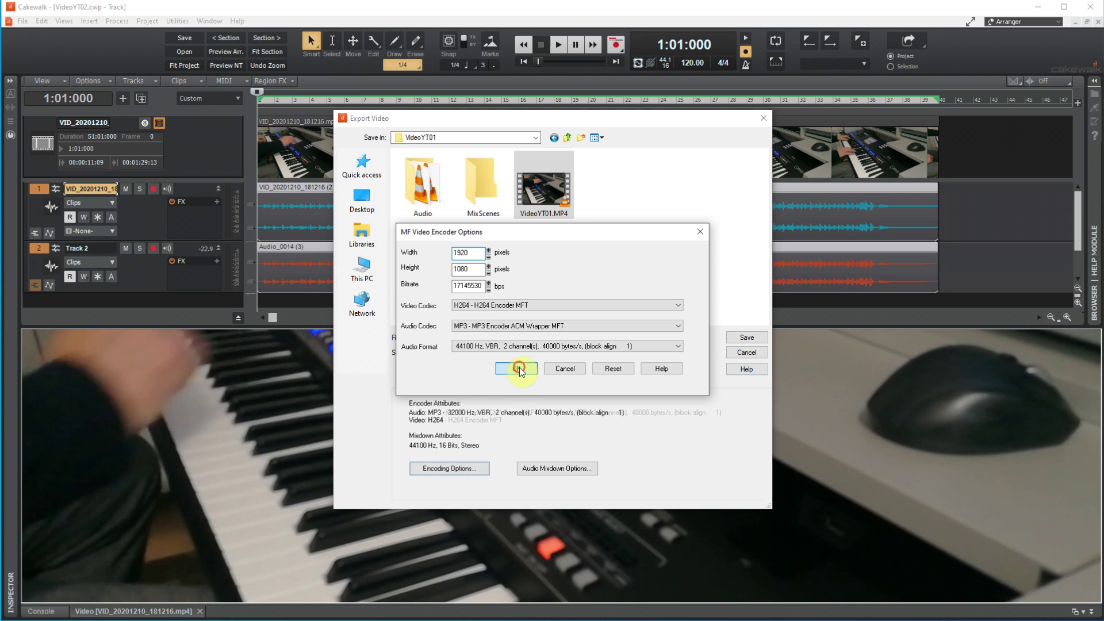
pyautogui.click(747, 337)
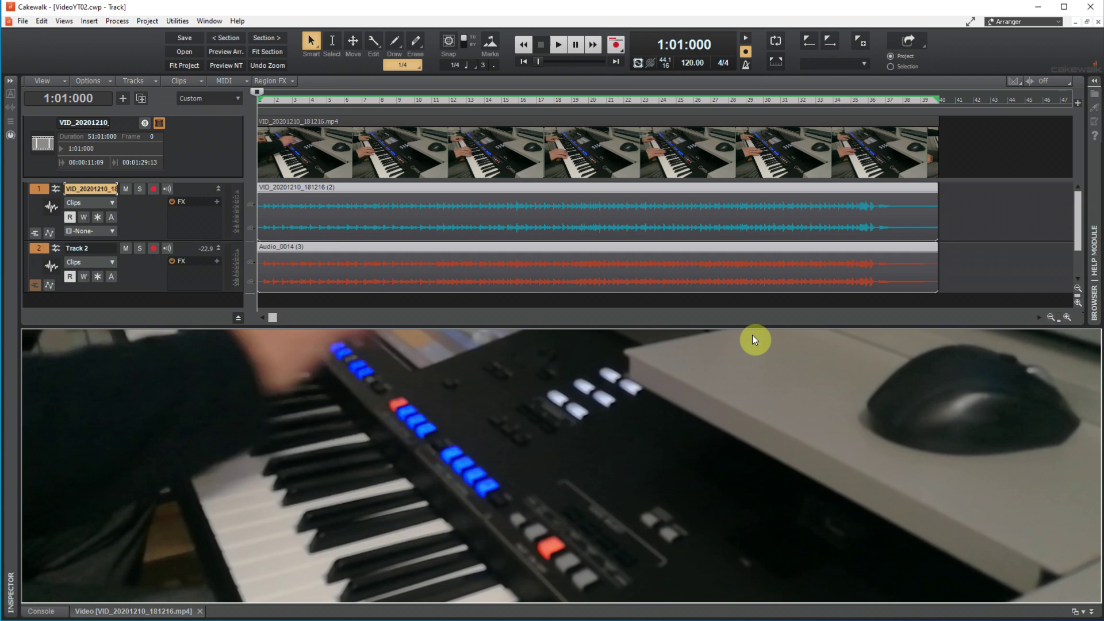
# Close Cakewalk and play the exported VideoYT02.MP4 from the VideoYT01 folder in VLC to check the result
pyautogui.click(1092, 12)
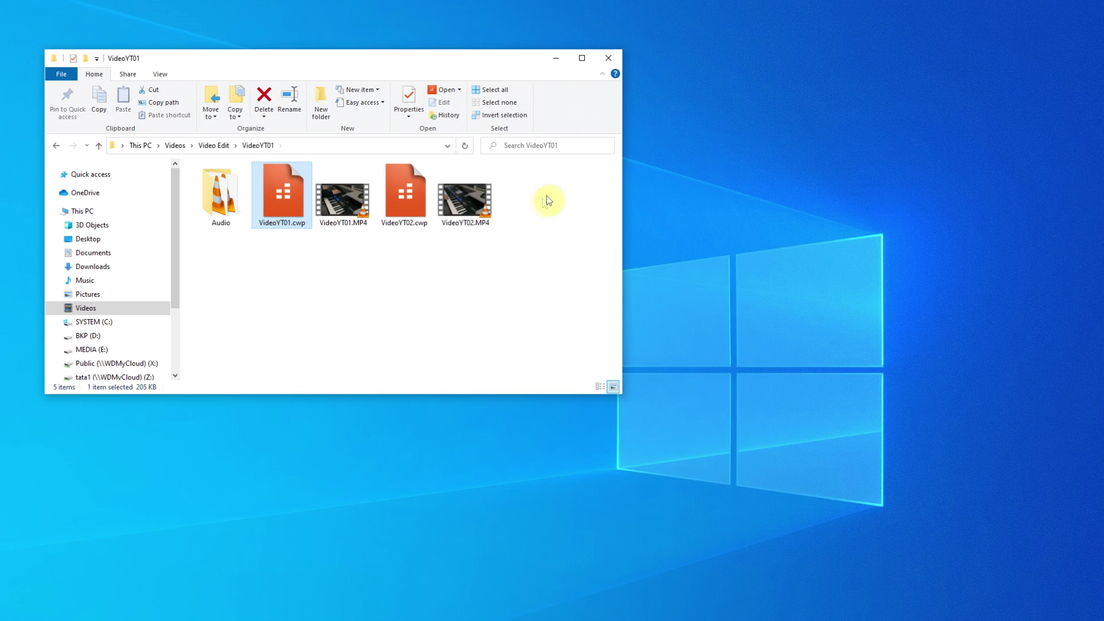
pyautogui.doubleClick(470, 203)
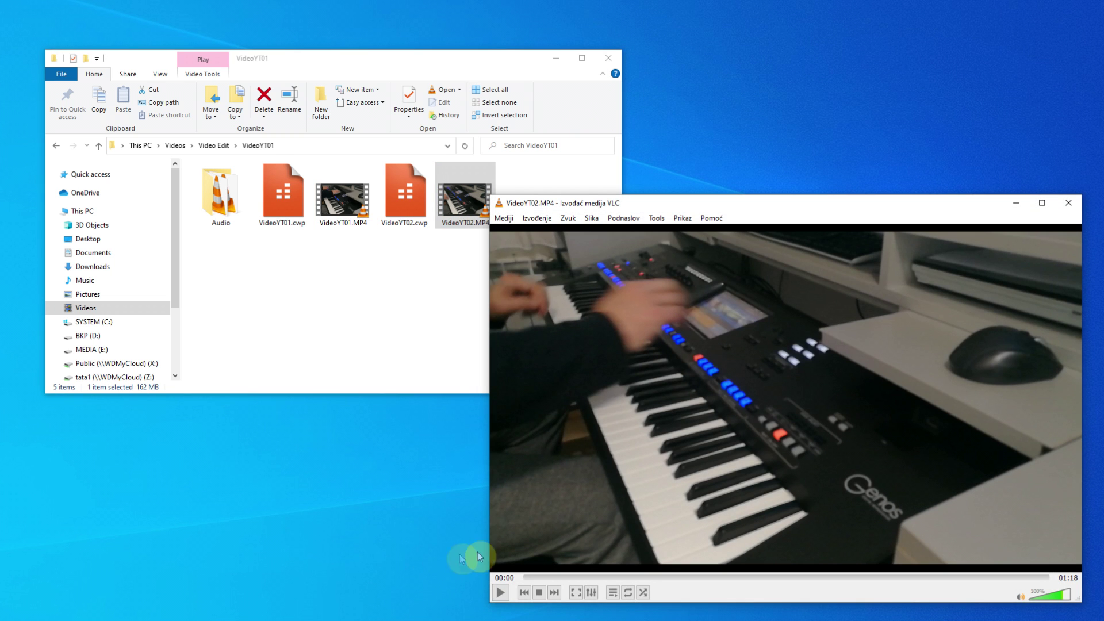
pyautogui.click(501, 593)
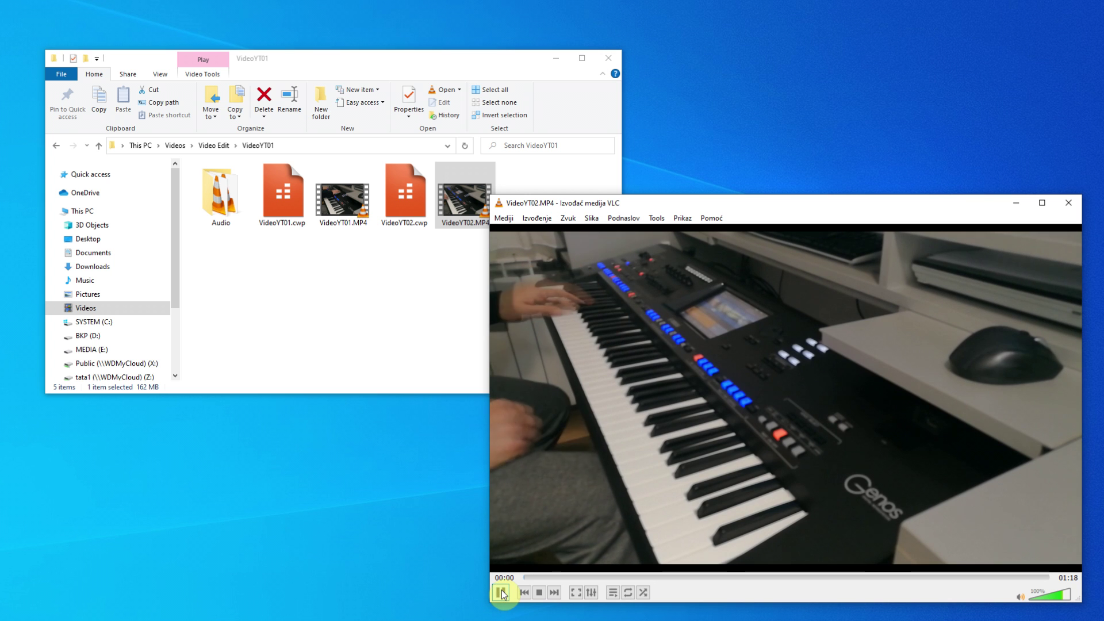